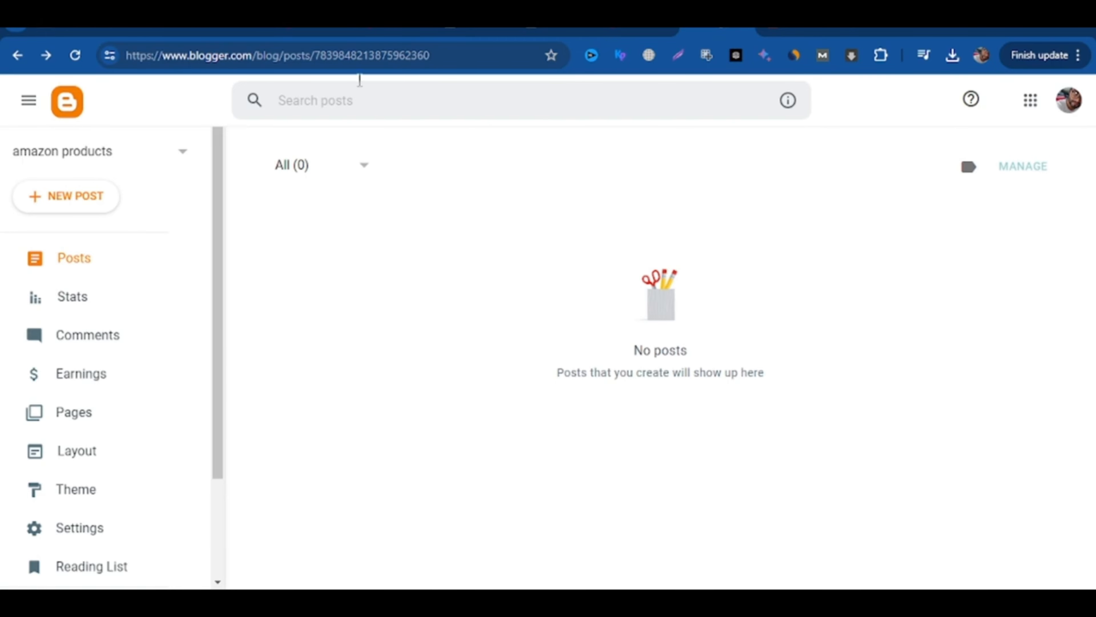
Step: Switch to Pinterest Trends and review the growing keywords in the United States with their weekly, monthly and yearly changes
{"action": "left_click", "coordinate": [315, 30]}
{"action": "scroll", "coordinate": [655, 190], "scroll_direction": "up", "scroll_amount": 4}
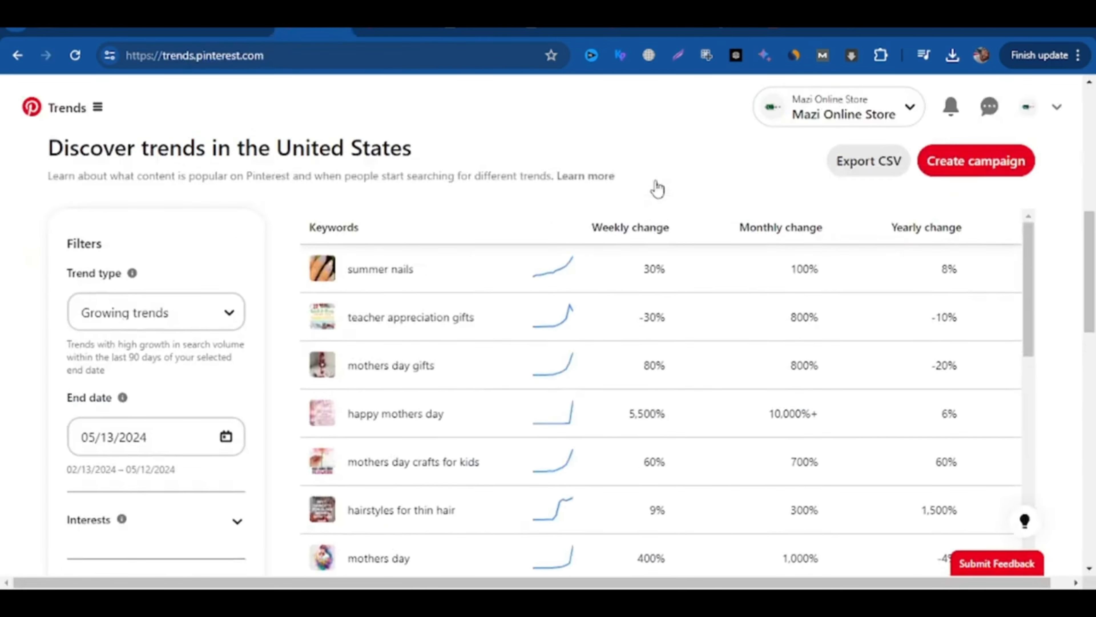
{"action": "scroll", "coordinate": [702, 208], "scroll_direction": "down", "scroll_amount": 2}
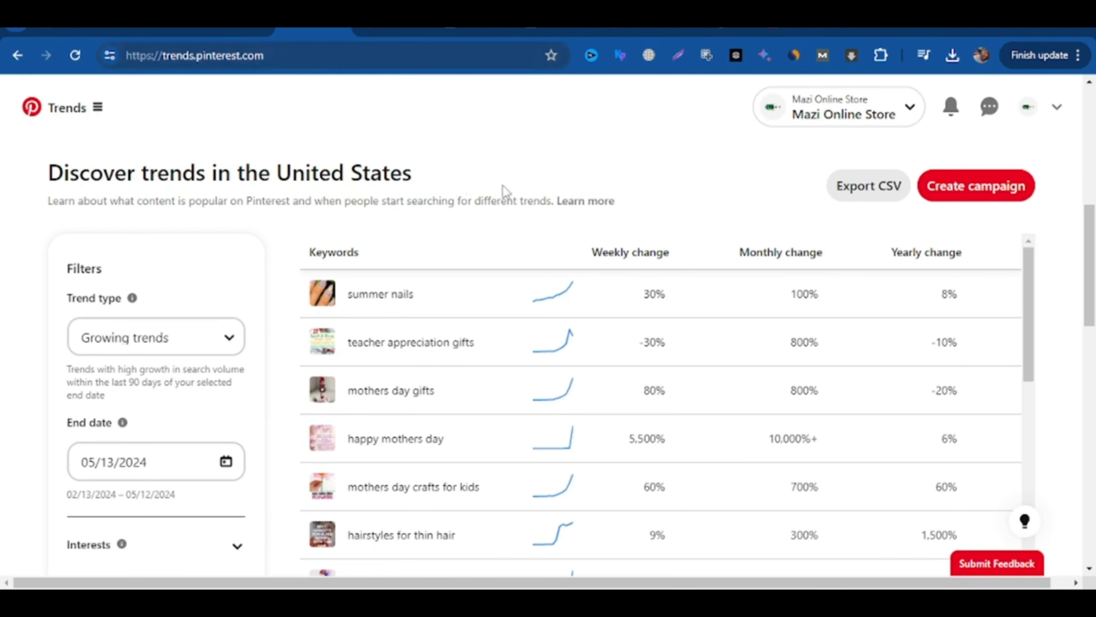
{"action": "scroll", "coordinate": [503, 188], "scroll_direction": "down", "scroll_amount": 2}
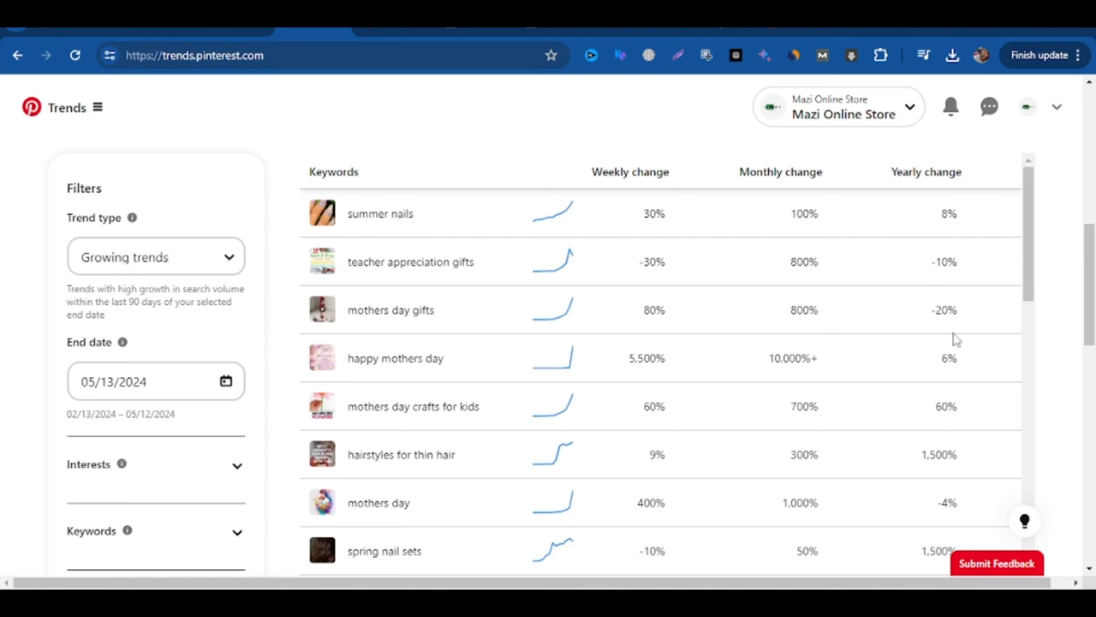
{"action": "scroll", "coordinate": [863, 303], "scroll_direction": "up", "scroll_amount": 3}
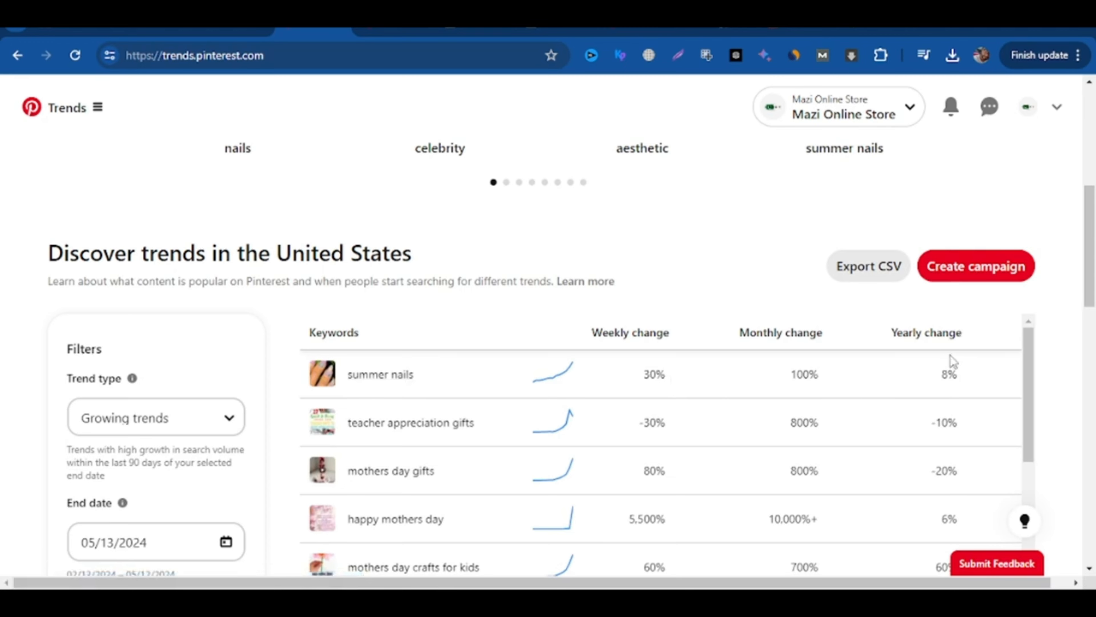
{"action": "scroll", "coordinate": [957, 350], "scroll_direction": "down", "scroll_amount": 2}
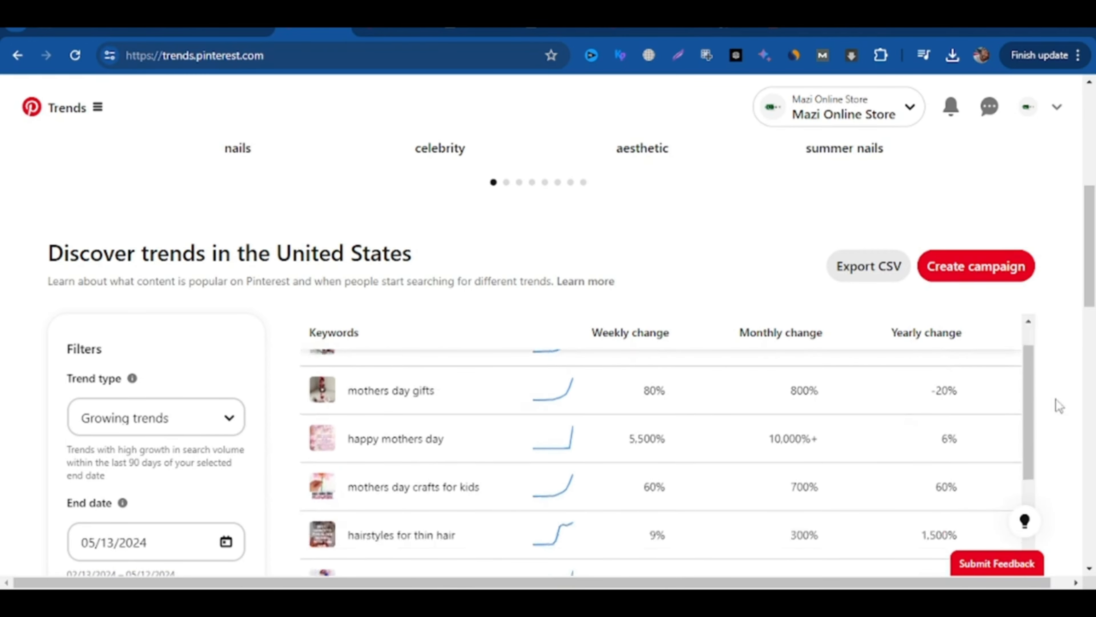
{"action": "scroll", "coordinate": [1056, 399], "scroll_direction": "down", "scroll_amount": 3}
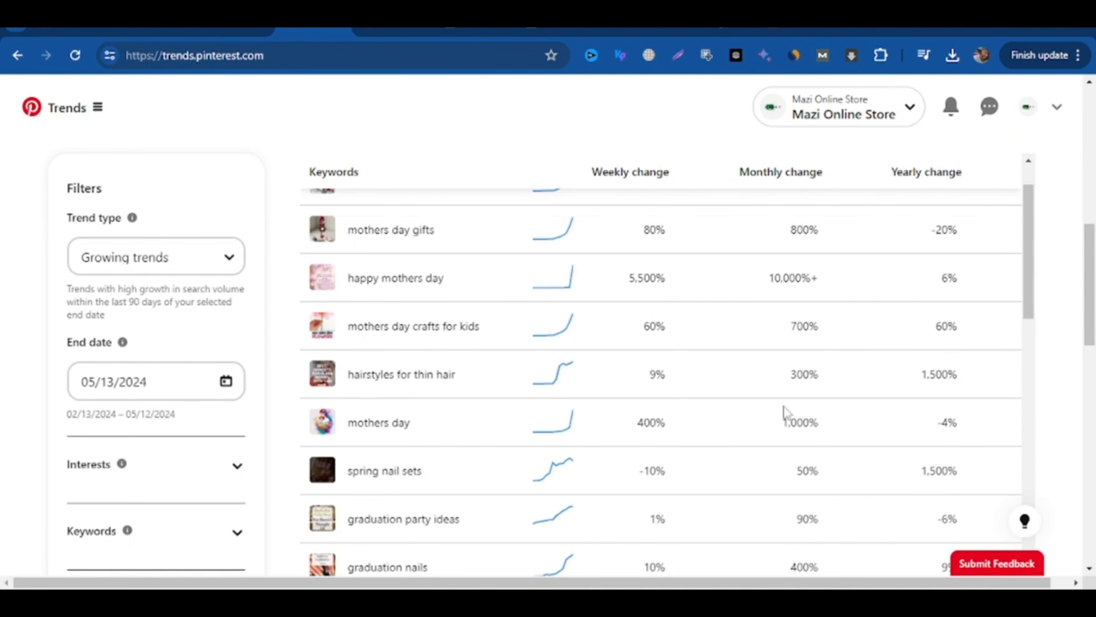
Step: Open the summer nails keyword and examine its interest over time for the past year
{"action": "scroll", "coordinate": [777, 414], "scroll_direction": "up", "scroll_amount": 2}
{"action": "left_click", "coordinate": [403, 222]}
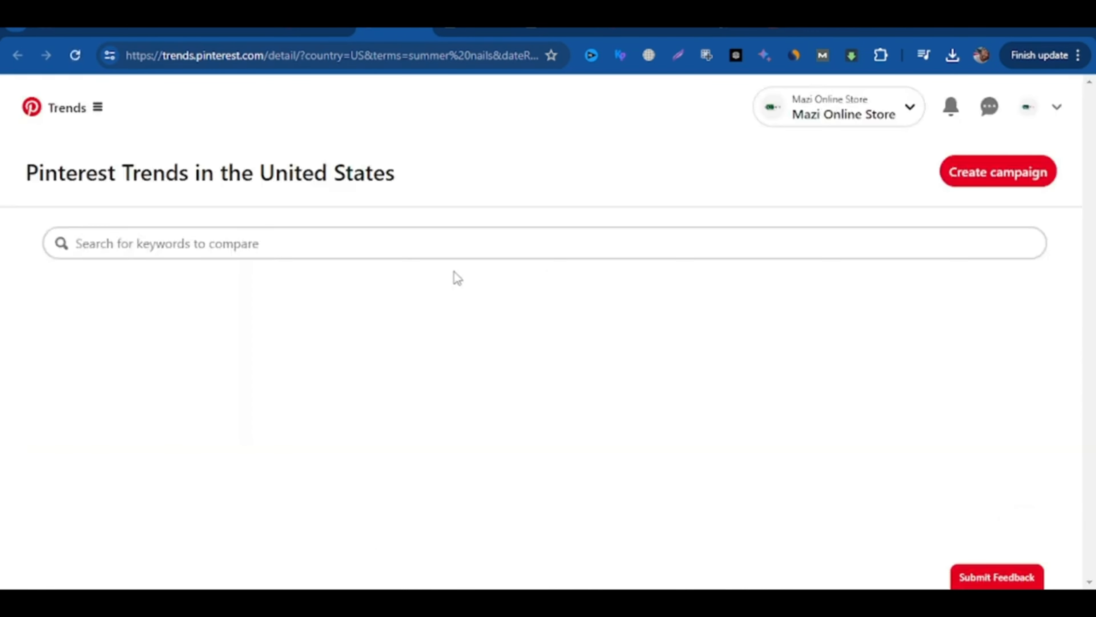
{"action": "scroll", "coordinate": [445, 283], "scroll_direction": "down", "scroll_amount": 4}
{"action": "mouse_move", "coordinate": [97, 354]}
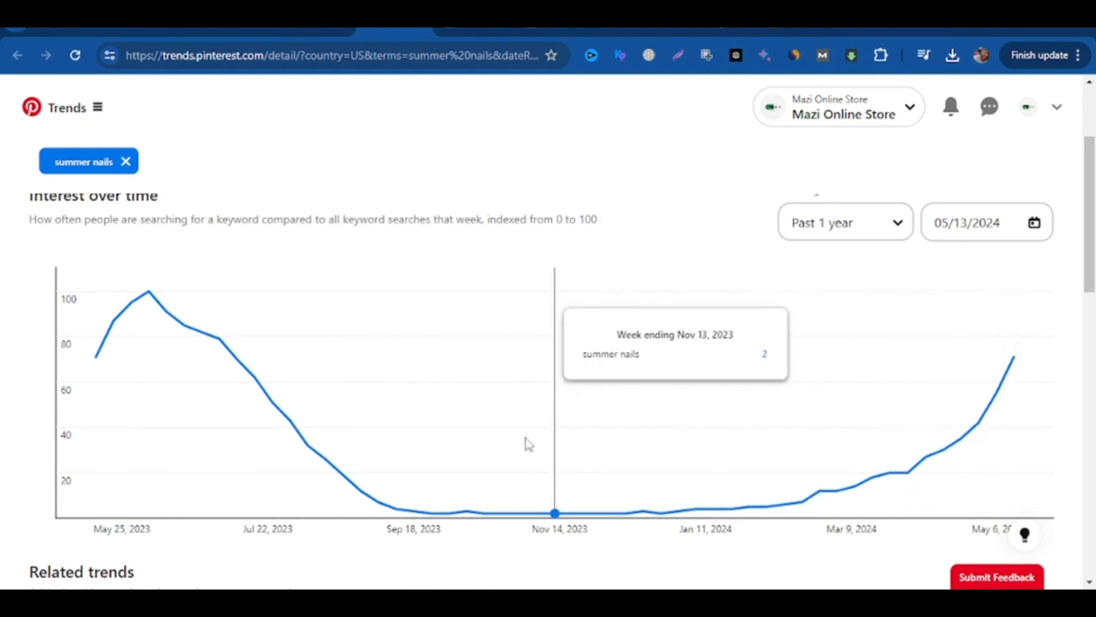
{"action": "scroll", "coordinate": [345, 414], "scroll_direction": "down", "scroll_amount": 1}
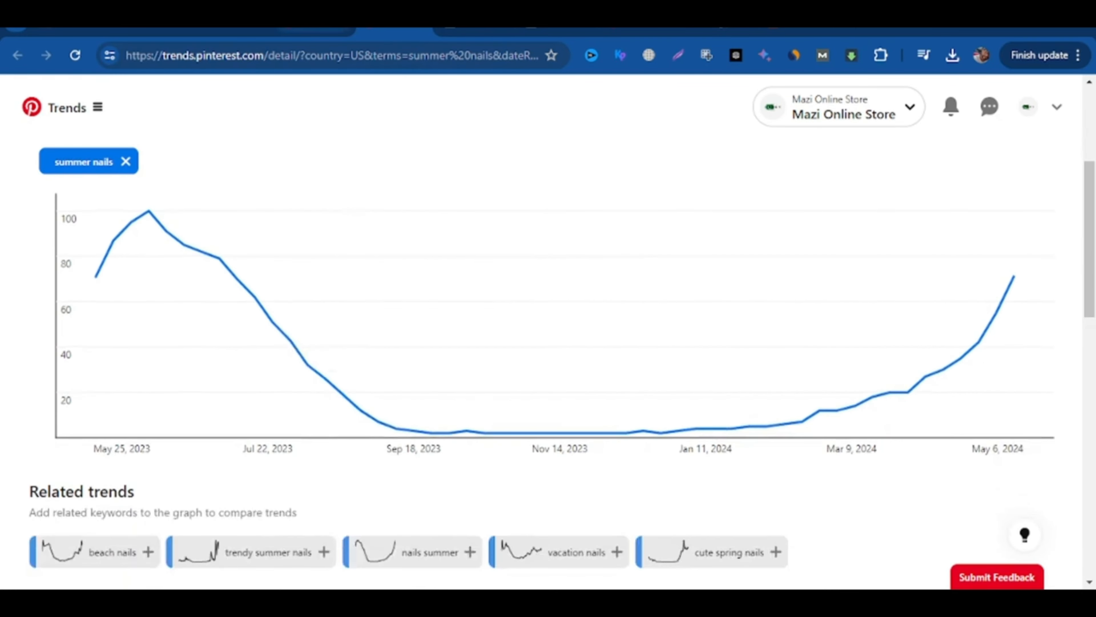
Step: Return to the trends overview and set the trend type filter to Top monthly trends
{"action": "left_click", "coordinate": [310, 31]}
{"action": "scroll", "coordinate": [472, 255], "scroll_direction": "up", "scroll_amount": 5}
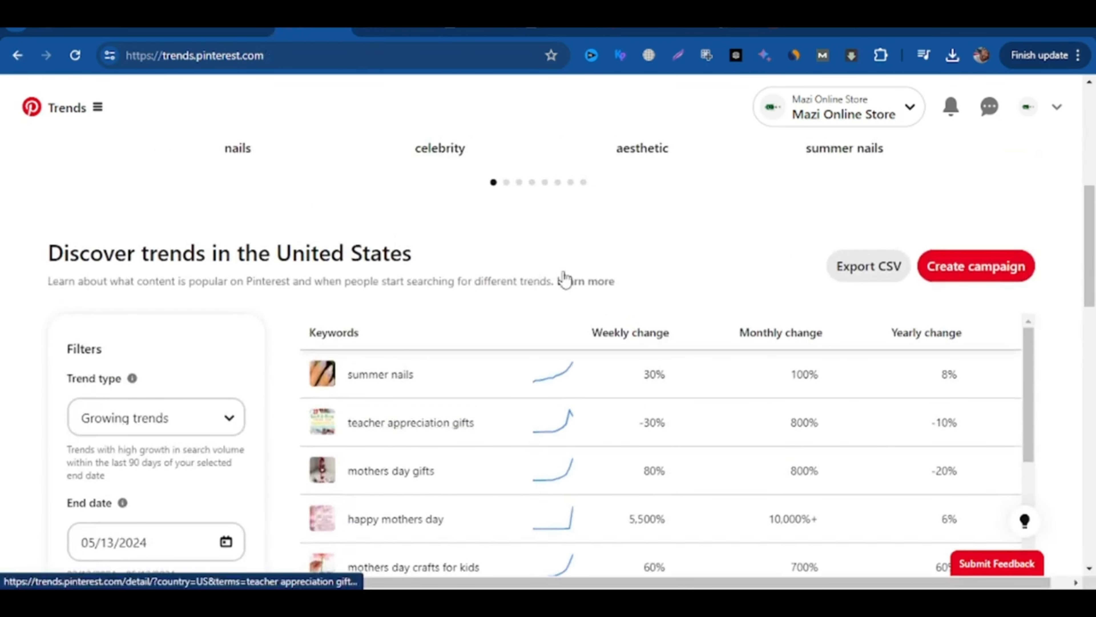
{"action": "scroll", "coordinate": [622, 261], "scroll_direction": "up", "scroll_amount": 3}
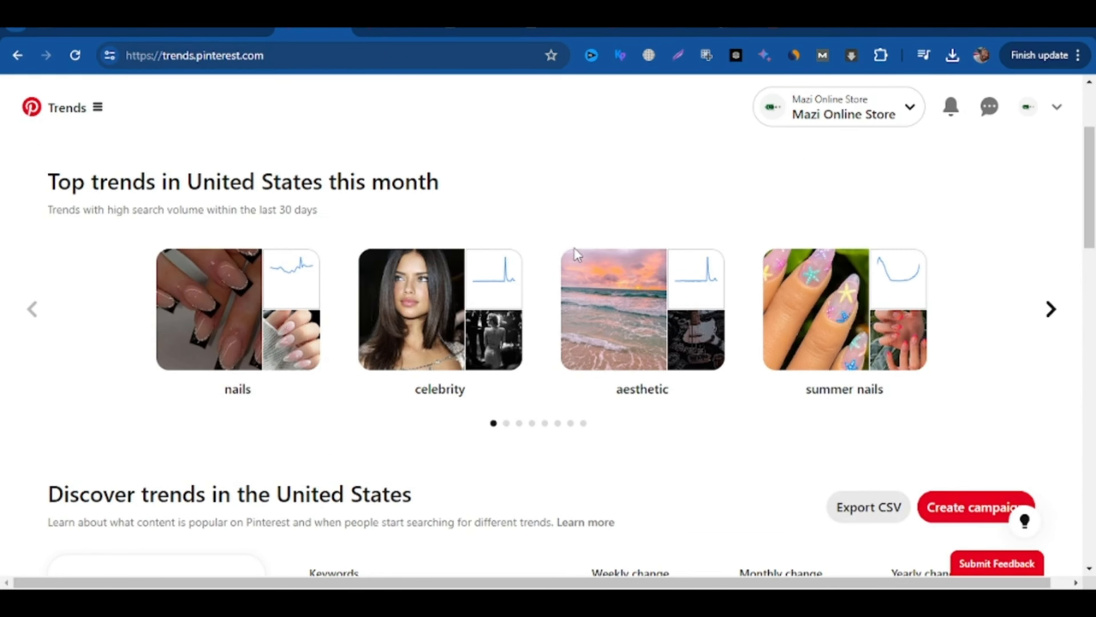
{"action": "scroll", "coordinate": [574, 251], "scroll_direction": "down", "scroll_amount": 6}
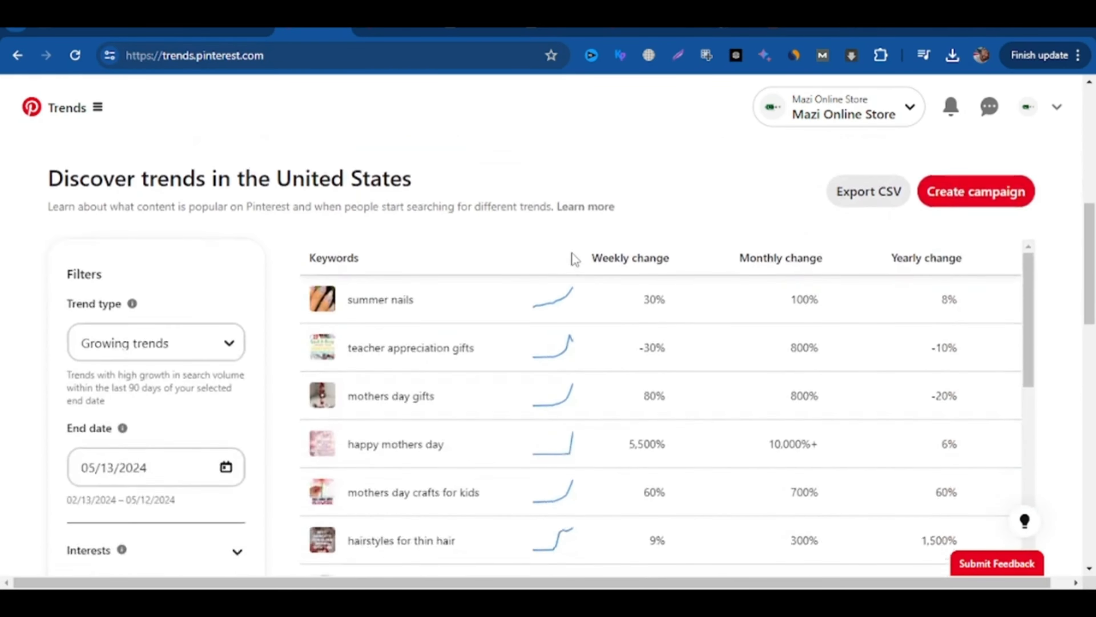
{"action": "scroll", "coordinate": [574, 258], "scroll_direction": "down", "scroll_amount": 3}
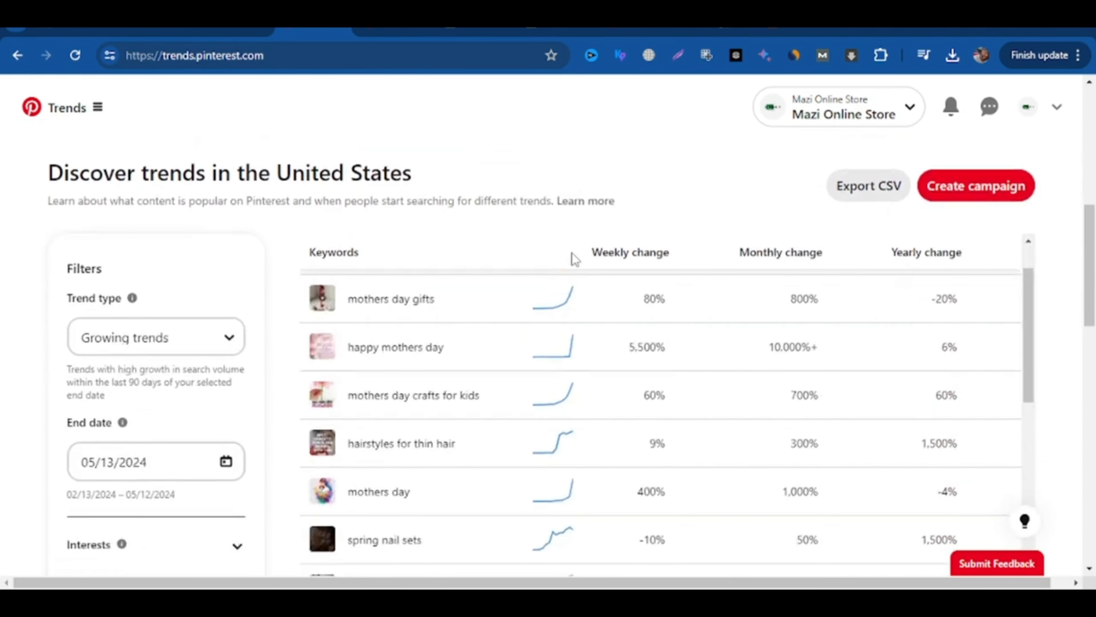
{"action": "left_click", "coordinate": [219, 345]}
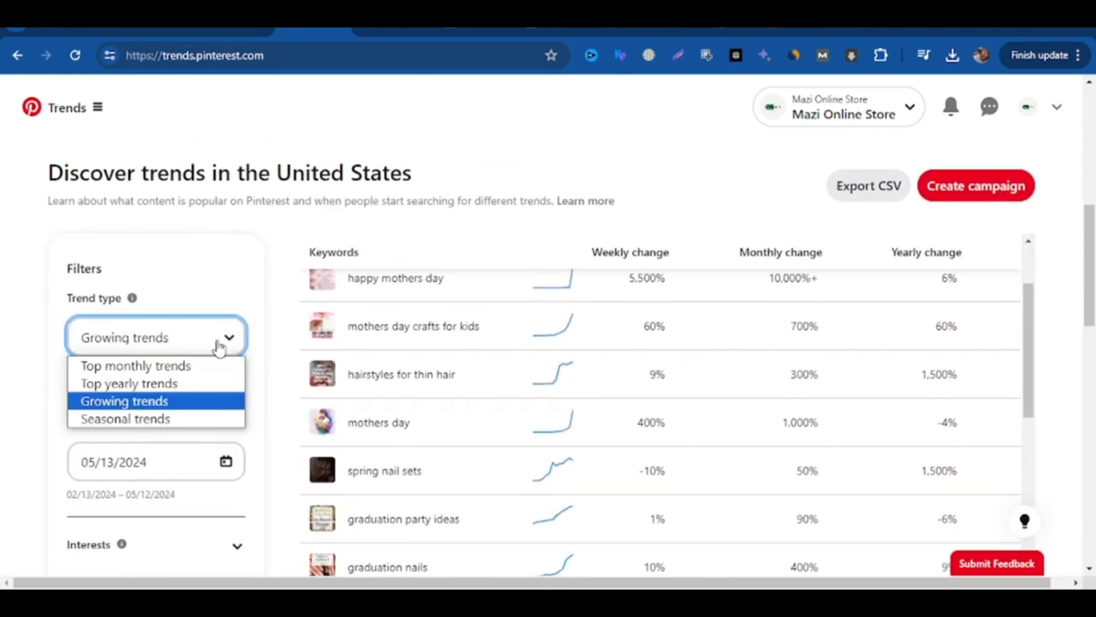
{"action": "left_click", "coordinate": [179, 374]}
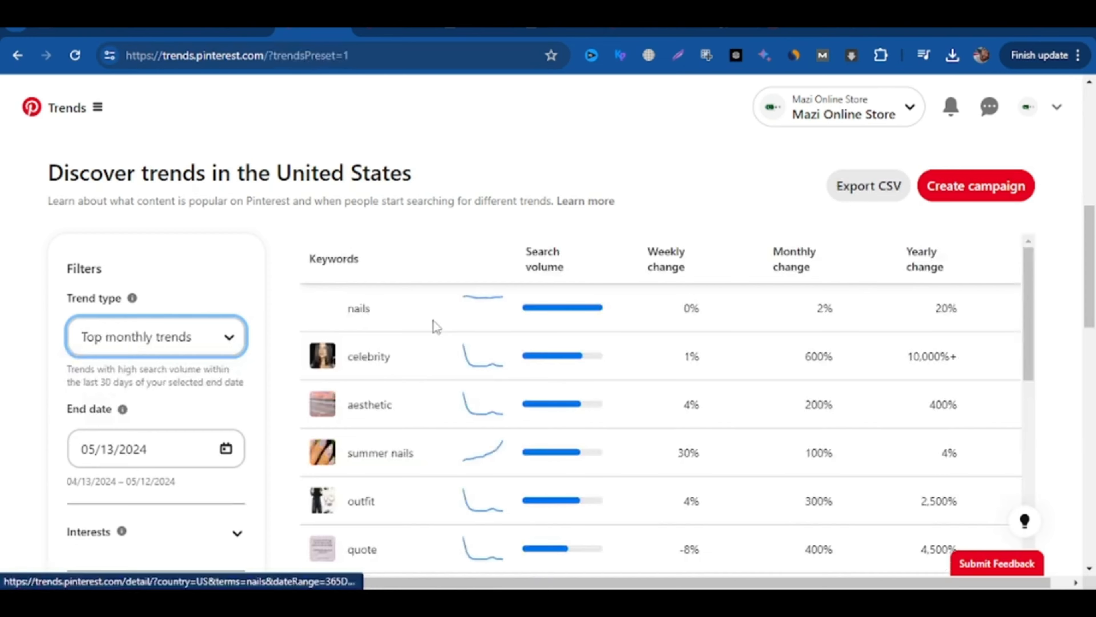
Step: Review the top monthly keywords and the available filters, including the choices offered under Interests
{"action": "scroll", "coordinate": [626, 330], "scroll_direction": "up", "scroll_amount": 2}
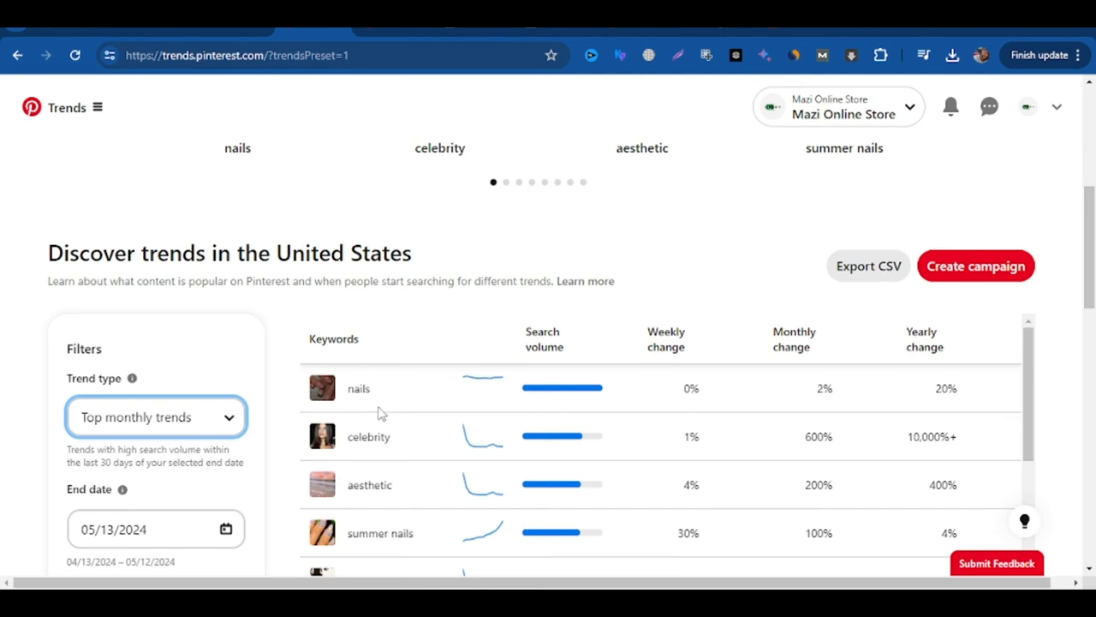
{"action": "scroll", "coordinate": [354, 434], "scroll_direction": "down", "scroll_amount": 2}
{"action": "scroll", "coordinate": [255, 447], "scroll_direction": "down", "scroll_amount": 3}
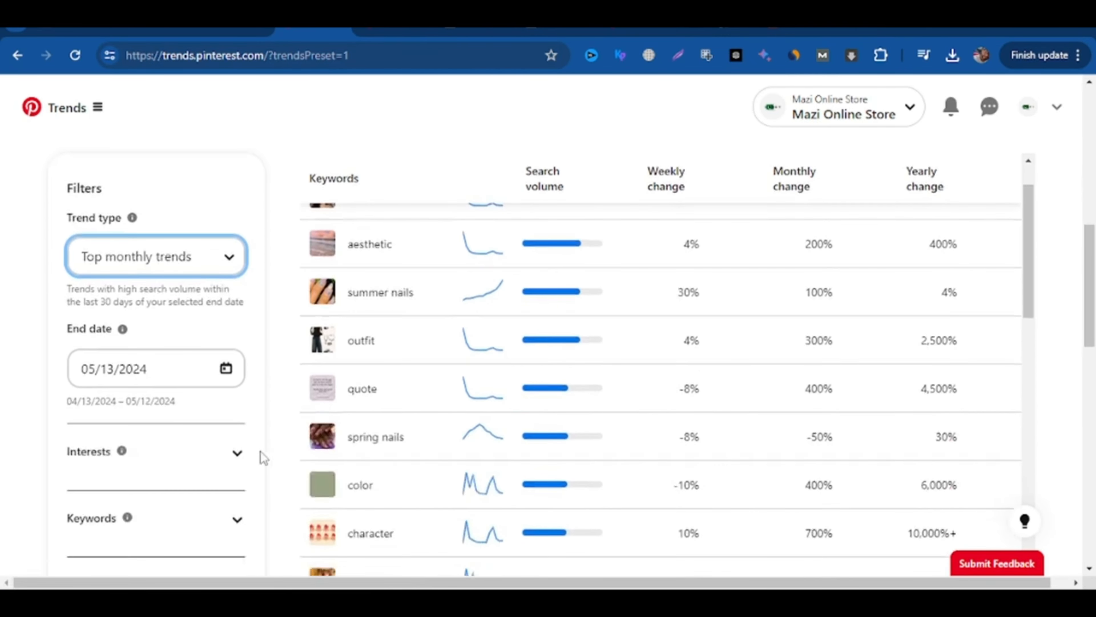
{"action": "scroll", "coordinate": [271, 466], "scroll_direction": "down", "scroll_amount": 2}
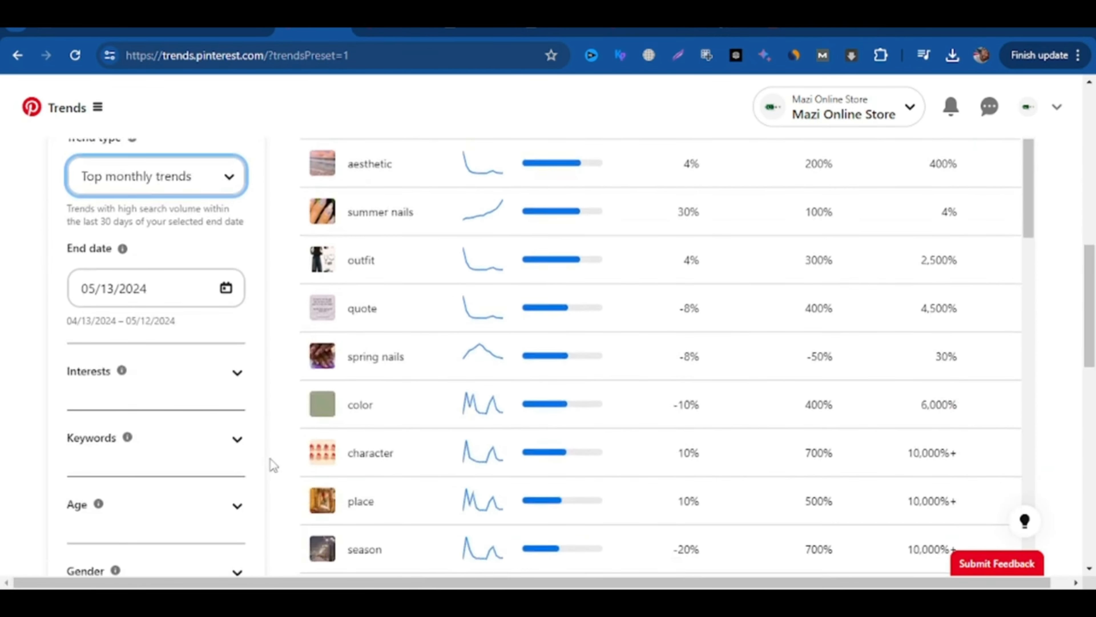
{"action": "scroll", "coordinate": [273, 466], "scroll_direction": "down", "scroll_amount": 4}
{"action": "scroll", "coordinate": [272, 465], "scroll_direction": "up", "scroll_amount": 2}
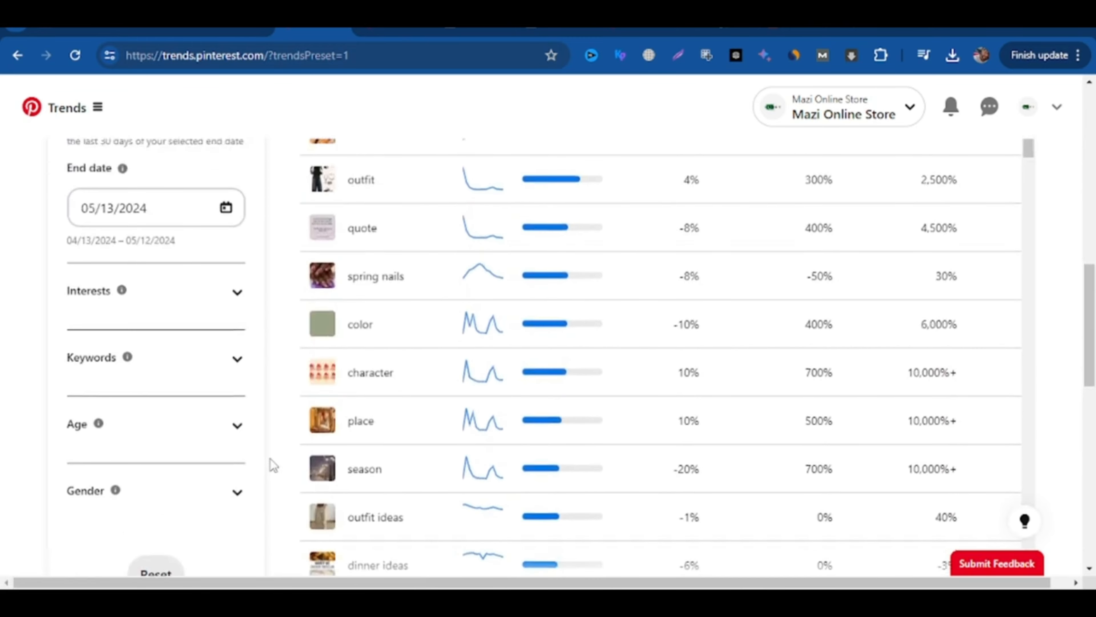
{"action": "left_click", "coordinate": [237, 292]}
{"action": "scroll", "coordinate": [235, 303], "scroll_direction": "up", "scroll_amount": 2}
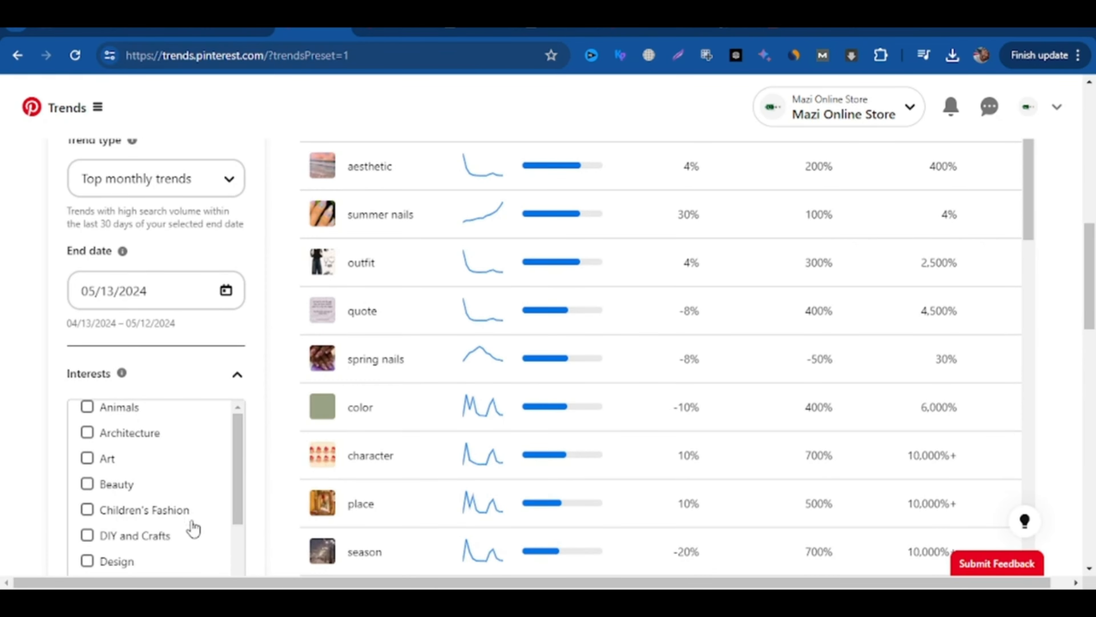
{"action": "left_click", "coordinate": [239, 378]}
{"action": "scroll", "coordinate": [208, 461], "scroll_direction": "down", "scroll_amount": 2}
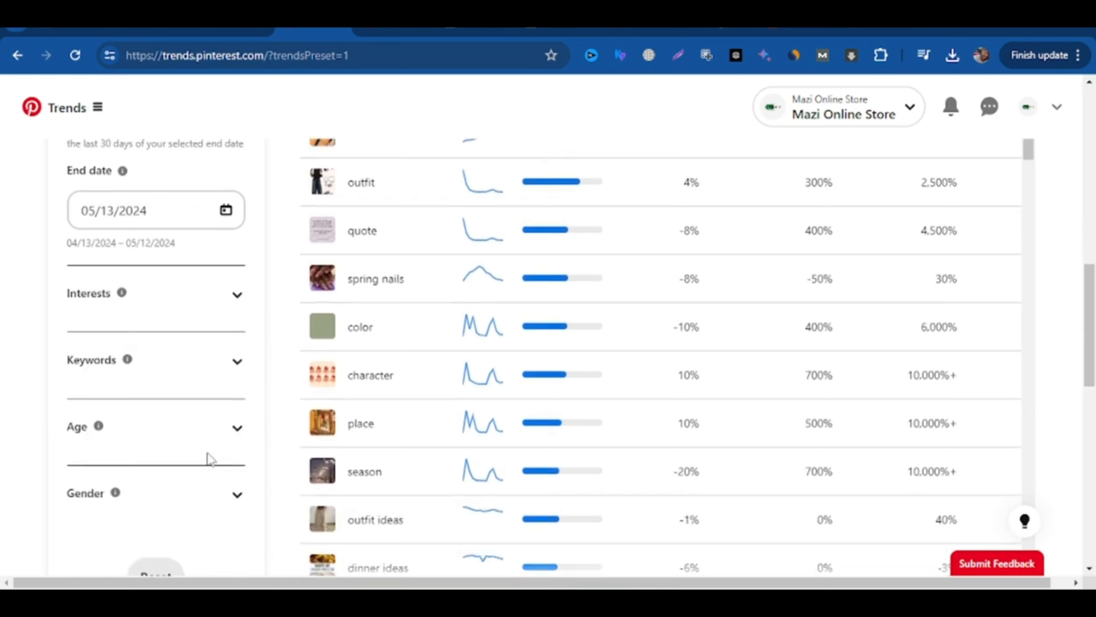
Step: Filter the monthly trends to ages 18-24 and female gender, and review the filtered keyword list
{"action": "left_click", "coordinate": [237, 434]}
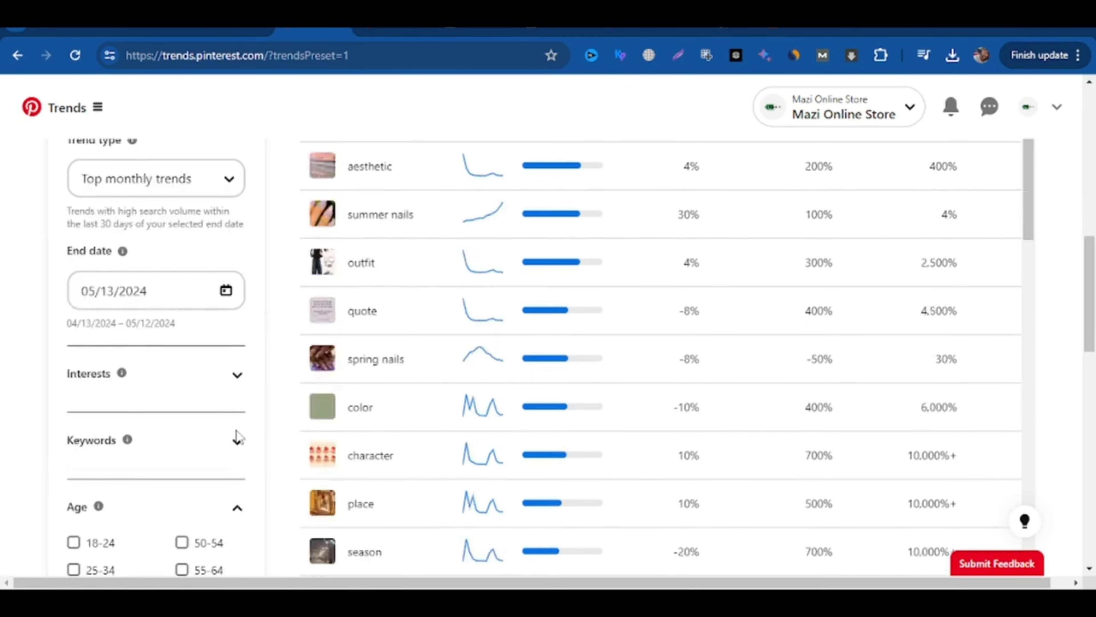
{"action": "scroll", "coordinate": [252, 448], "scroll_direction": "down", "scroll_amount": 5}
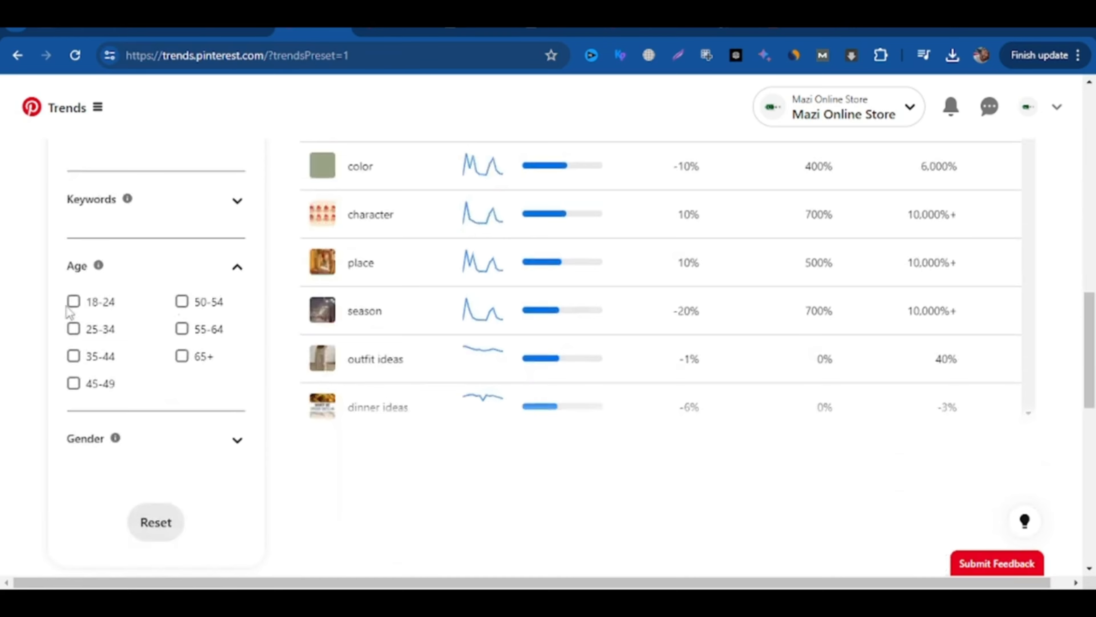
{"action": "left_click", "coordinate": [74, 301]}
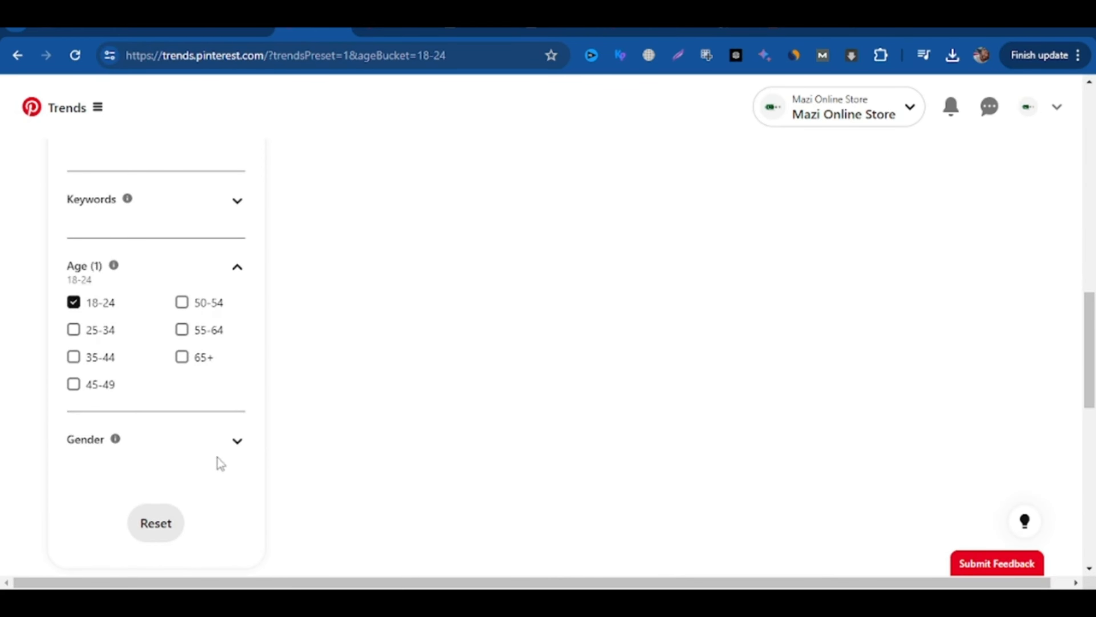
{"action": "left_click", "coordinate": [235, 445]}
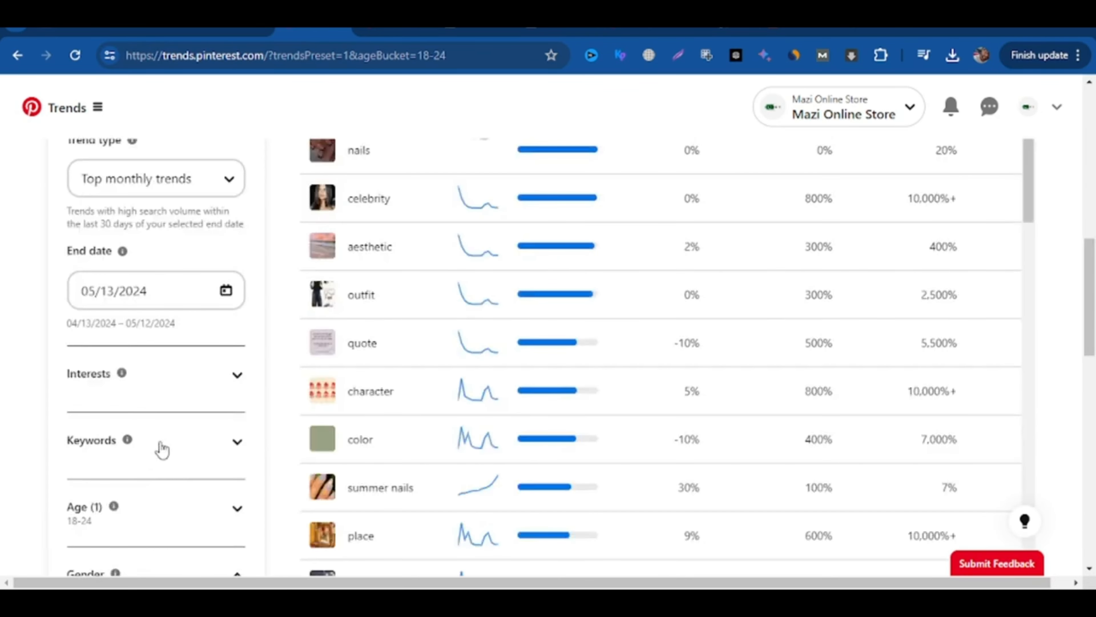
{"action": "scroll", "coordinate": [162, 449], "scroll_direction": "down", "scroll_amount": 4}
{"action": "left_click", "coordinate": [96, 460]}
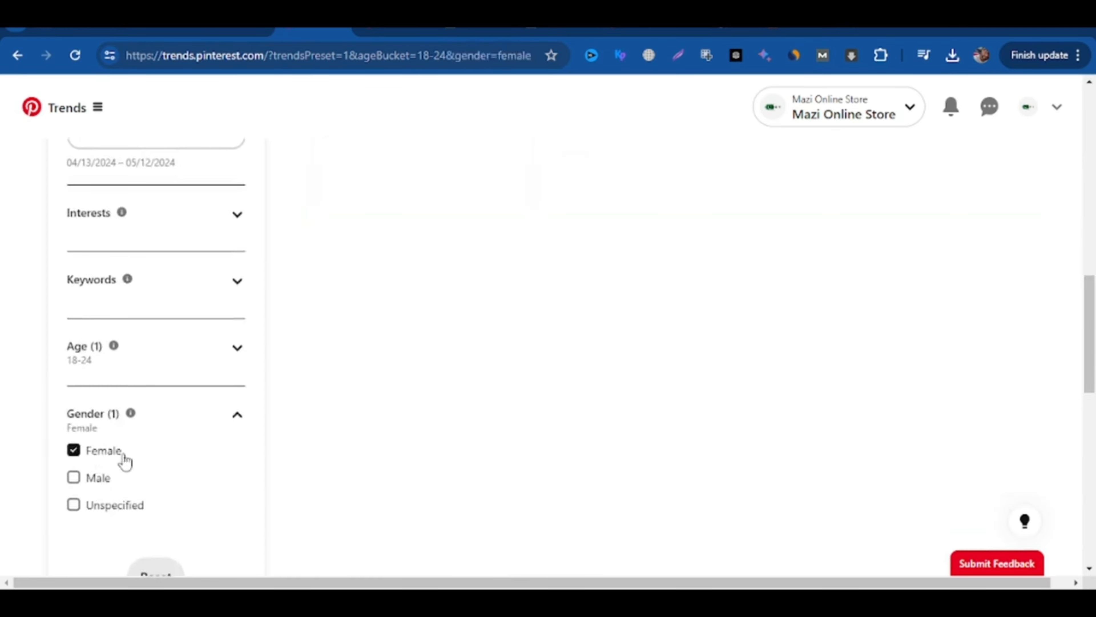
{"action": "scroll", "coordinate": [618, 421], "scroll_direction": "up", "scroll_amount": 4}
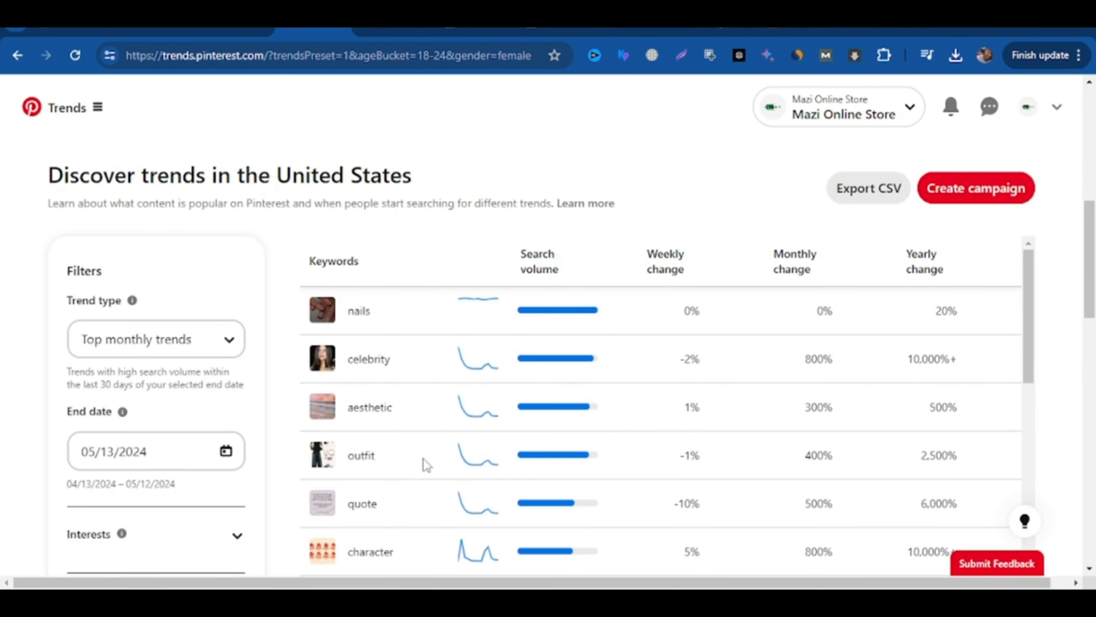
{"action": "scroll", "coordinate": [438, 479], "scroll_direction": "down", "scroll_amount": 2}
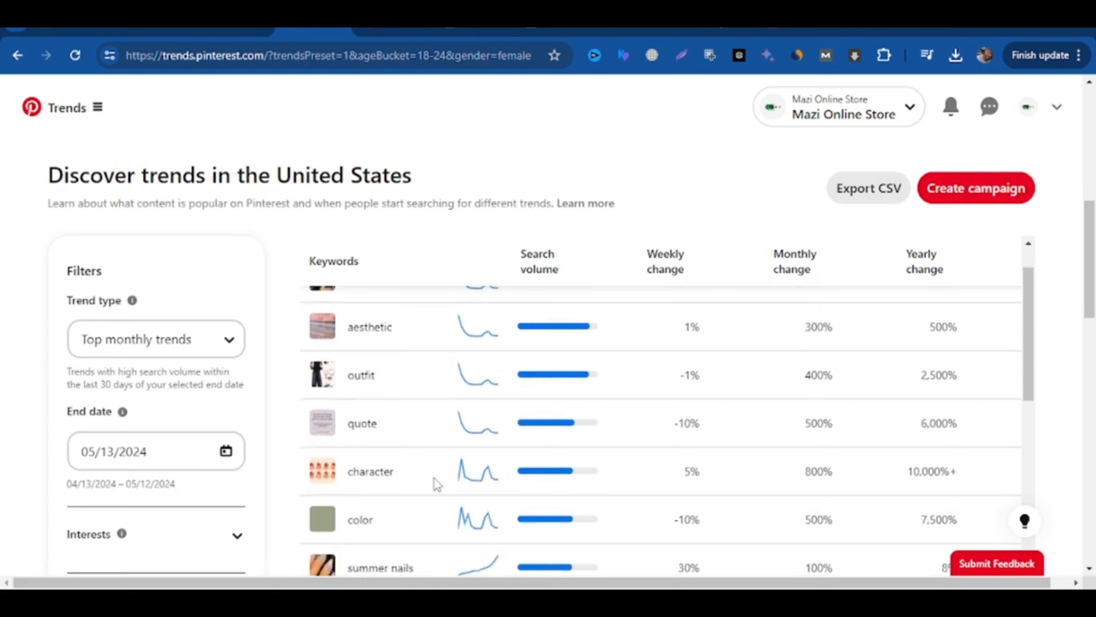
Step: Switch to the Amazon search for summer nails and view the related search suggestions
{"action": "left_click_drag", "start_coordinate": [1093, 257], "coordinate": [1095, 148]}
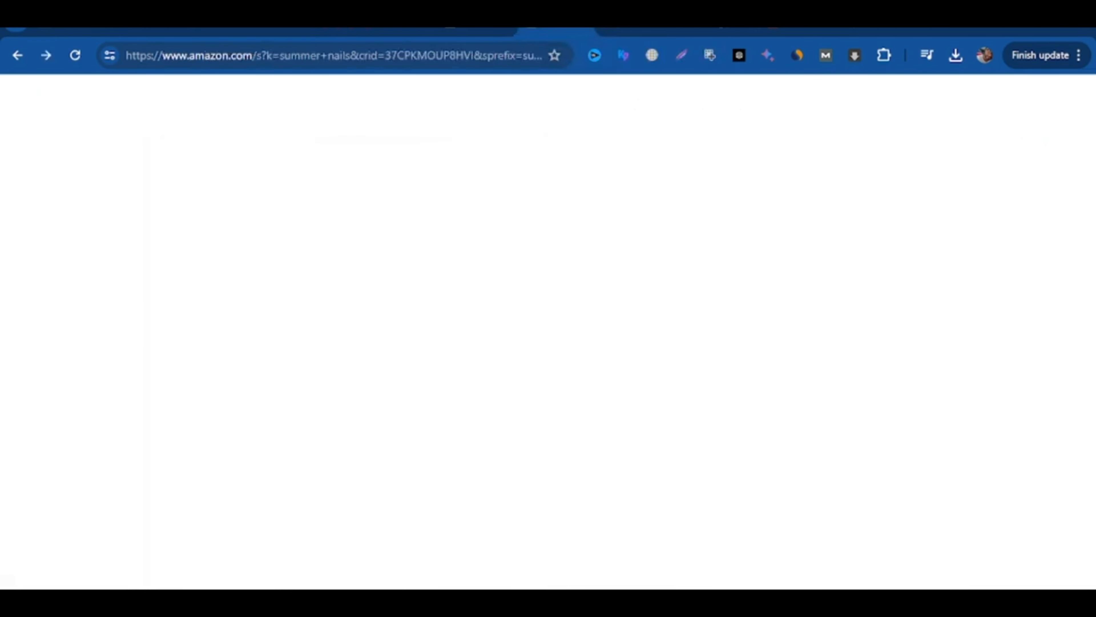
{"action": "scroll", "coordinate": [466, 254], "scroll_direction": "up", "scroll_amount": 8}
{"action": "scroll", "coordinate": [467, 257], "scroll_direction": "up", "scroll_amount": 2}
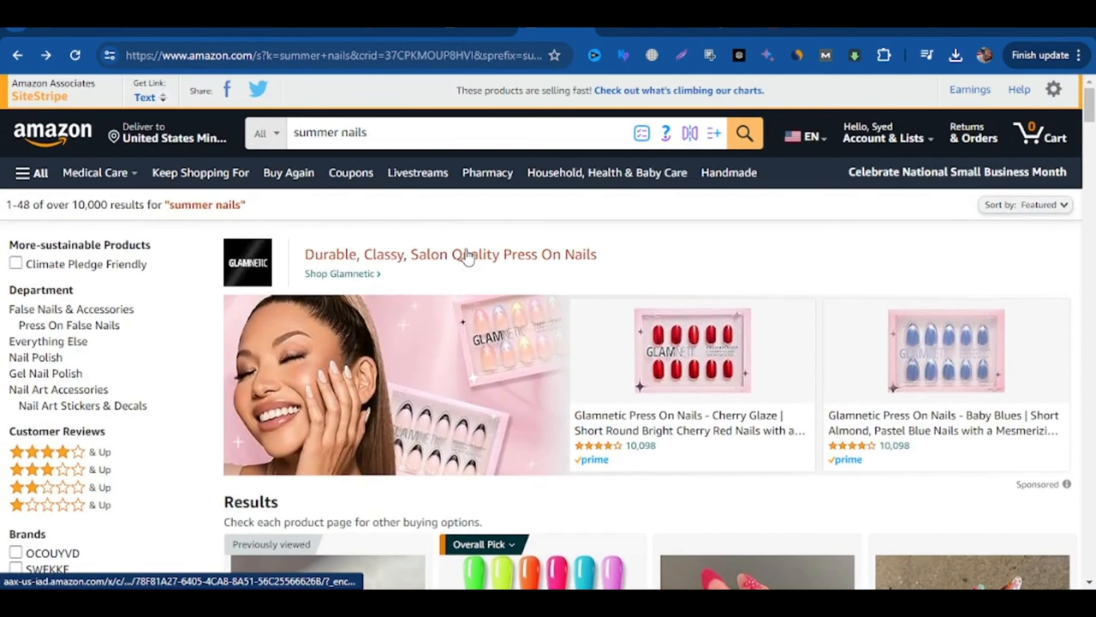
{"action": "left_click", "coordinate": [381, 132]}
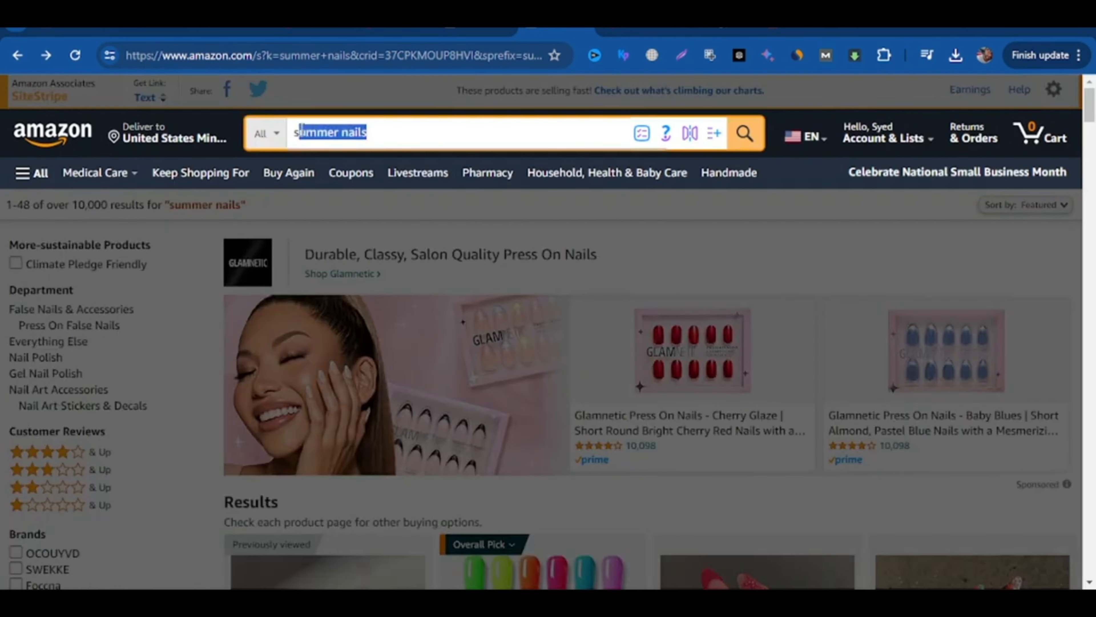
{"action": "left_click", "coordinate": [455, 129]}
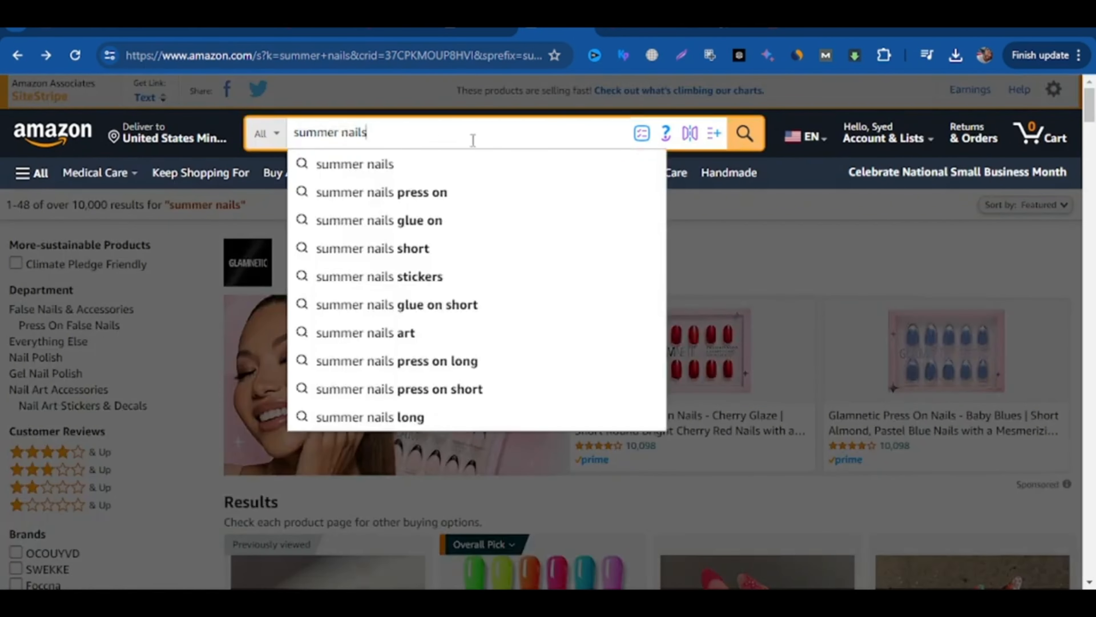
{"action": "left_click", "coordinate": [758, 269]}
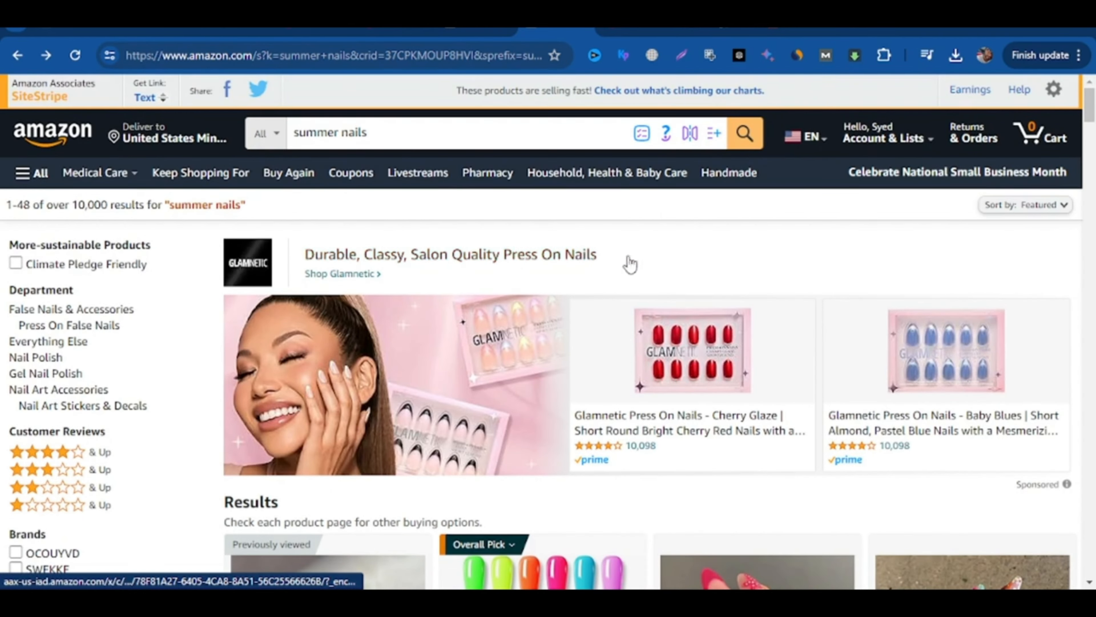
Step: Review the product listings in the summer nails search results, including their ratings, prices and recent purchases
{"action": "scroll", "coordinate": [643, 264], "scroll_direction": "down", "scroll_amount": 3}
{"action": "scroll", "coordinate": [653, 224], "scroll_direction": "down", "scroll_amount": 7}
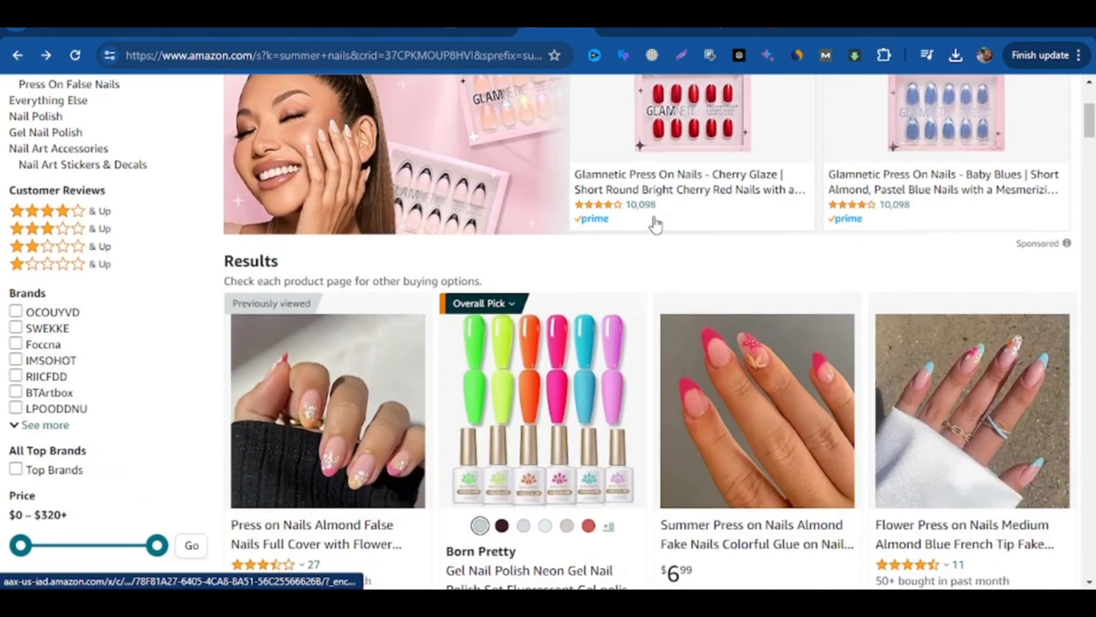
{"action": "scroll", "coordinate": [1088, 160], "scroll_direction": "down", "scroll_amount": 3}
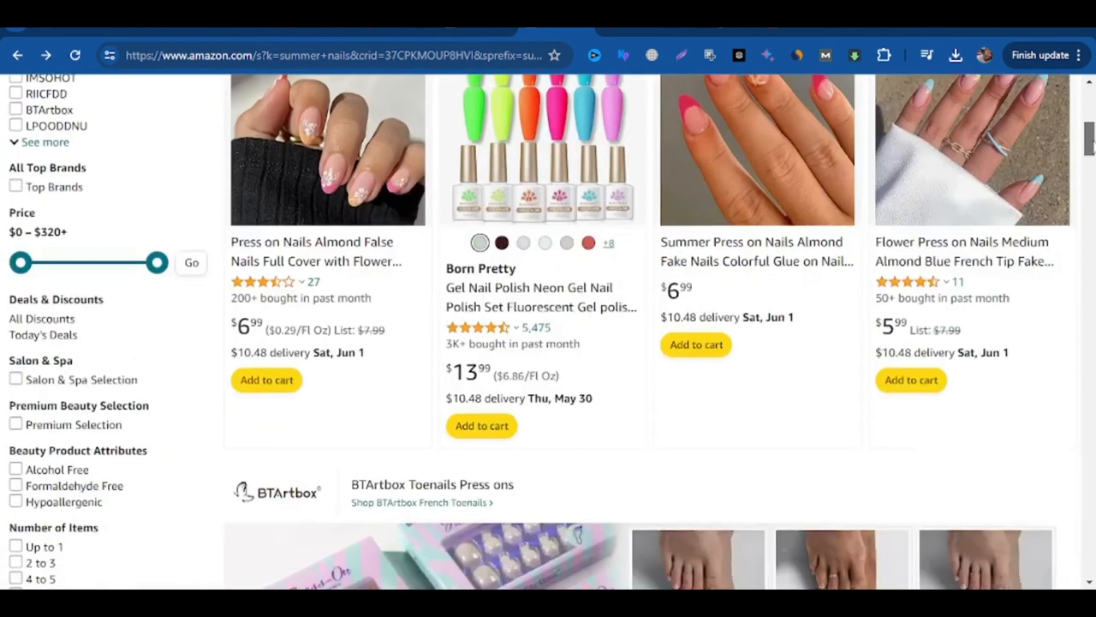
Step: Switch from the summer nails listings to the Amazon Associates home page and review its account details and monthly summary
{"action": "scroll", "coordinate": [350, 236], "scroll_direction": "up", "scroll_amount": 1}
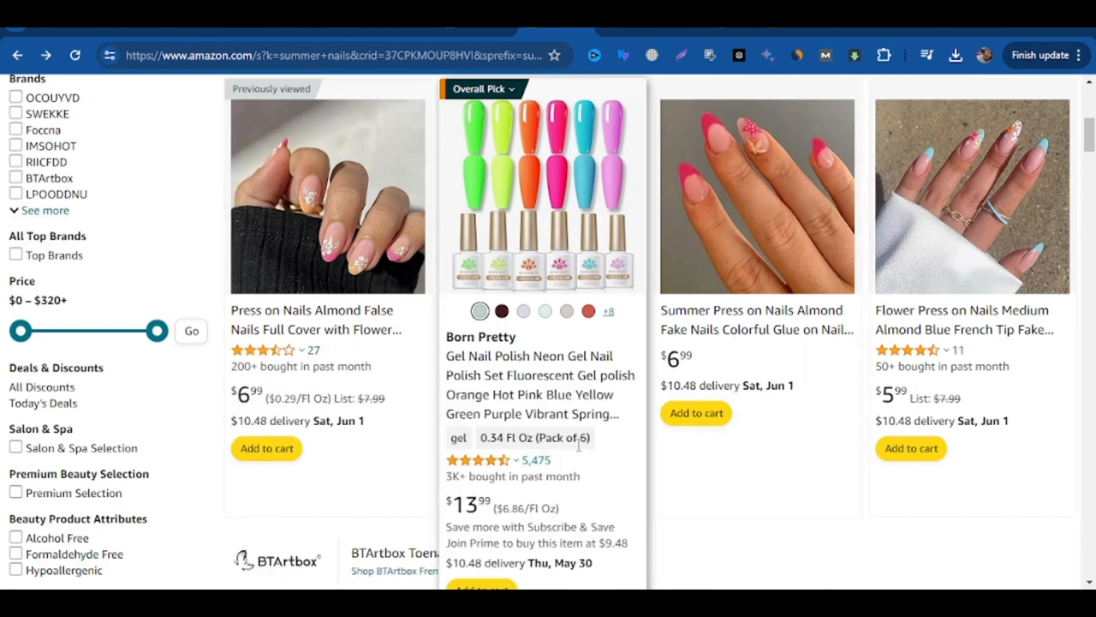
{"action": "scroll", "coordinate": [756, 302], "scroll_direction": "down", "scroll_amount": 3}
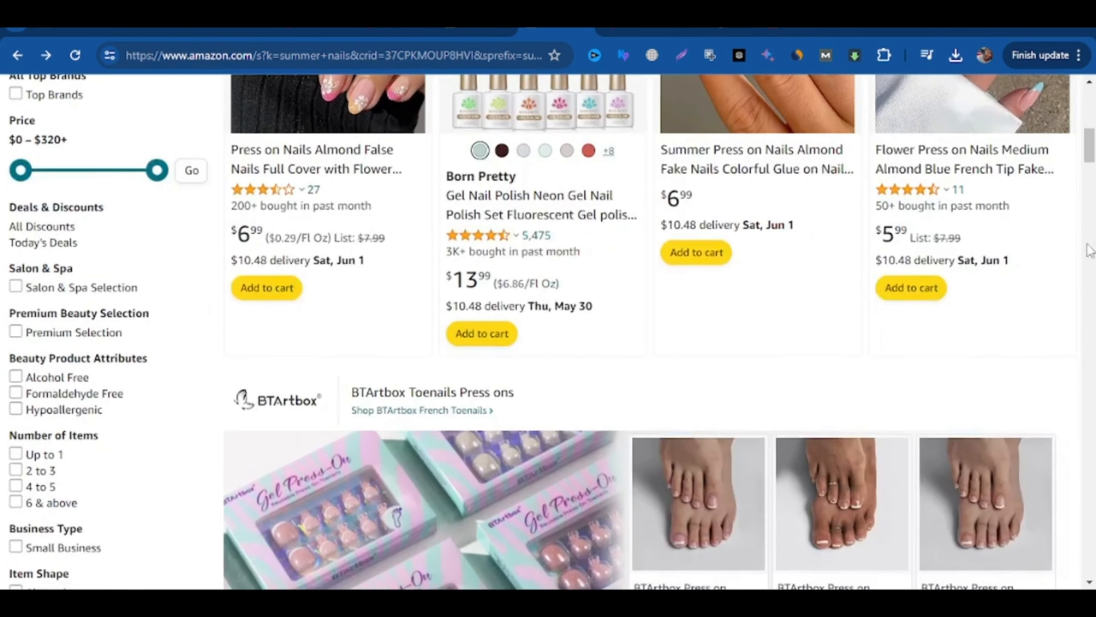
{"action": "key", "text": "ctrl+Tab"}
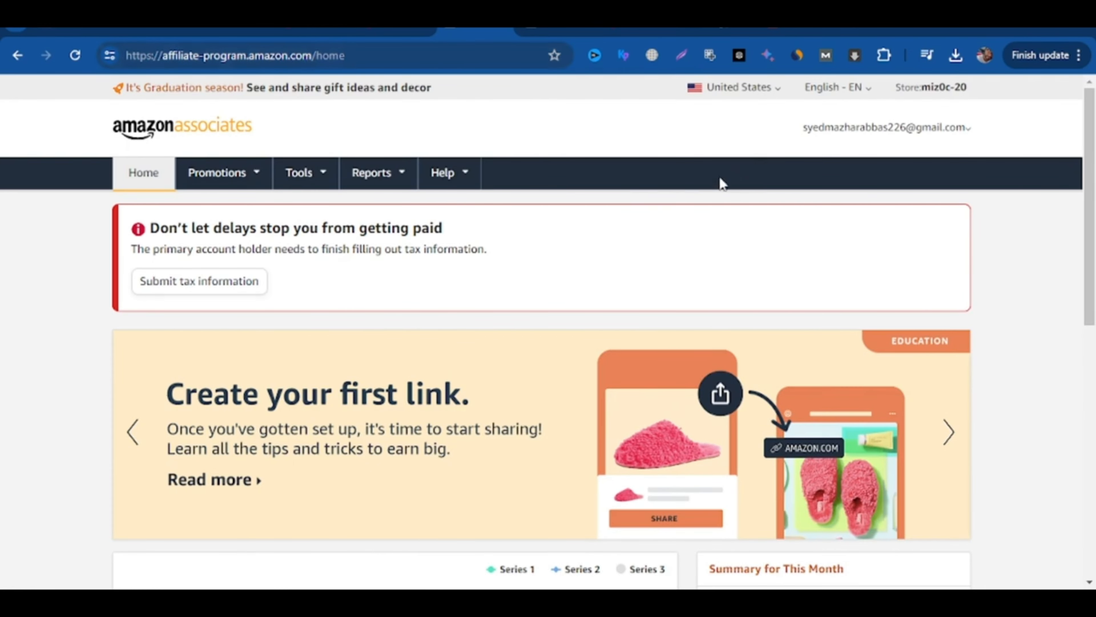
{"action": "left_click", "coordinate": [944, 128]}
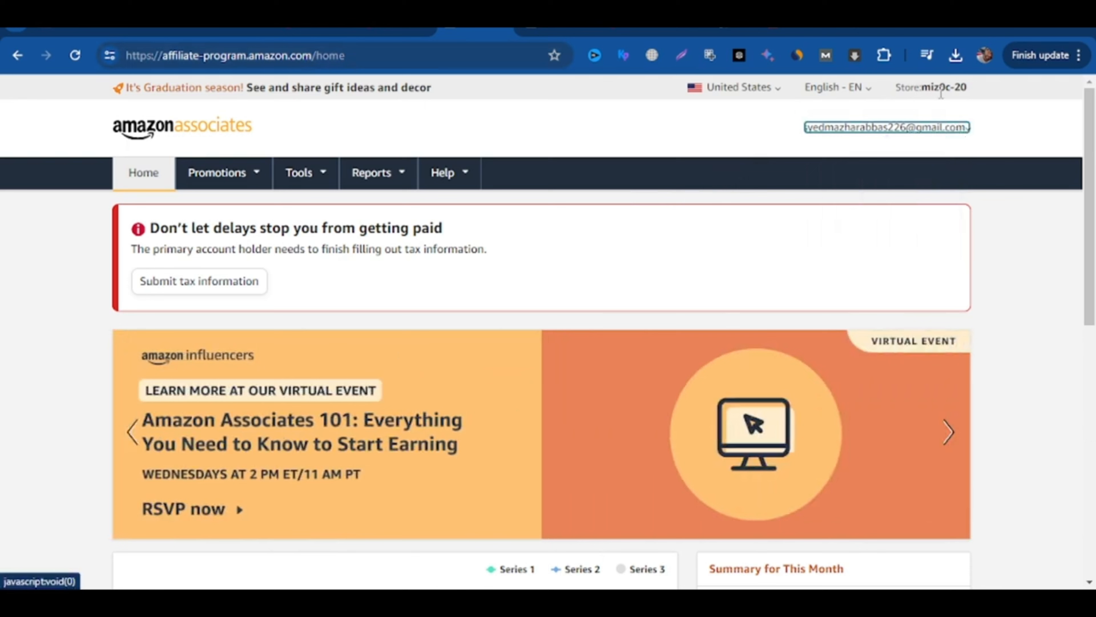
{"action": "left_click", "coordinate": [314, 22]}
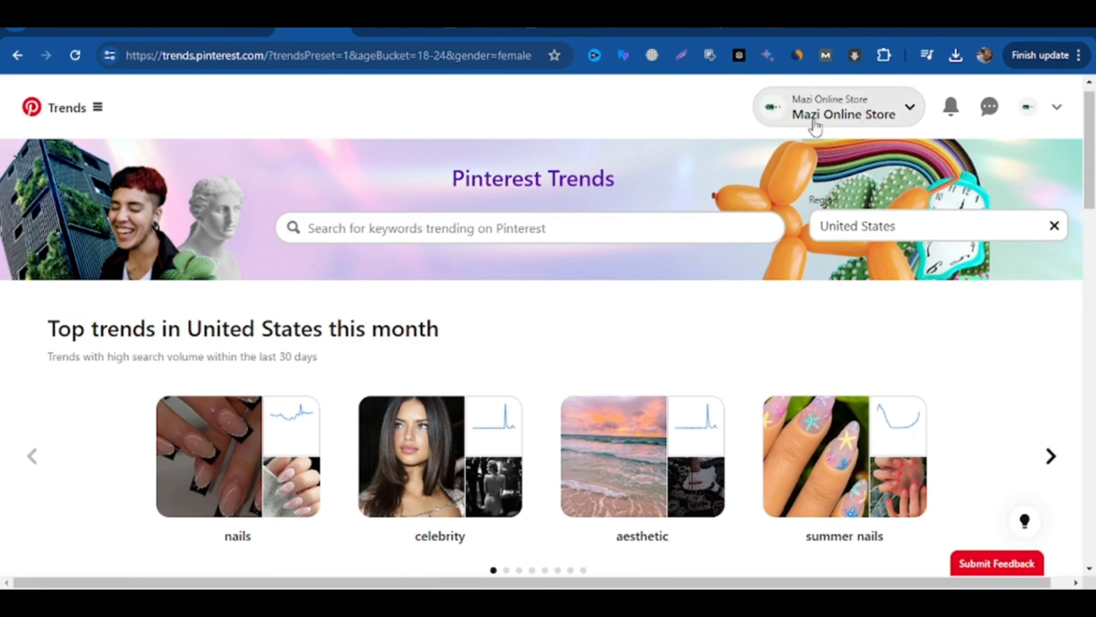
{"action": "key", "text": "ctrl+Tab"}
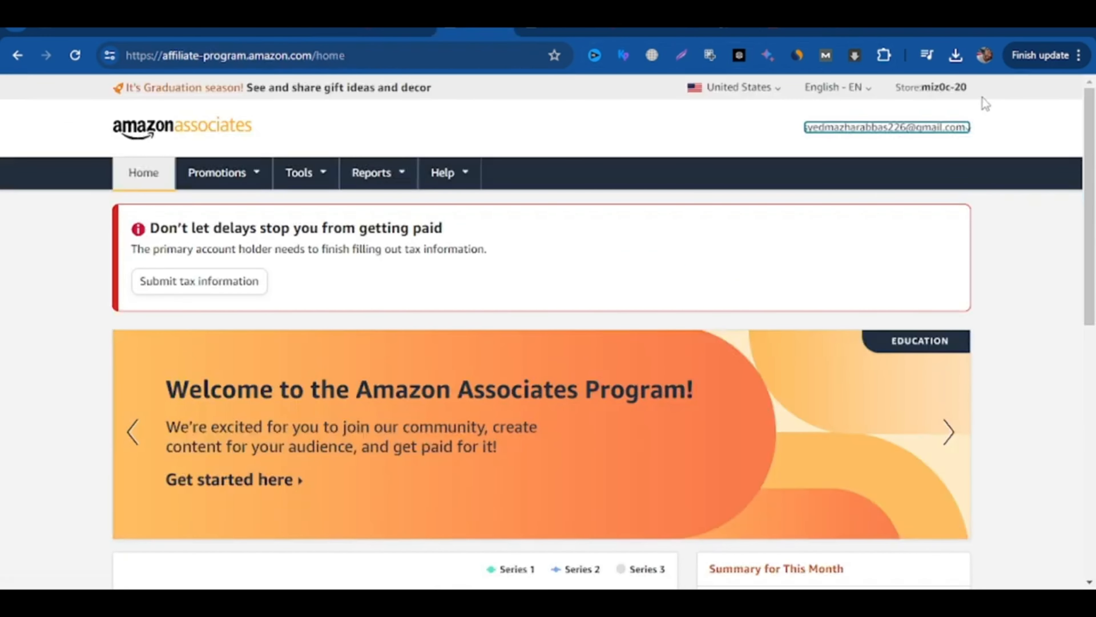
{"action": "scroll", "coordinate": [748, 261], "scroll_direction": "down", "scroll_amount": 6}
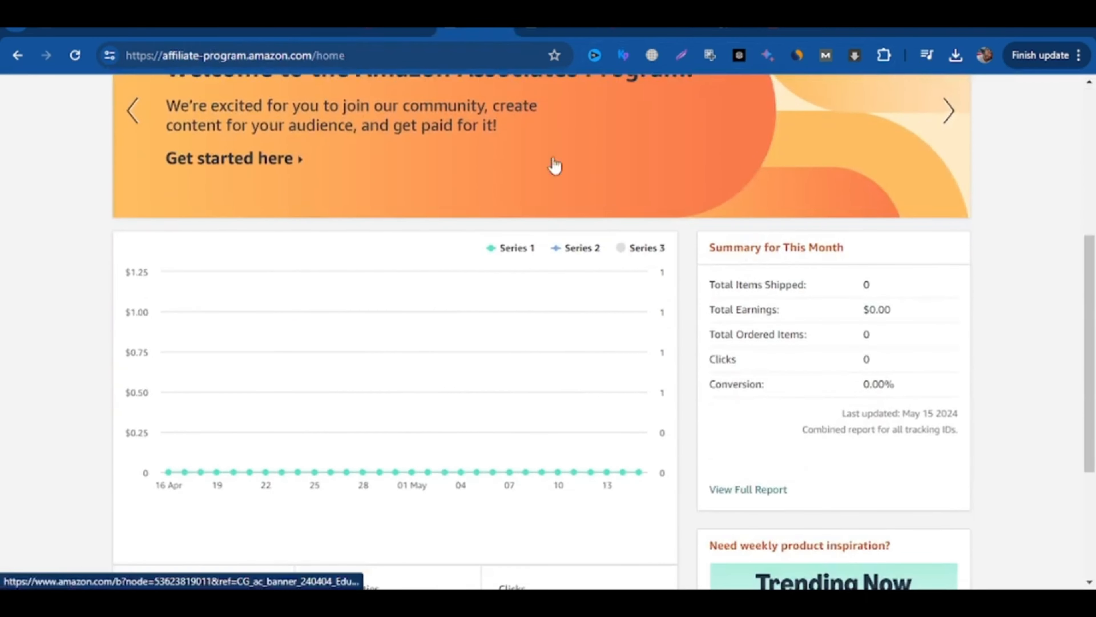
Step: Switch back to Pinterest Trends and examine the yearly trend graph for the keyword summer nails
{"action": "key", "text": "ctrl+shift+Tab"}
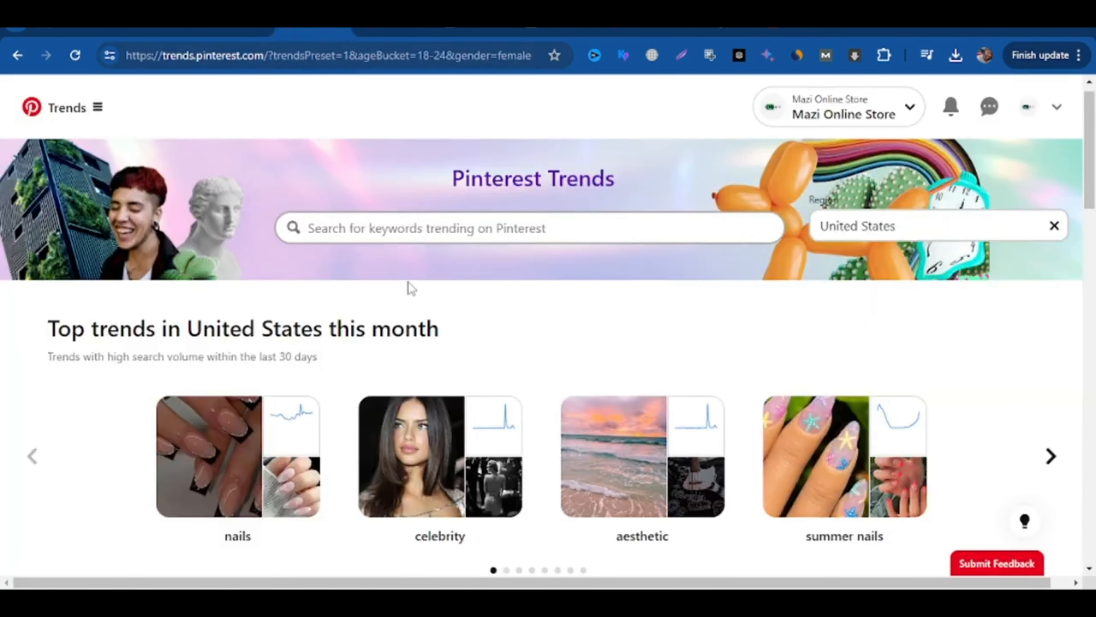
{"action": "scroll", "coordinate": [410, 294], "scroll_direction": "down", "scroll_amount": 2}
{"action": "left_click", "coordinate": [449, 29]}
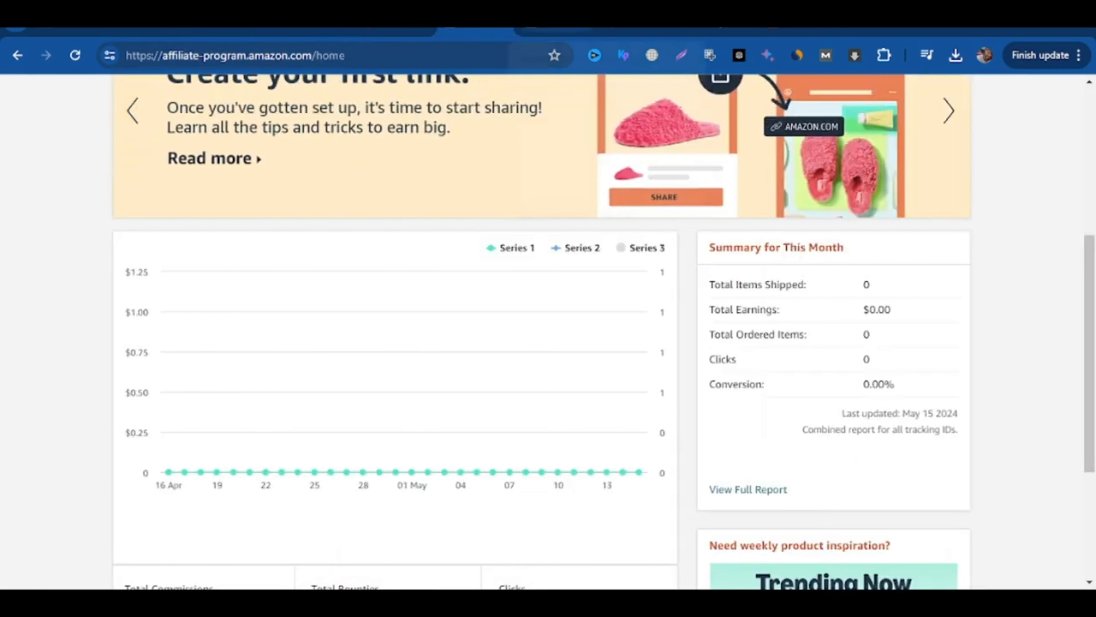
{"action": "left_click", "coordinate": [393, 29]}
{"action": "mouse_move", "coordinate": [425, 263]}
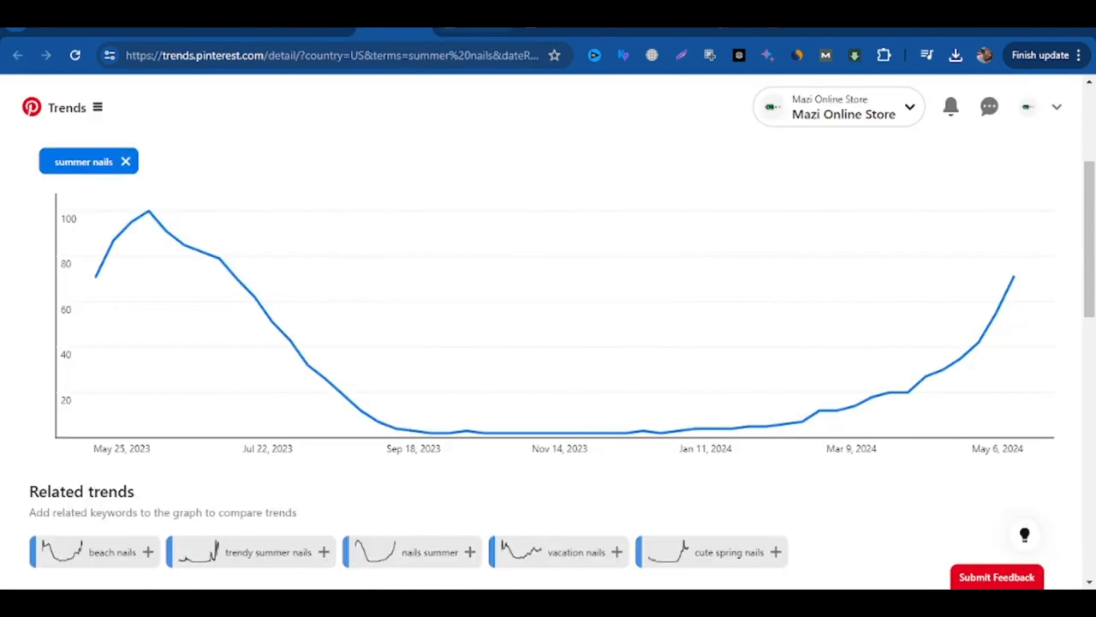
Step: Return to the Amazon summer nails results and open the product page of the almond press-on nails with flower designs
{"action": "left_click", "coordinate": [474, 27]}
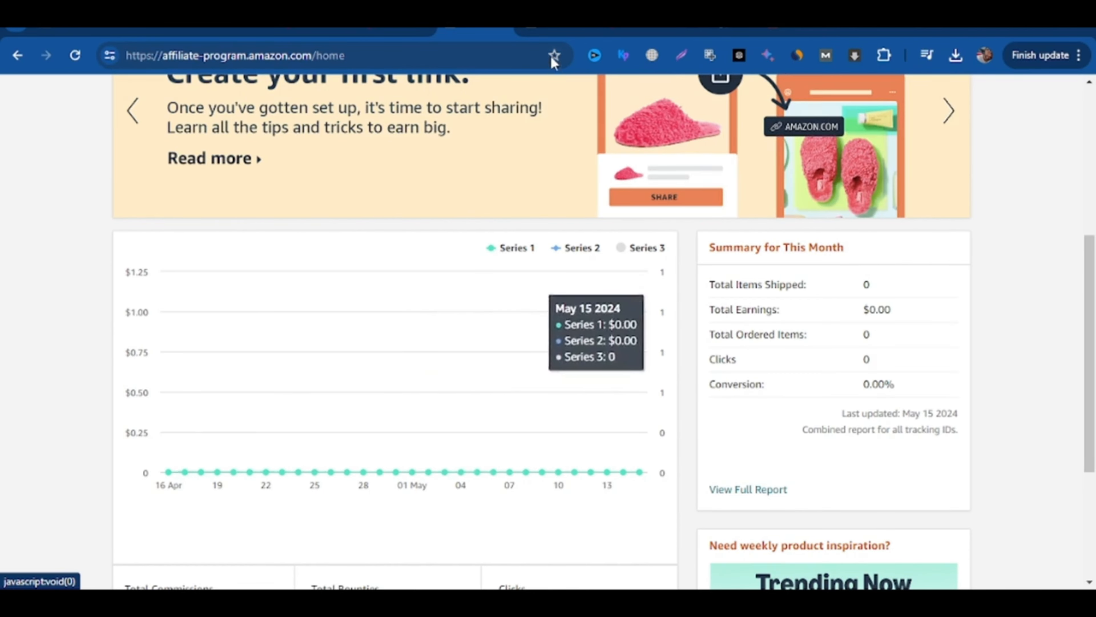
{"action": "left_click", "coordinate": [556, 31]}
{"action": "scroll", "coordinate": [396, 193], "scroll_direction": "up", "scroll_amount": 5}
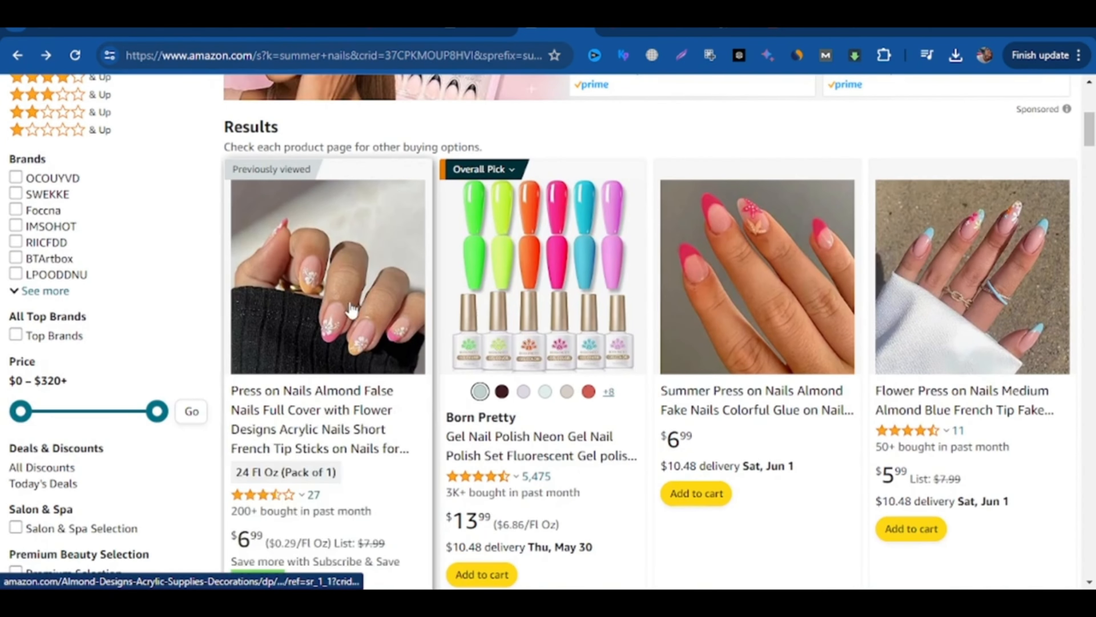
{"action": "left_click", "coordinate": [351, 366]}
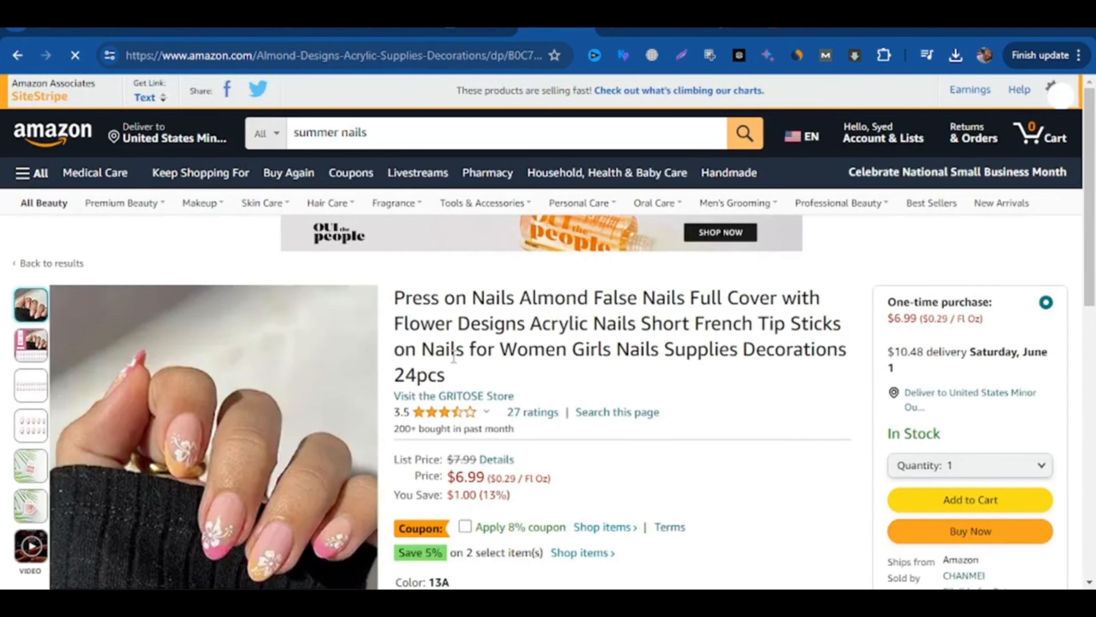
{"action": "scroll", "coordinate": [497, 387], "scroll_direction": "down", "scroll_amount": 3}
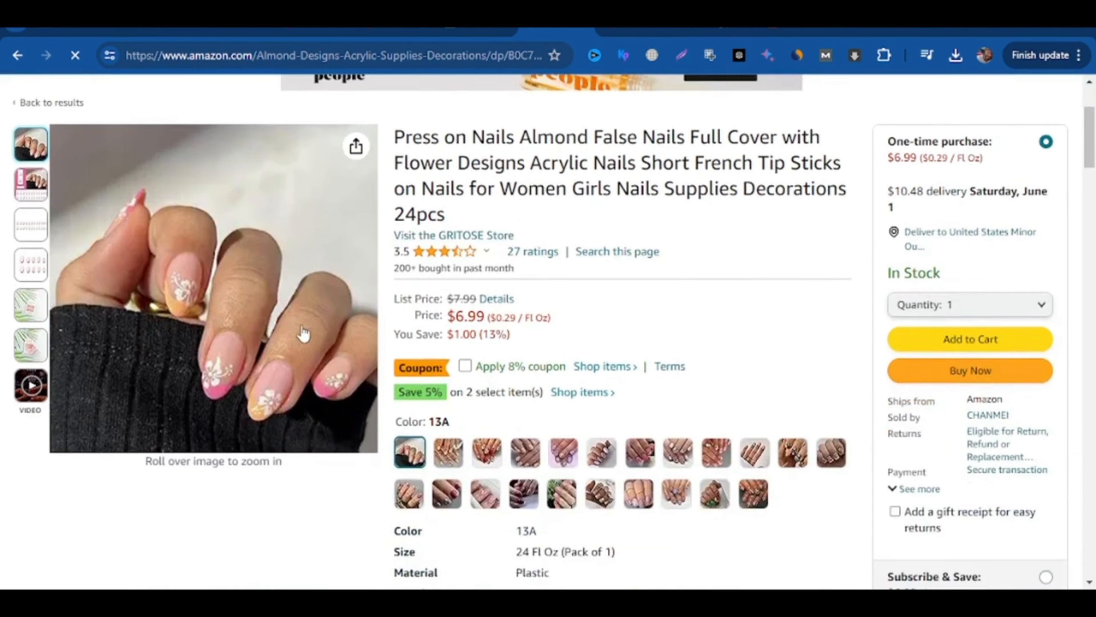
Step: Save the main product photo of the almond press-on nails from its expanded view to the computer
{"action": "mouse_move", "coordinate": [326, 315]}
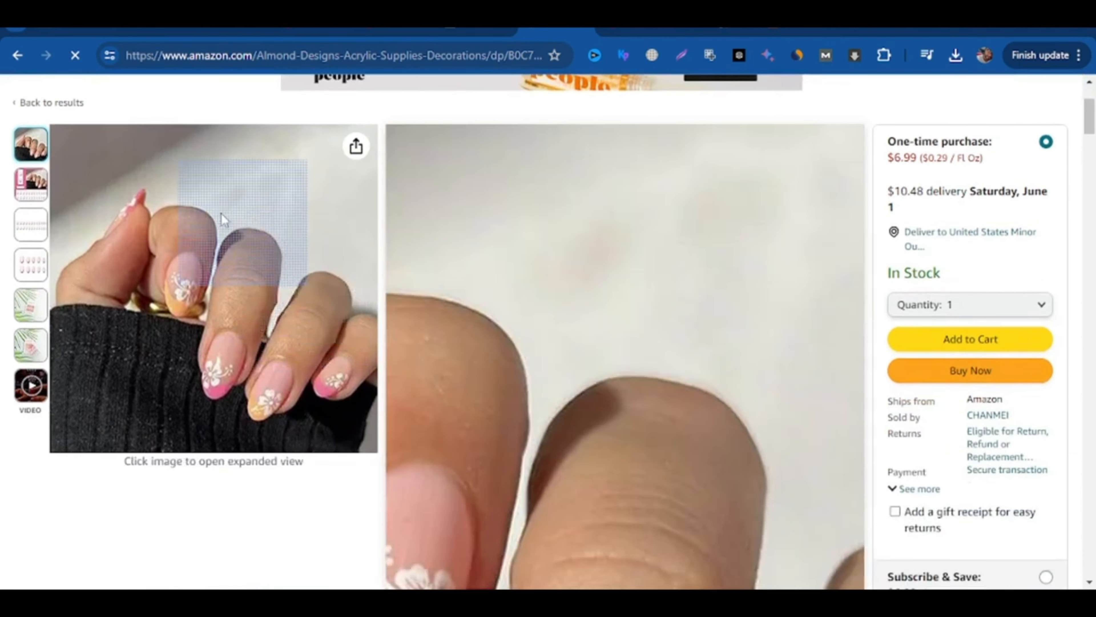
{"action": "left_click", "coordinate": [221, 213]}
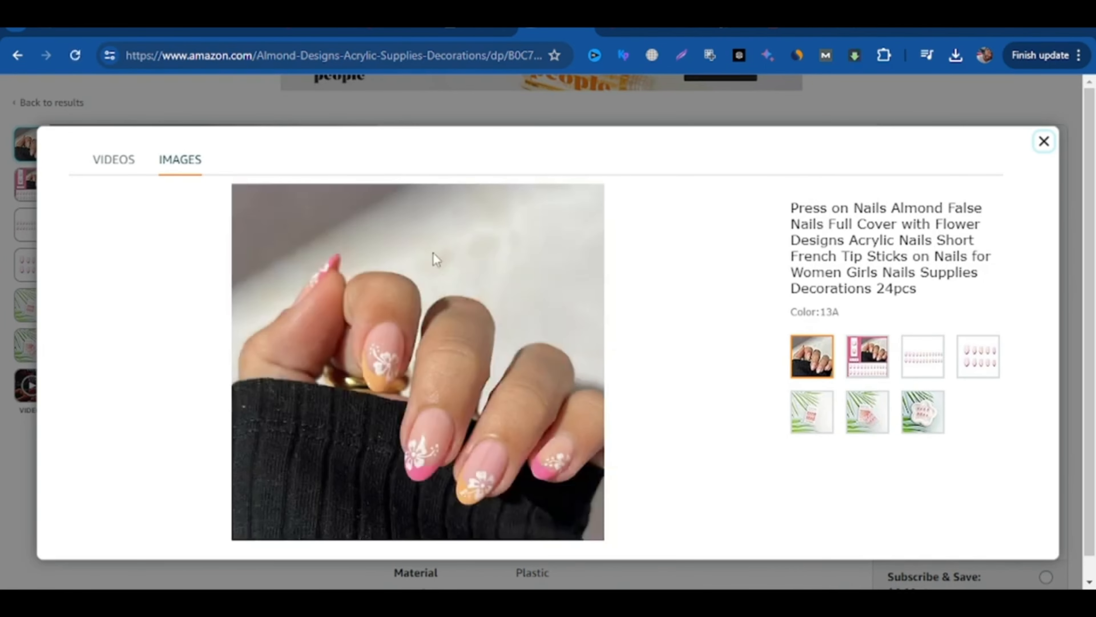
{"action": "right_click", "coordinate": [432, 252]}
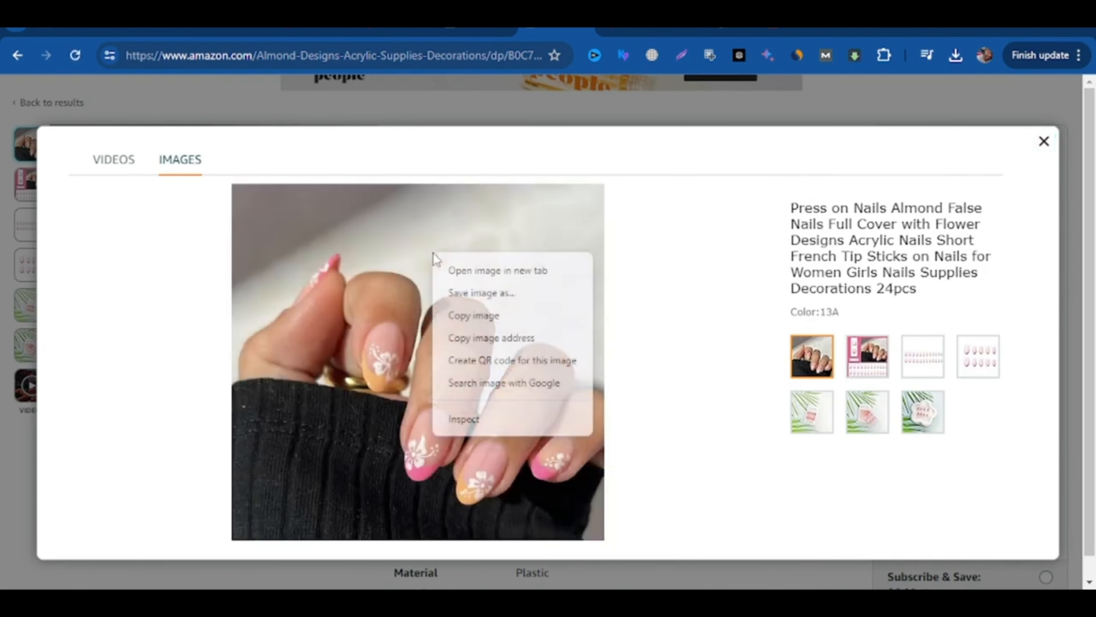
{"action": "left_click", "coordinate": [488, 299]}
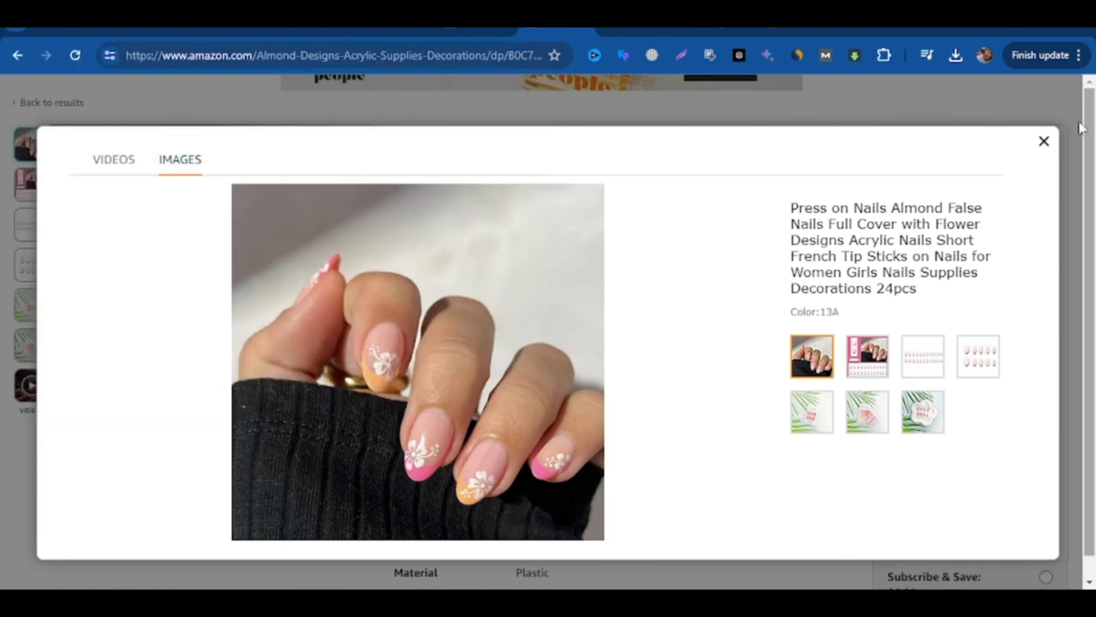
{"action": "left_click", "coordinate": [1044, 142]}
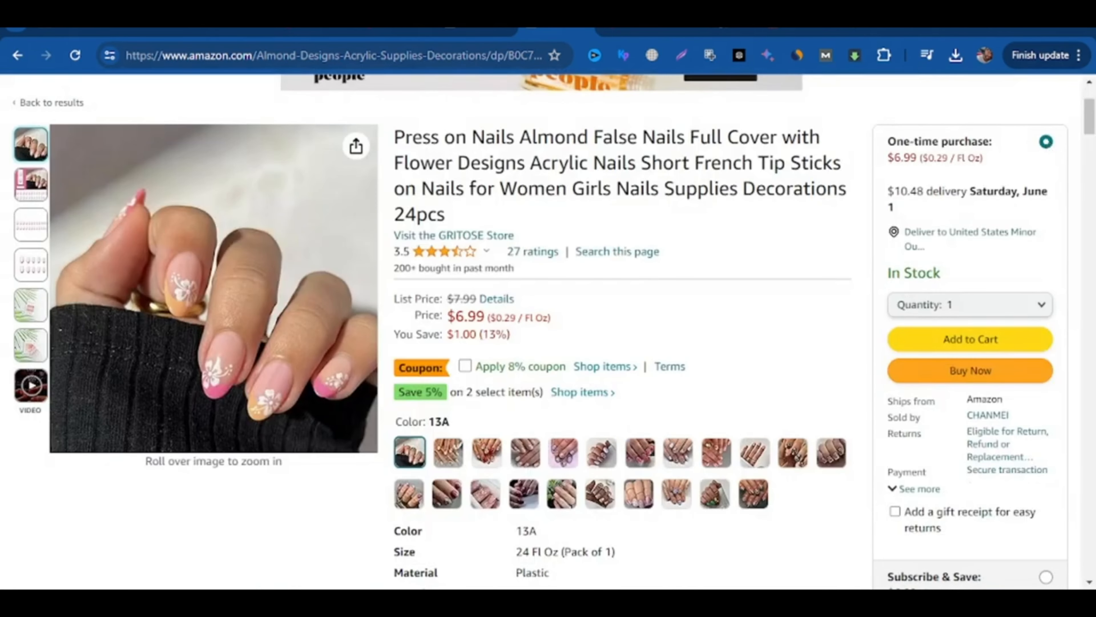
Step: Start a new post on the Blogger blog and use the Amazon product's name, copied without "24pcs", as its title
{"action": "key", "text": "ctrl+Tab"}
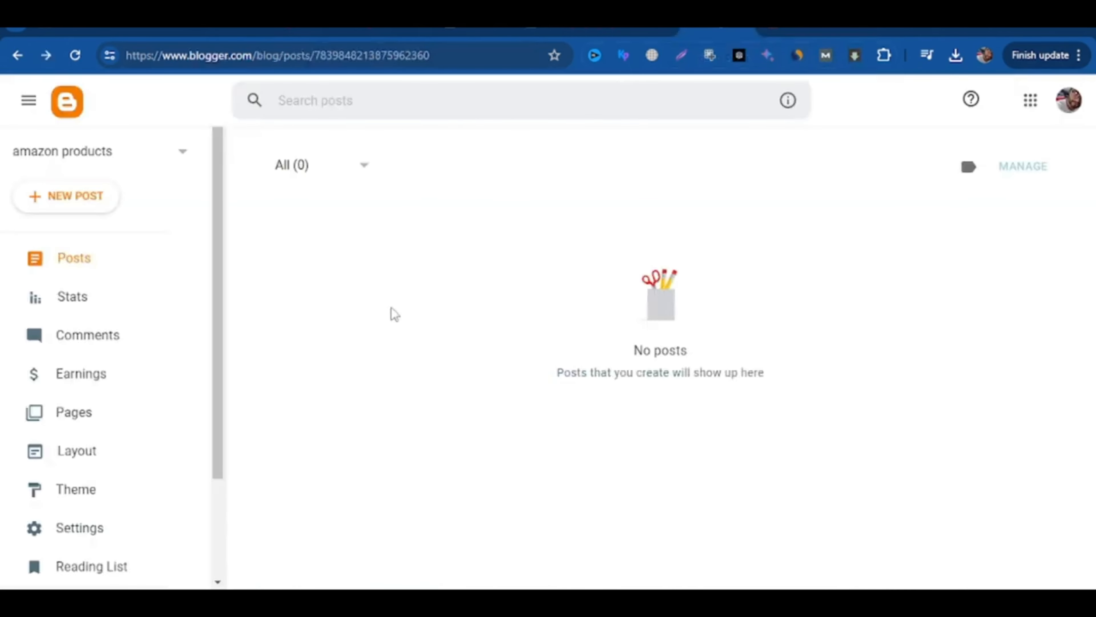
{"action": "left_click", "coordinate": [69, 209]}
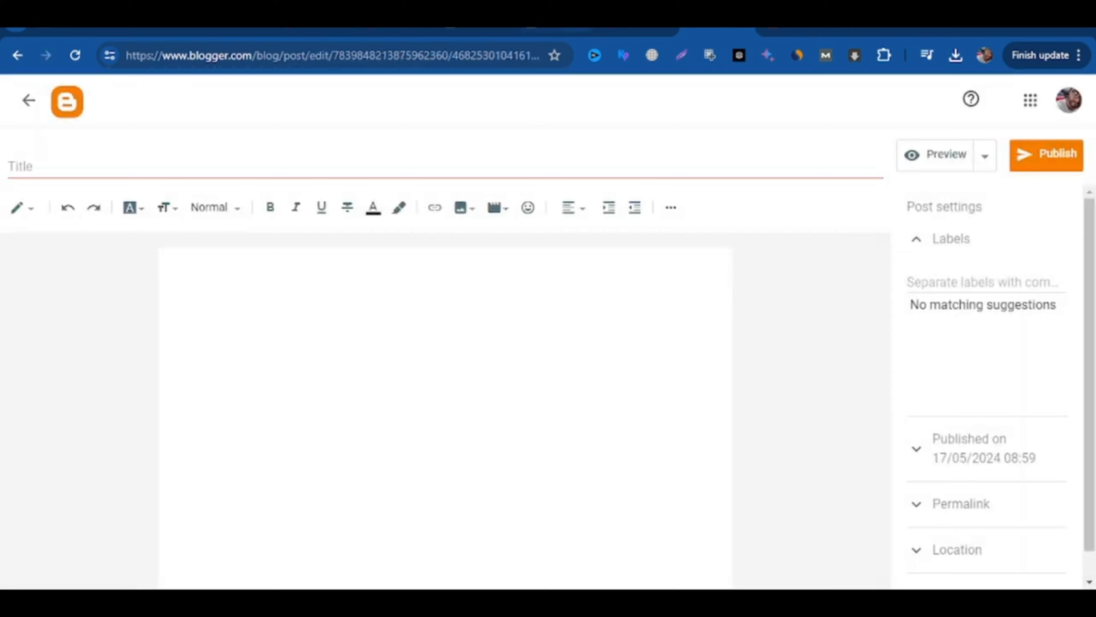
{"action": "key", "text": "ctrl+Tab"}
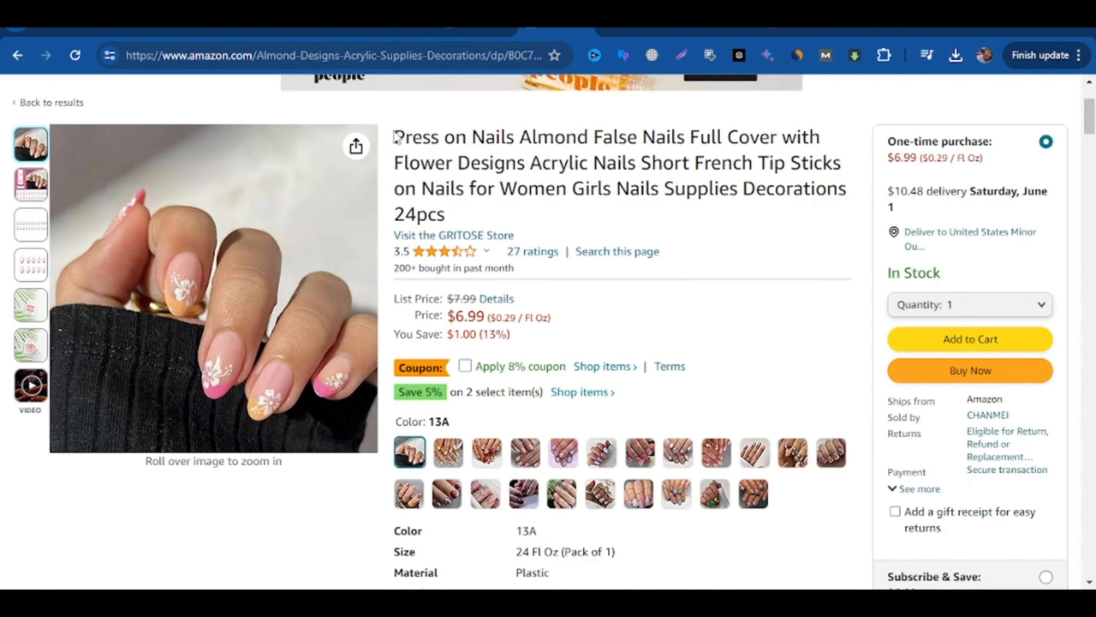
{"action": "left_click_drag", "start_coordinate": [395, 135], "coordinate": [852, 193]}
{"action": "key", "text": "ctrl+c"}
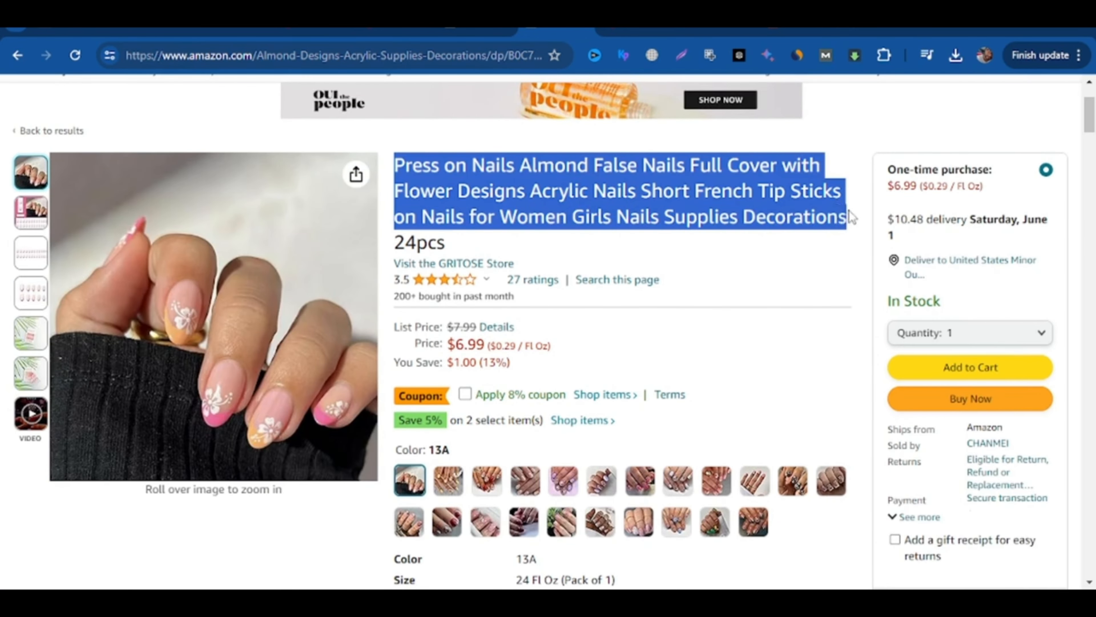
{"action": "left_click", "coordinate": [719, 24]}
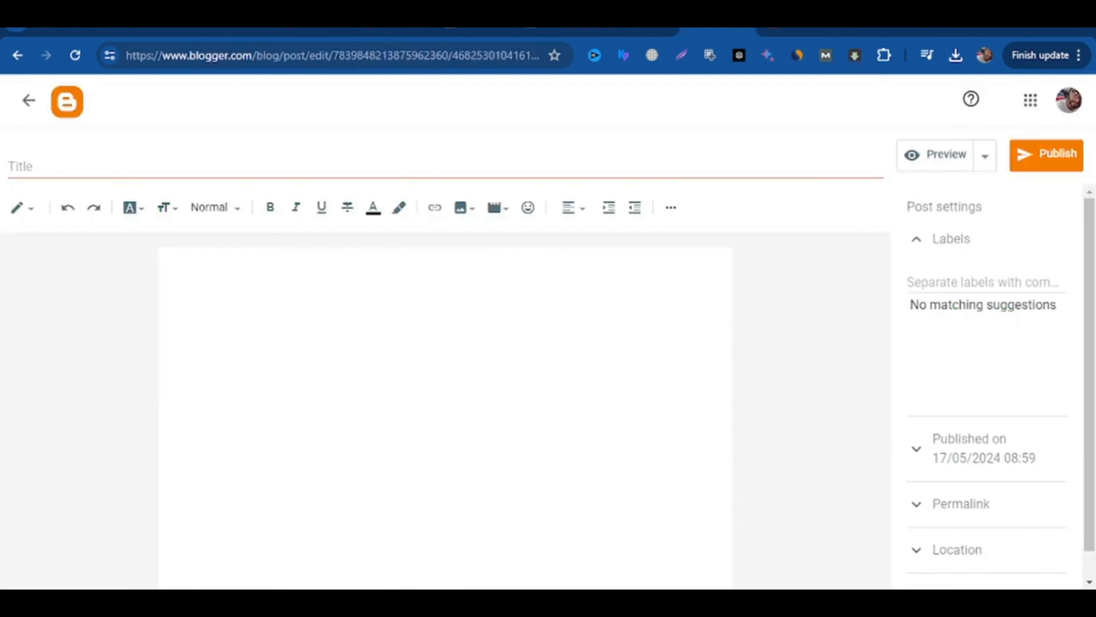
{"action": "left_click", "coordinate": [386, 159]}
{"action": "key", "text": "ctrl+v"}
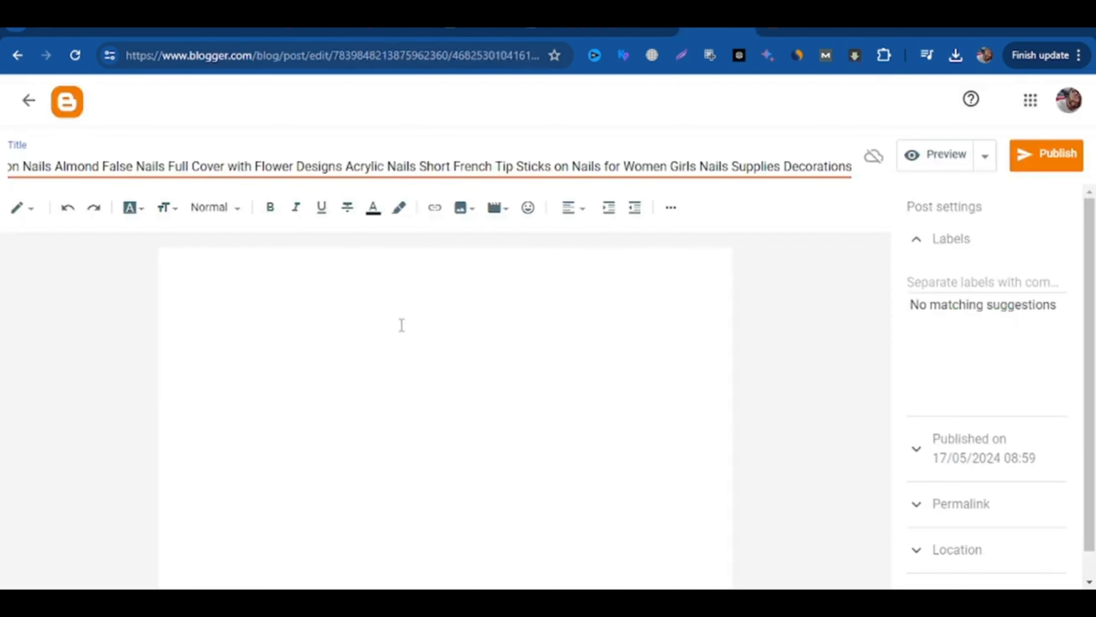
Step: Paste the copied product name into the post body as a heading and centre-align it
{"action": "left_click", "coordinate": [392, 301]}
{"action": "key", "text": "ctrl+v"}
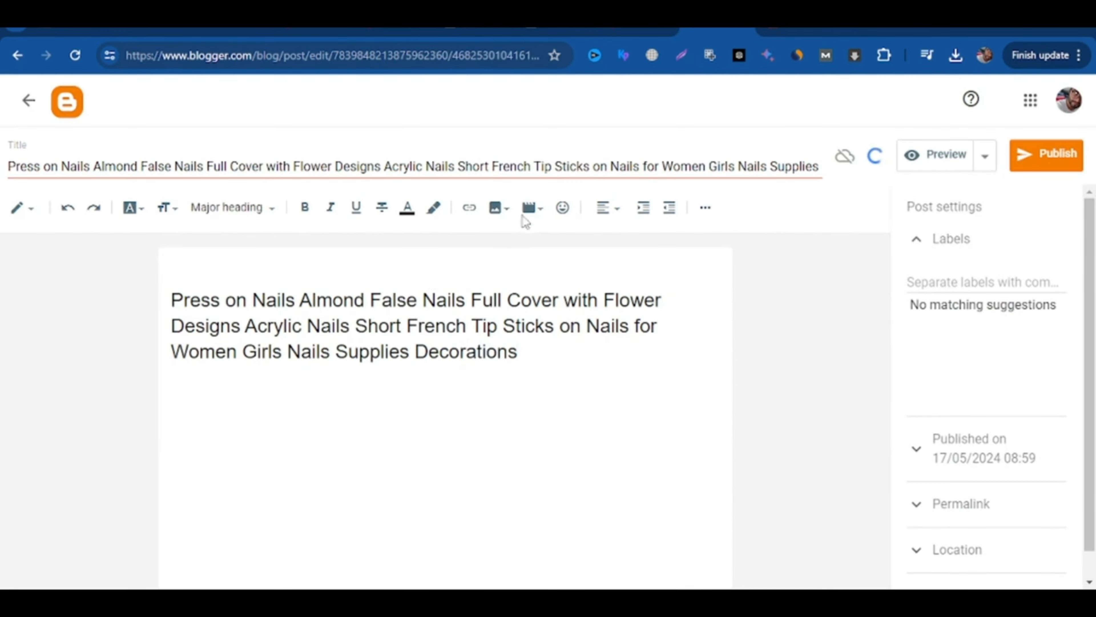
{"action": "left_click", "coordinate": [616, 213]}
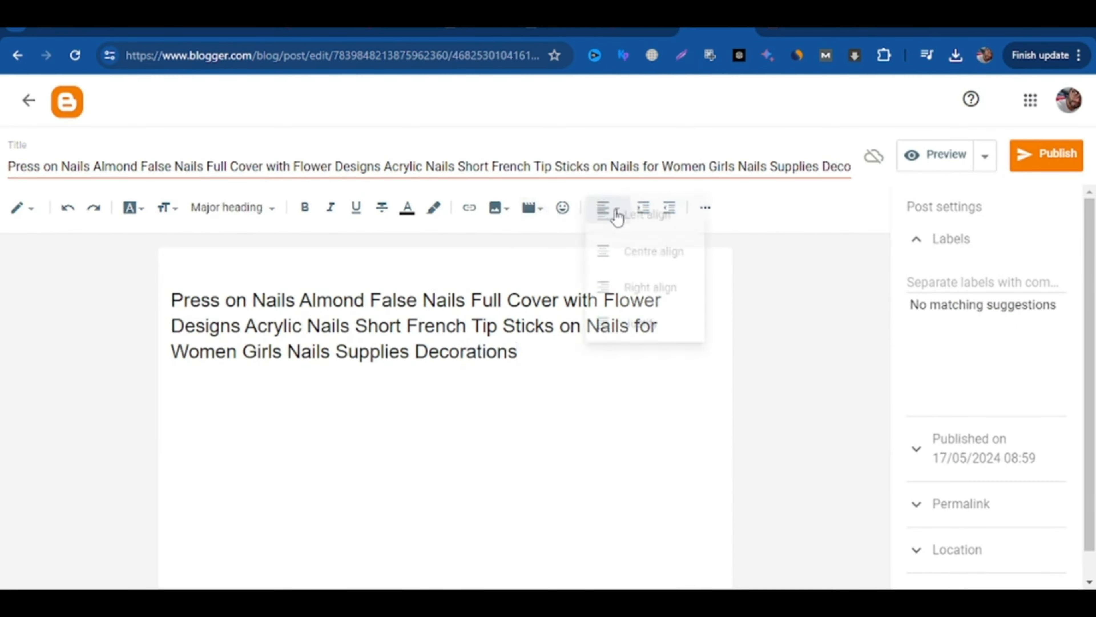
{"action": "left_click", "coordinate": [621, 253]}
{"action": "left_click", "coordinate": [633, 359]}
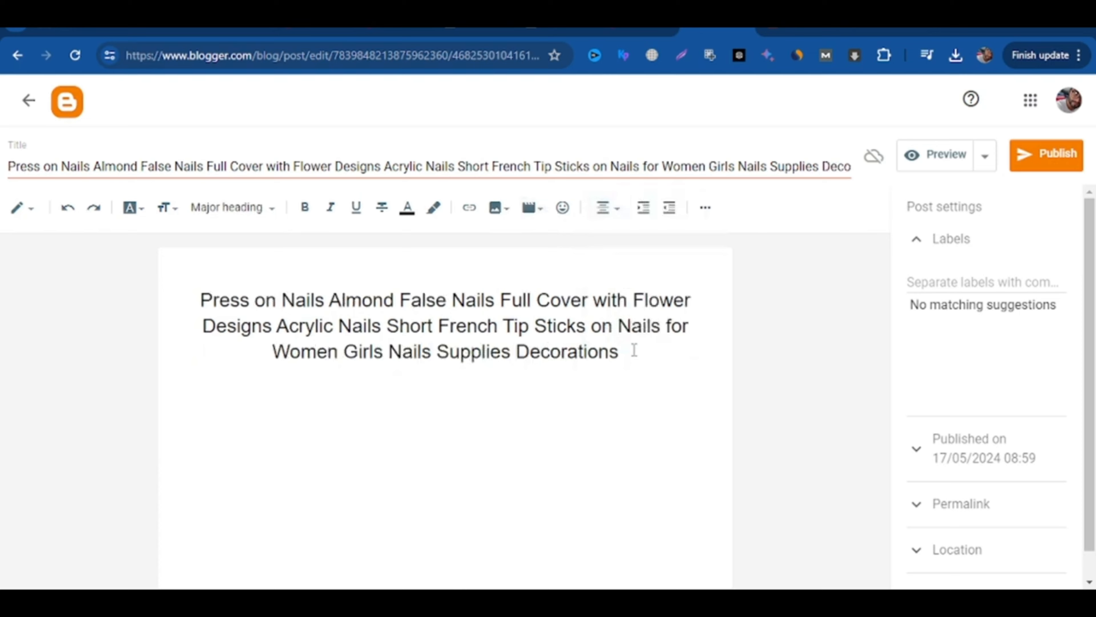
Step: Upload the saved nails photo from the computer's Downloads folder and insert it on a new line below the heading
{"action": "key", "text": "Return"}
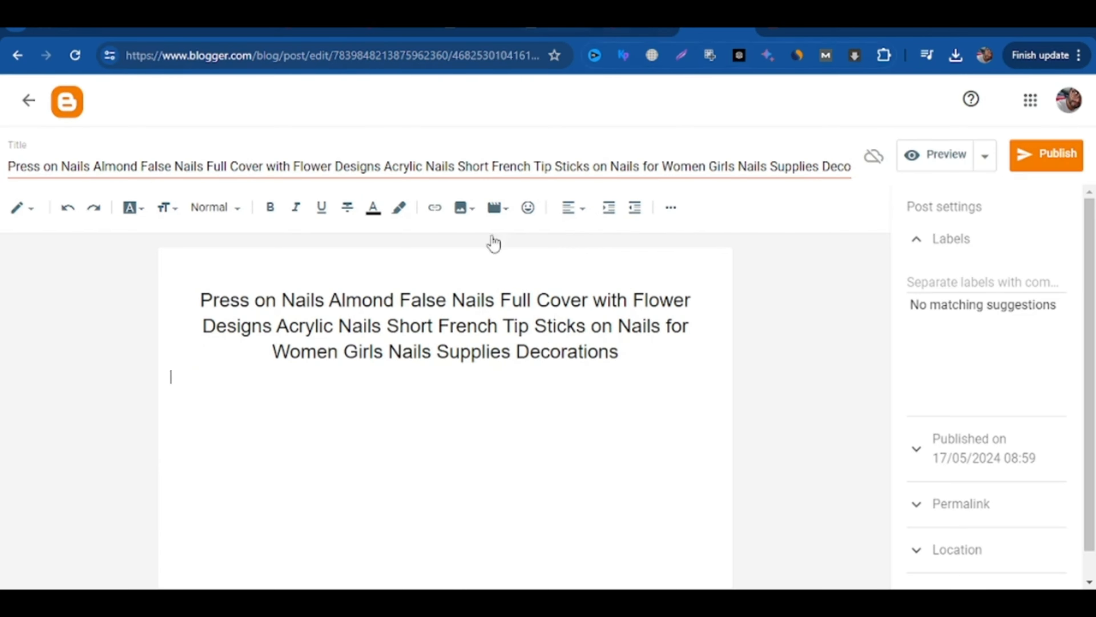
{"action": "left_click", "coordinate": [470, 206]}
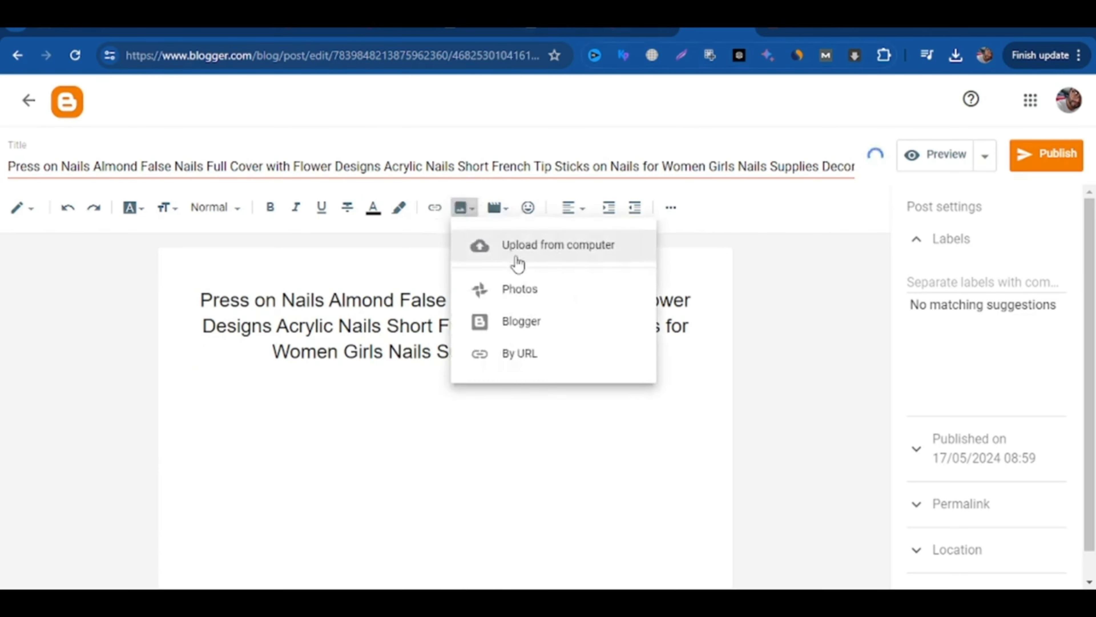
{"action": "left_click", "coordinate": [539, 259]}
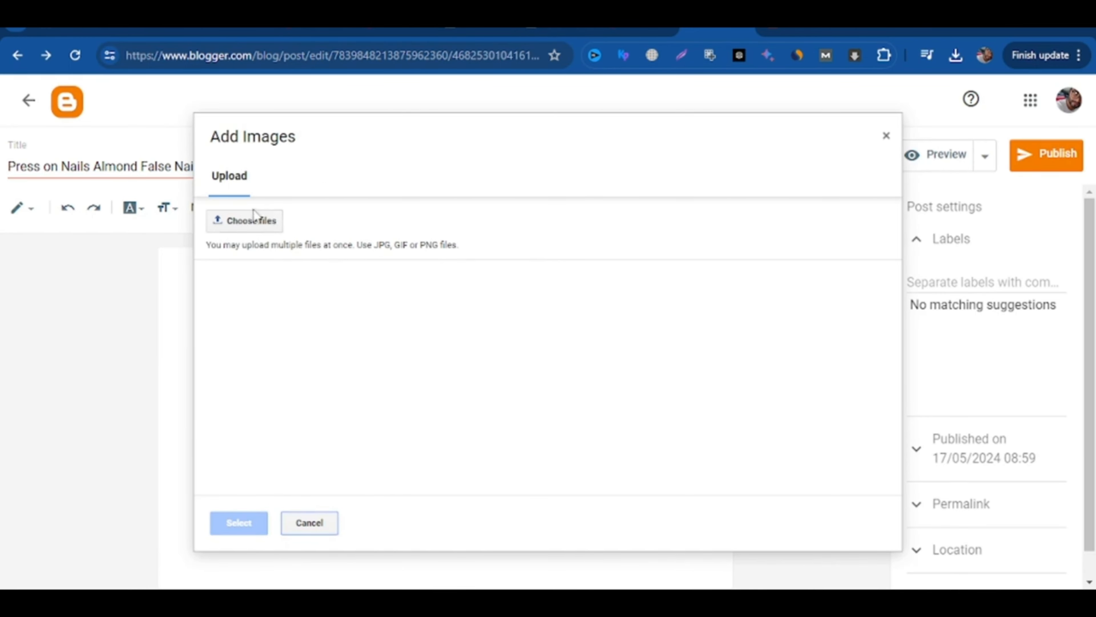
{"action": "left_click", "coordinate": [255, 224]}
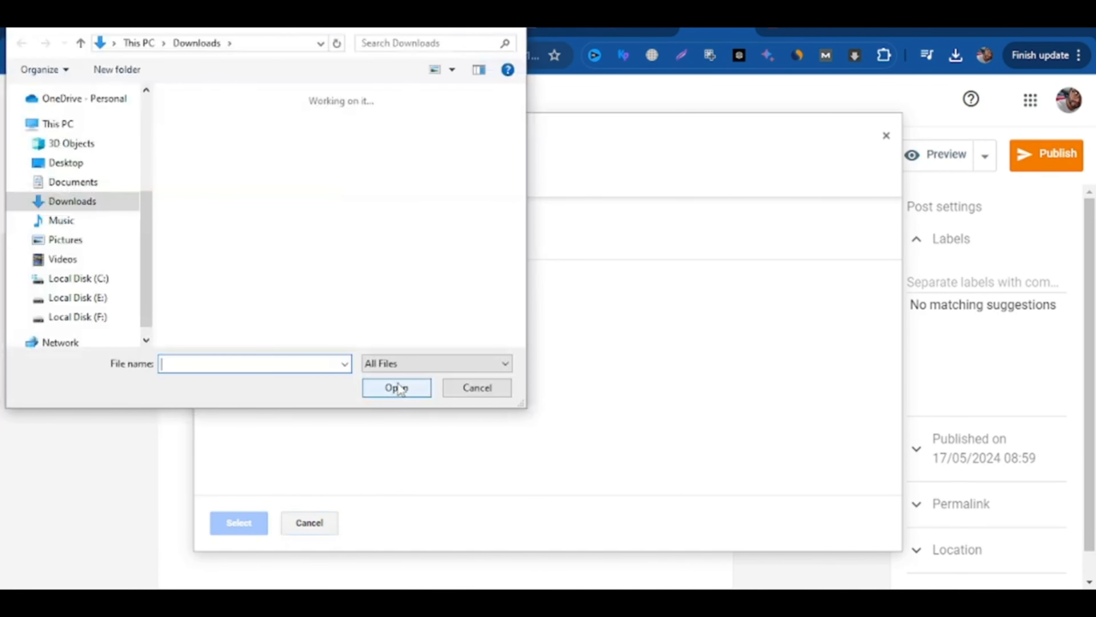
{"action": "double_click", "coordinate": [414, 316]}
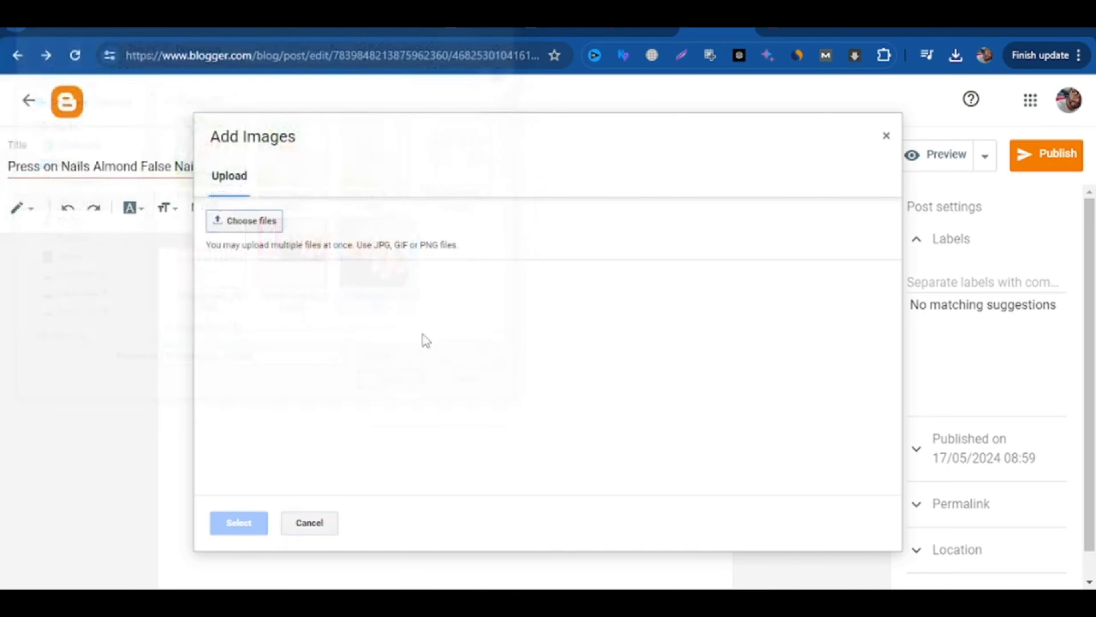
{"action": "left_click", "coordinate": [250, 524]}
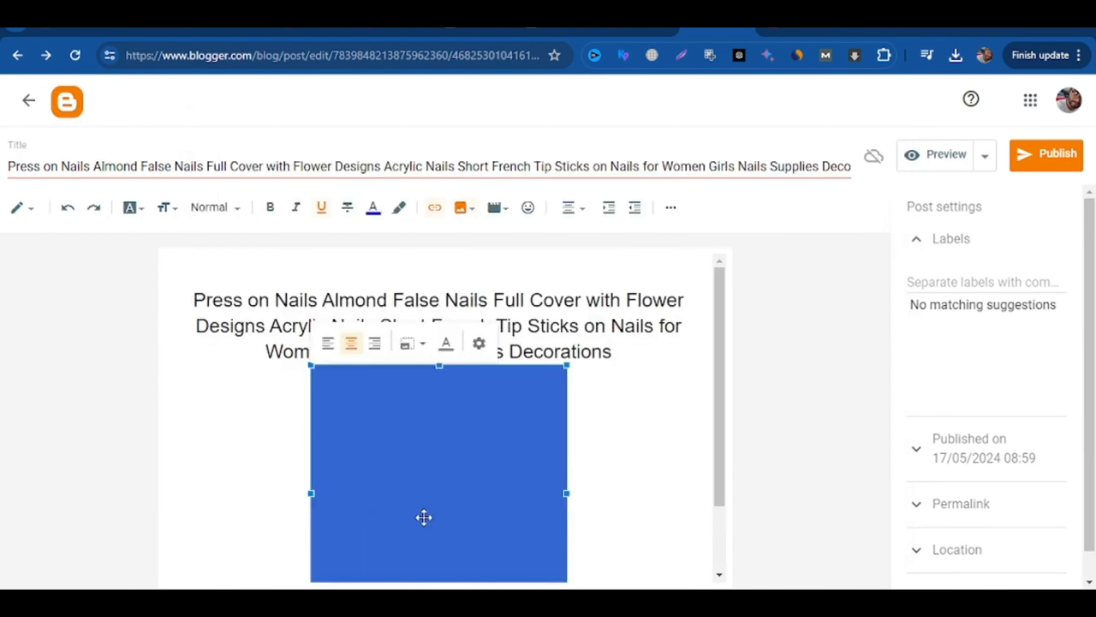
Step: Set the inserted image's alt text and title text to the copied product name and its size to X-large
{"action": "scroll", "coordinate": [475, 475], "scroll_direction": "down", "scroll_amount": 2}
{"action": "left_click", "coordinate": [478, 344]}
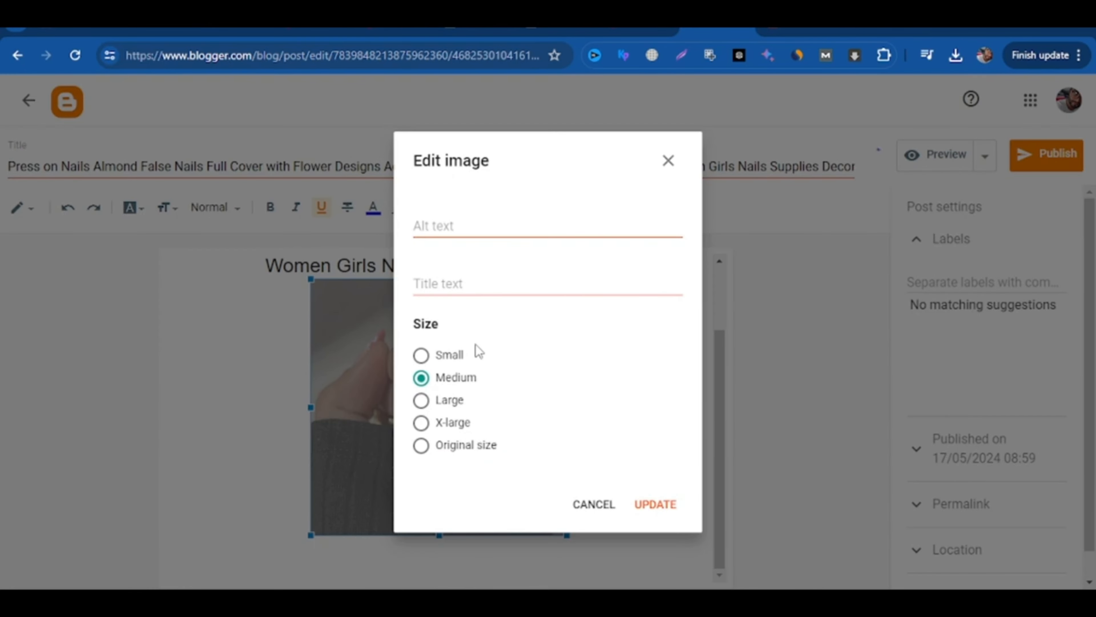
{"action": "left_click", "coordinate": [457, 240]}
{"action": "type", "text": "Press on Nails Almond False Nails Full Cover with Flower Designs Acrylic Nails Short French Tip Sticks on Nails for Women Girls Nails Supplies Decorations"}
{"action": "left_click", "coordinate": [457, 301]}
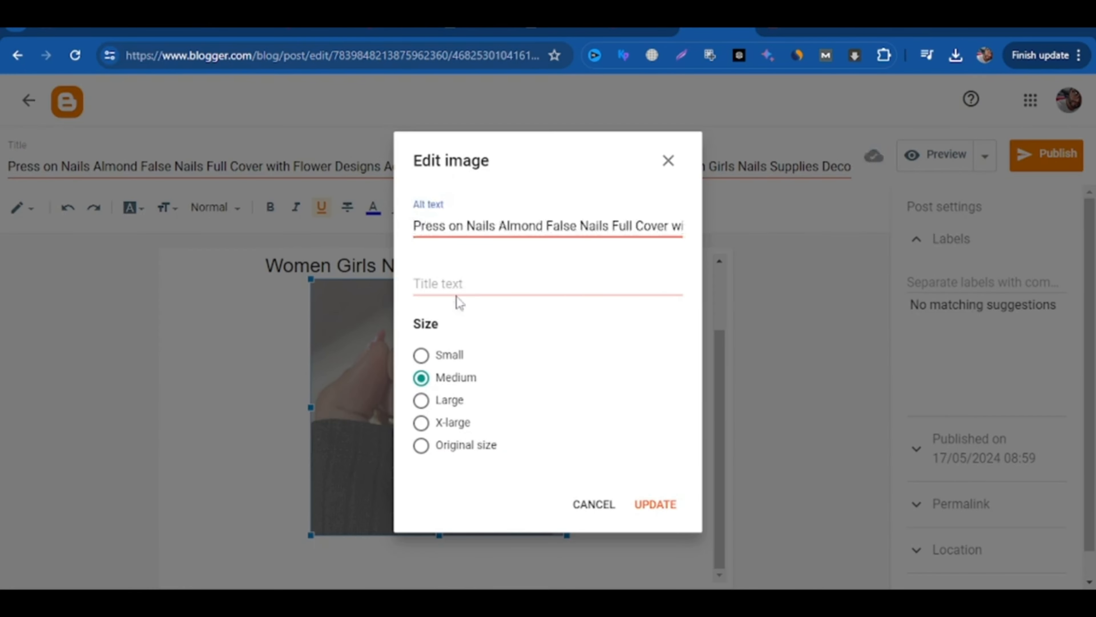
{"action": "left_click", "coordinate": [462, 284]}
{"action": "key", "text": "ctrl+v"}
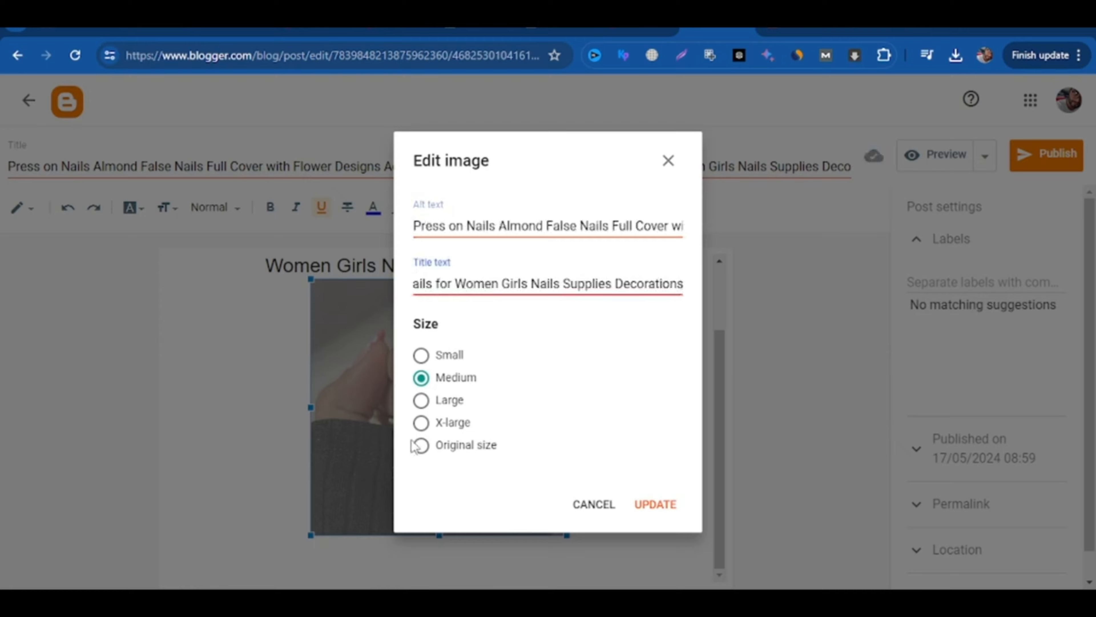
{"action": "left_click", "coordinate": [420, 423]}
{"action": "left_click", "coordinate": [655, 503]}
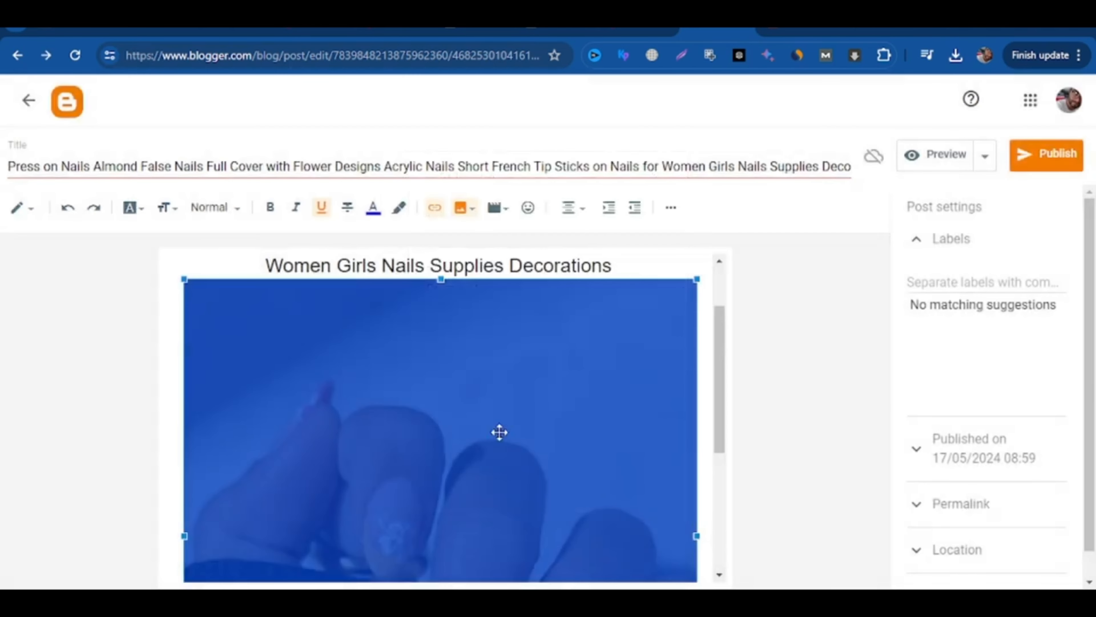
Step: Add a centre-aligned "BUY NOW" line in the Heading style below the nails image
{"action": "scroll", "coordinate": [499, 433], "scroll_direction": "down", "scroll_amount": 3}
{"action": "left_click", "coordinate": [399, 549]}
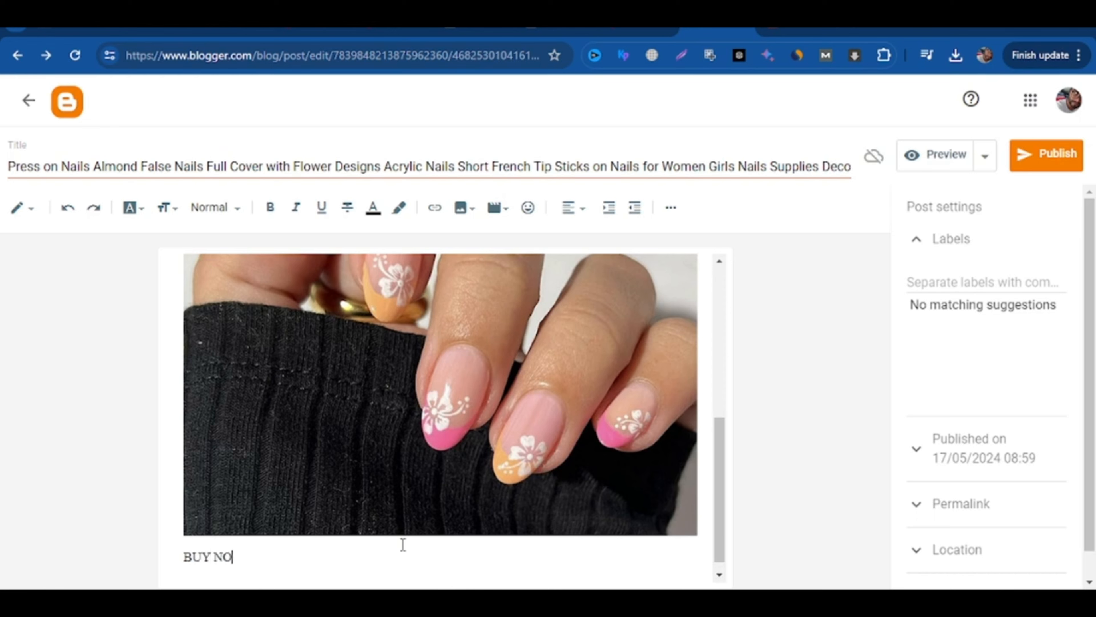
{"action": "type", "text": "W"}
{"action": "left_click_drag", "start_coordinate": [241, 558], "coordinate": [128, 557]}
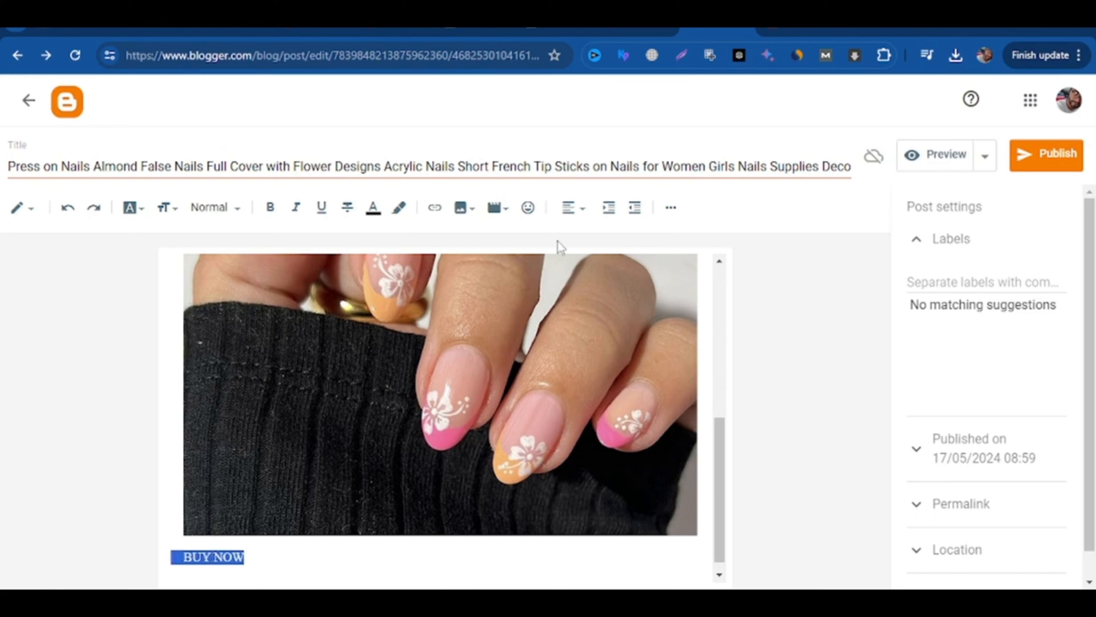
{"action": "left_click", "coordinate": [578, 208]}
{"action": "left_click", "coordinate": [609, 260]}
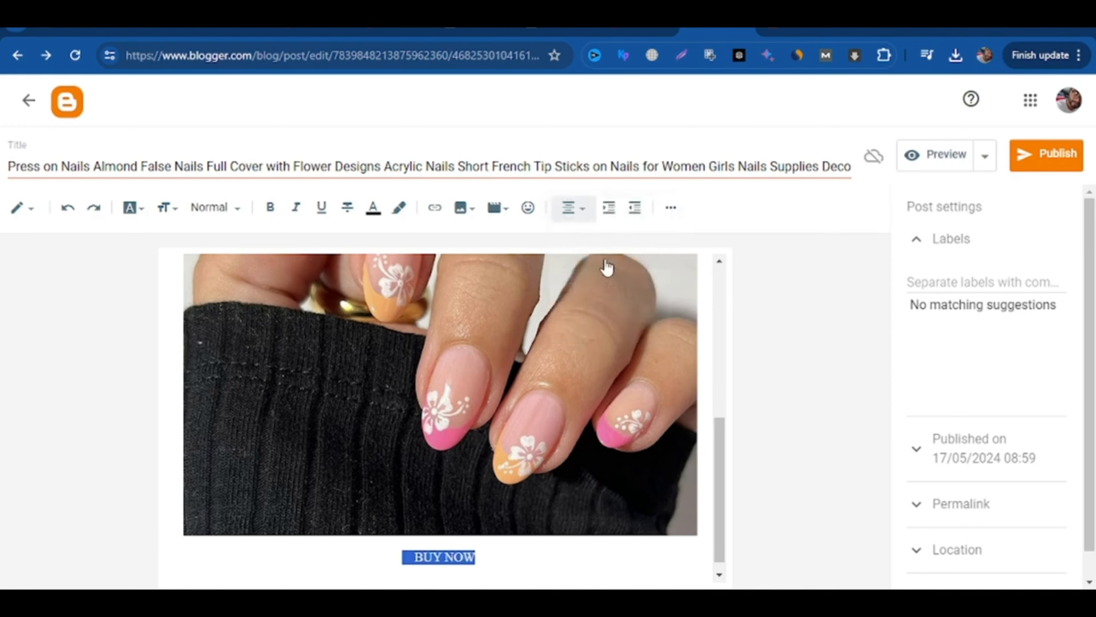
{"action": "left_click", "coordinate": [237, 209]}
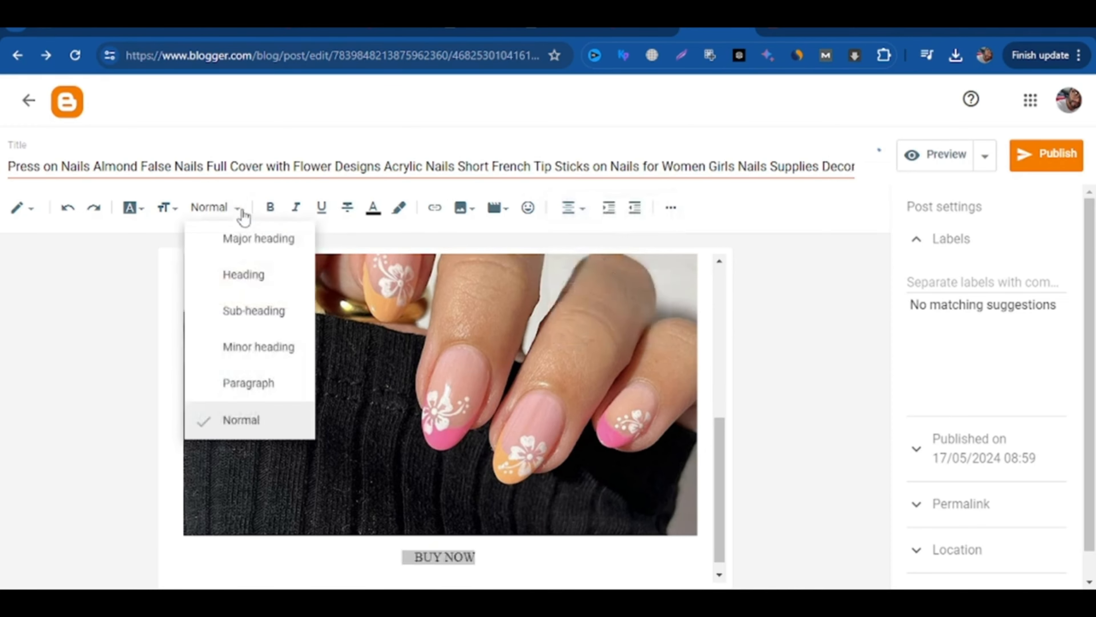
{"action": "left_click", "coordinate": [244, 278]}
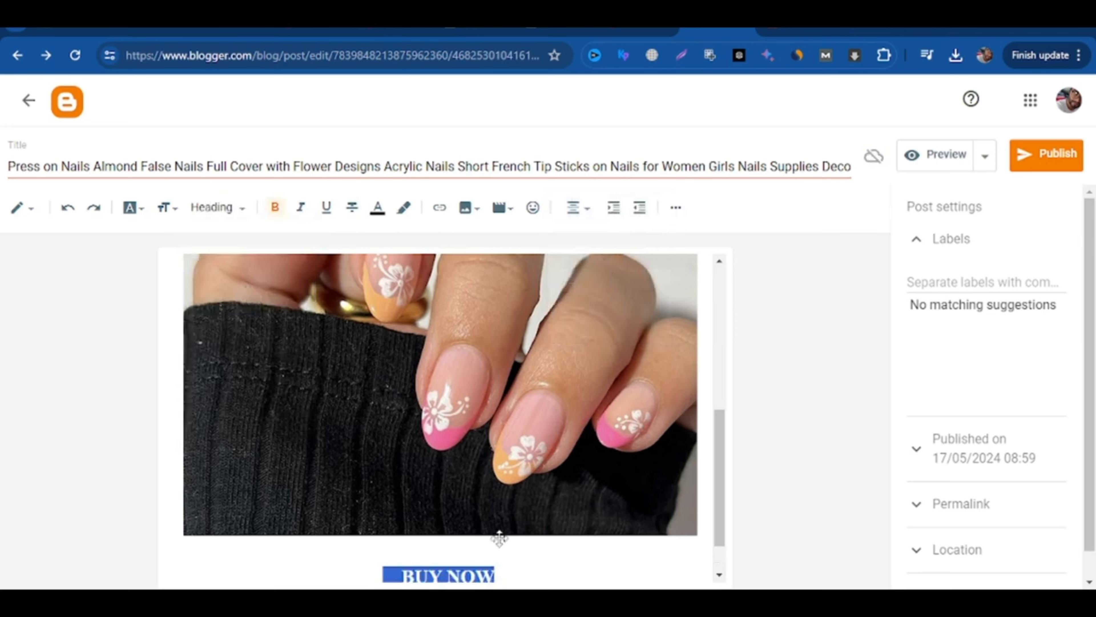
Step: Start a new left-aligned line below the "BUY NOW" heading
{"action": "left_click", "coordinate": [513, 562]}
{"action": "scroll", "coordinate": [536, 558], "scroll_direction": "down", "scroll_amount": 1}
{"action": "left_click", "coordinate": [538, 536]}
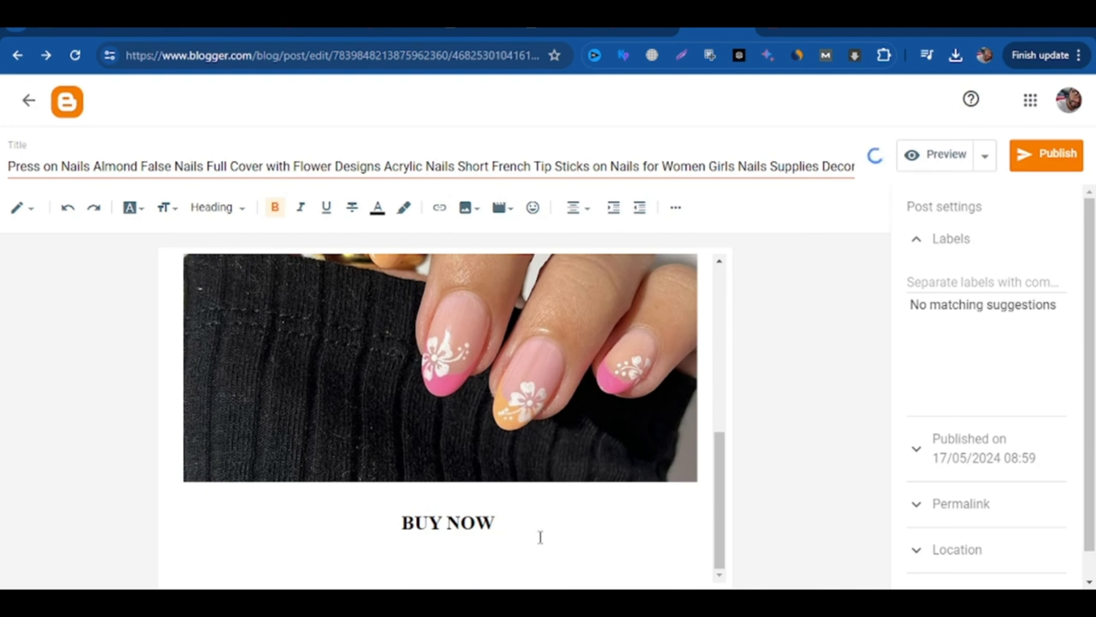
{"action": "key", "text": "Return"}
{"action": "left_click", "coordinate": [578, 209]}
{"action": "left_click", "coordinate": [619, 186]}
{"action": "scroll", "coordinate": [385, 428], "scroll_direction": "down", "scroll_amount": 1}
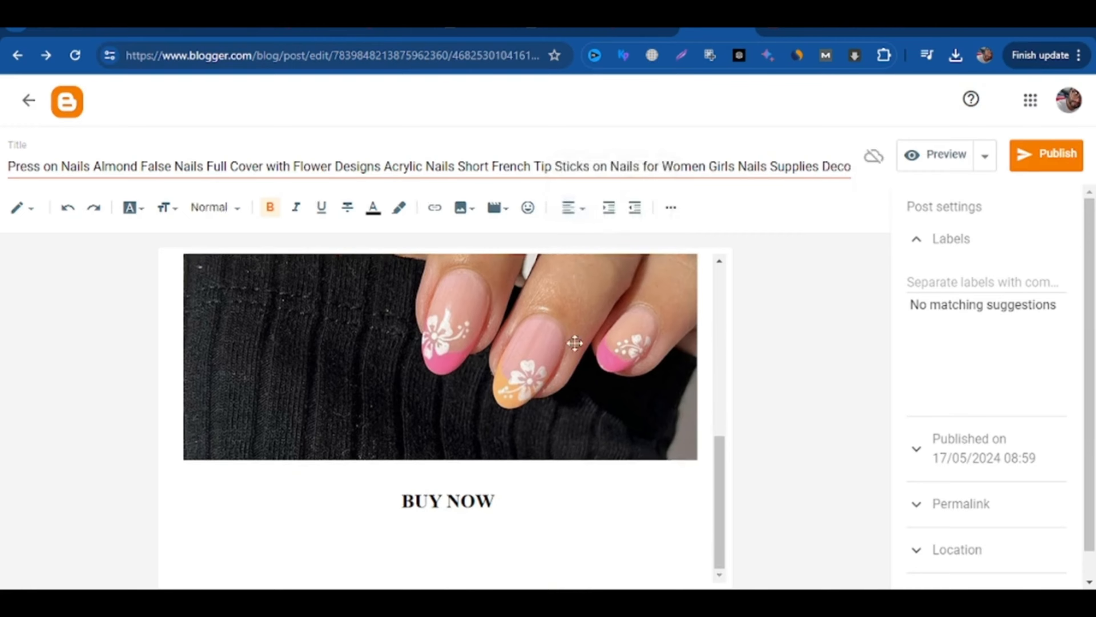
Step: Copy the "About this item" heading and bullet list from the Amazon product page and paste them below "BUY NOW" in the post
{"action": "key", "text": "ctrl+Tab"}
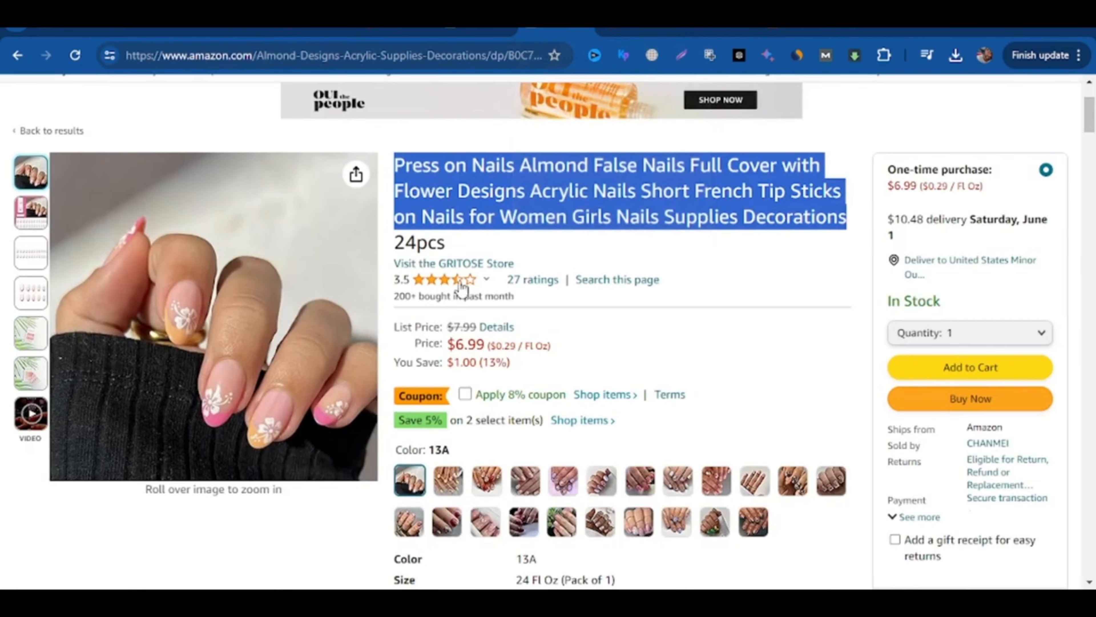
{"action": "scroll", "coordinate": [461, 285], "scroll_direction": "down", "scroll_amount": 6}
{"action": "scroll", "coordinate": [461, 280], "scroll_direction": "down", "scroll_amount": 3}
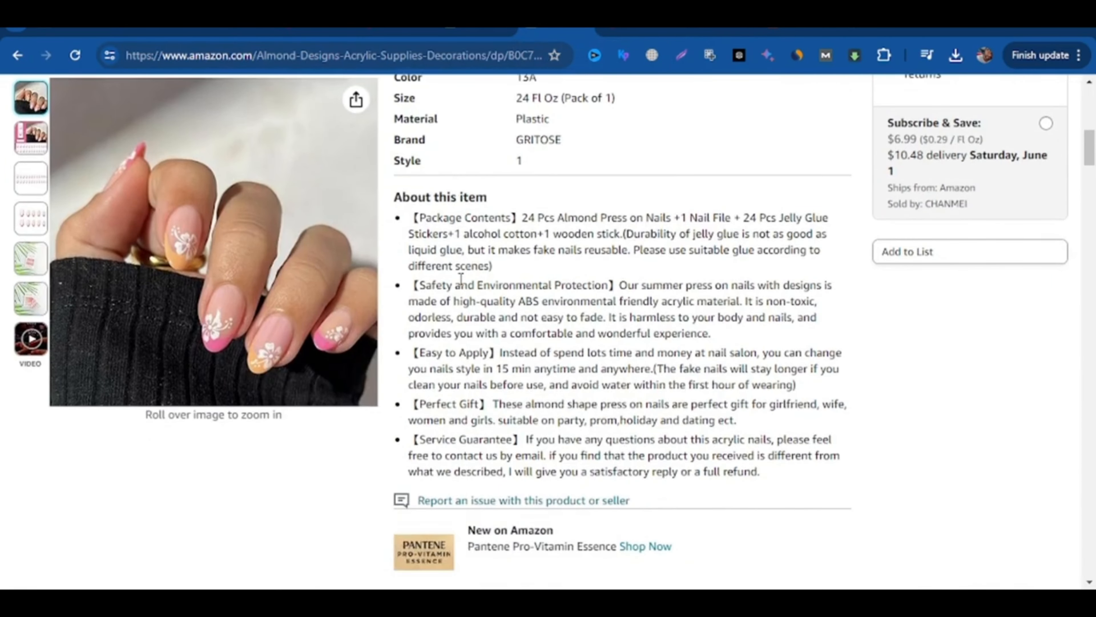
{"action": "scroll", "coordinate": [413, 151], "scroll_direction": "up", "scroll_amount": 3}
{"action": "left_click_drag", "start_coordinate": [396, 159], "coordinate": [569, 231]}
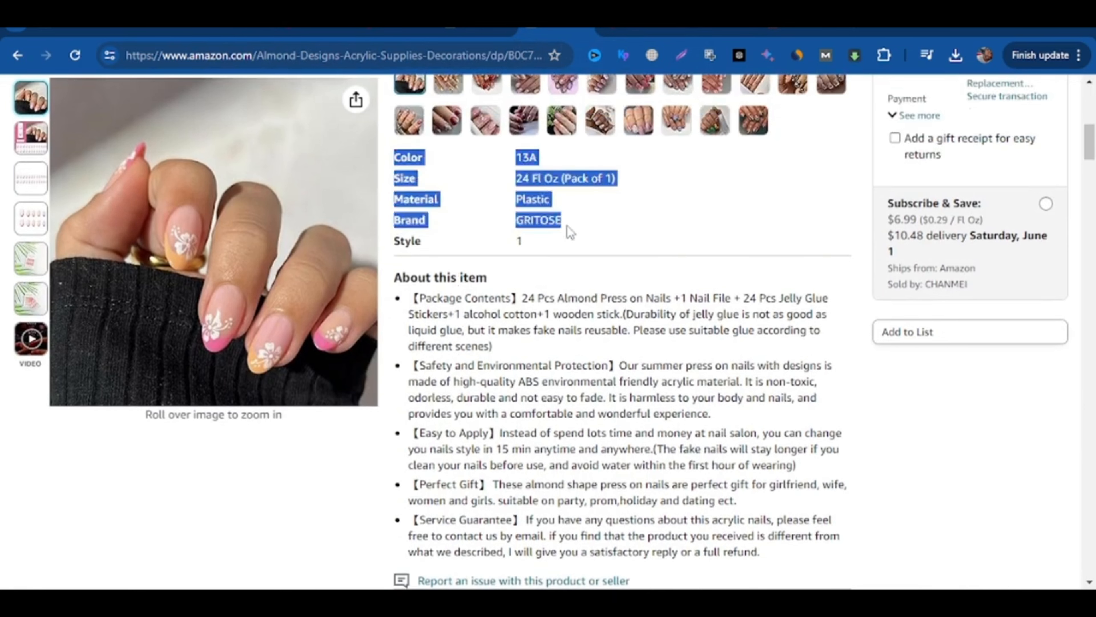
{"action": "left_click", "coordinate": [599, 242]}
{"action": "scroll", "coordinate": [404, 268], "scroll_direction": "down", "scroll_amount": 2}
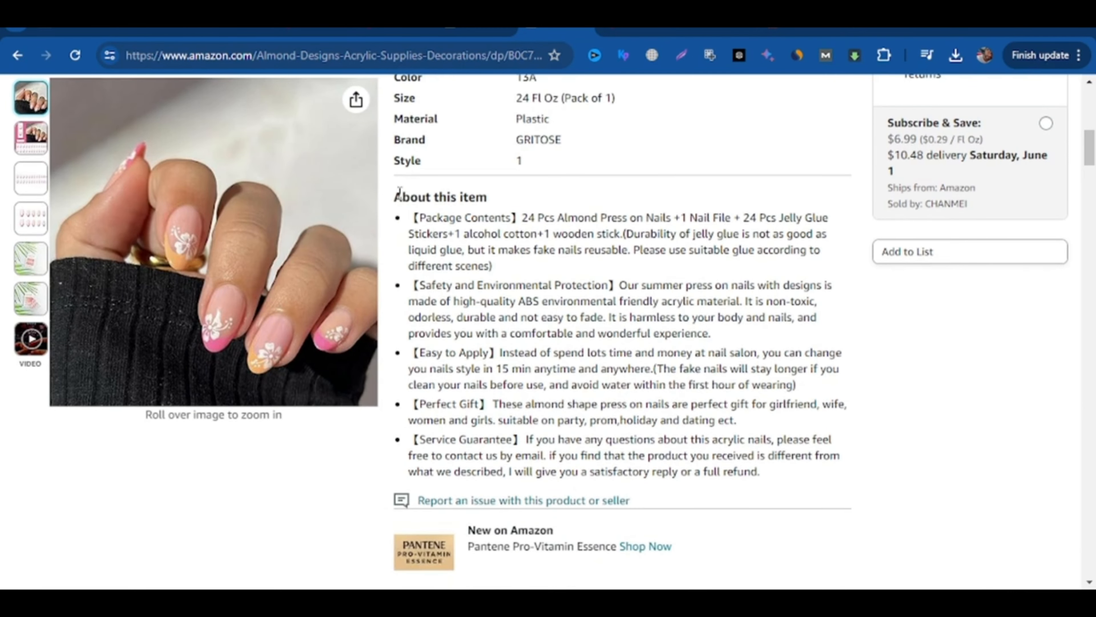
{"action": "left_click_drag", "start_coordinate": [394, 197], "coordinate": [799, 476]}
{"action": "key", "text": "ctrl+c"}
{"action": "left_click", "coordinate": [717, 21]}
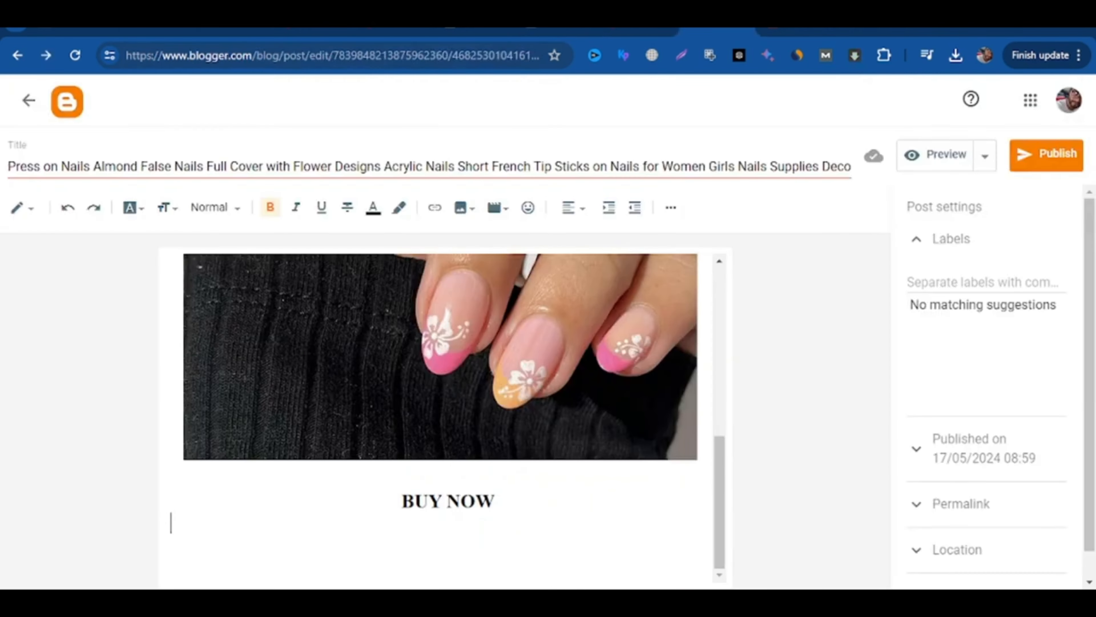
{"action": "key", "text": "ctrl+v"}
{"action": "scroll", "coordinate": [429, 438], "scroll_direction": "down", "scroll_amount": 1}
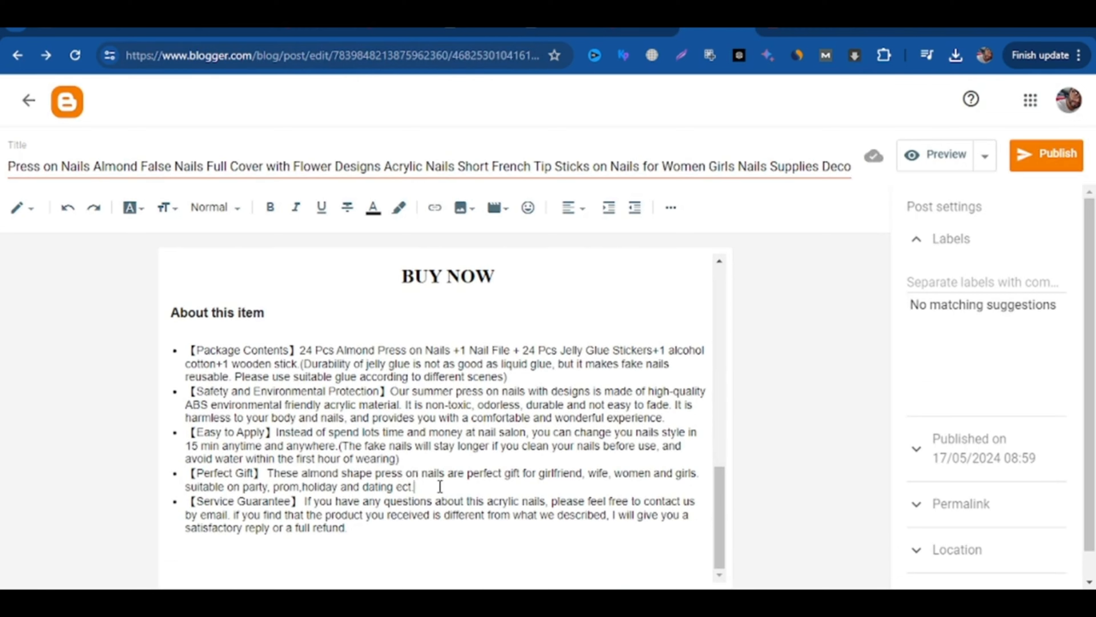
Step: Separate the five pasted product bullets with empty lines, using an unbulleted line break after the Package Contents bullet
{"action": "key", "text": "Return"}
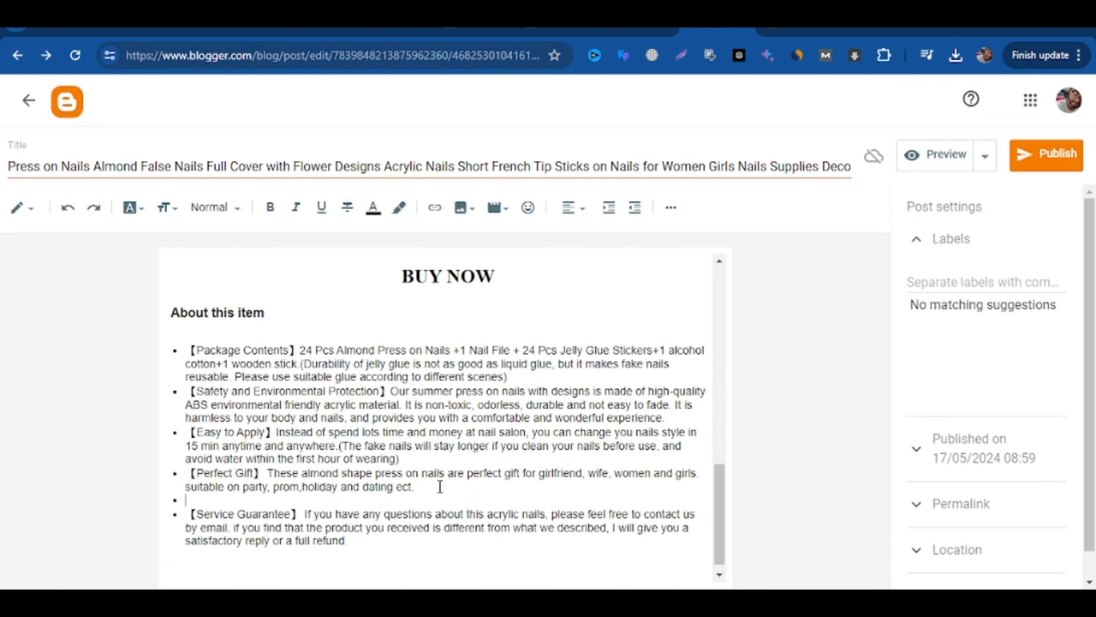
{"action": "left_click", "coordinate": [435, 458]}
{"action": "key", "text": "Return"}
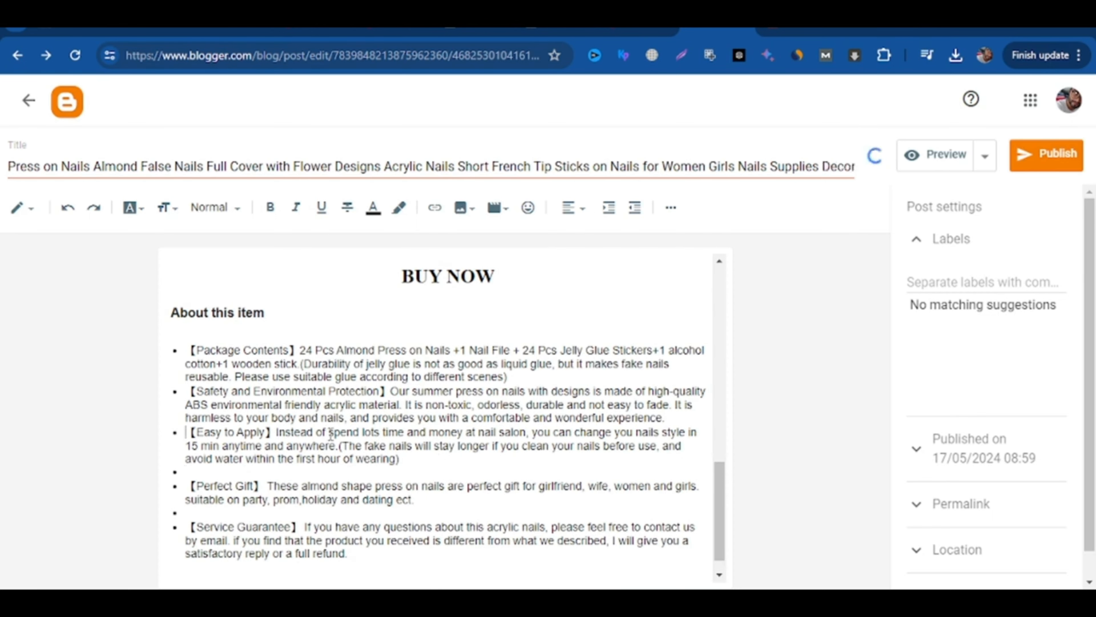
{"action": "left_click", "coordinate": [680, 415]}
{"action": "key", "text": "Return"}
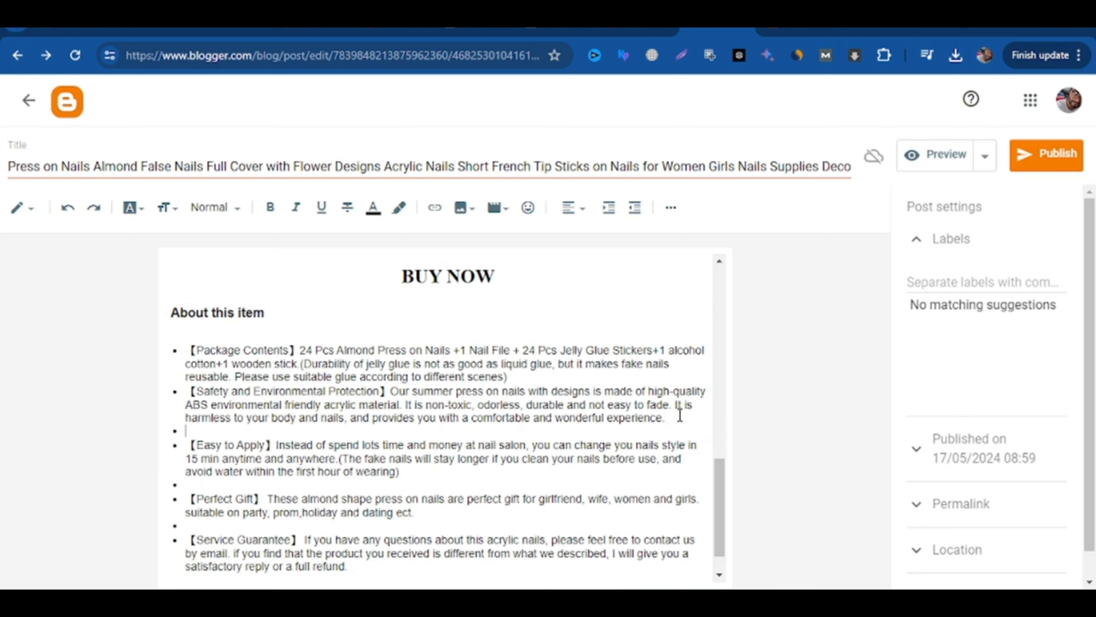
{"action": "left_click", "coordinate": [568, 376]}
{"action": "key", "text": "Return"}
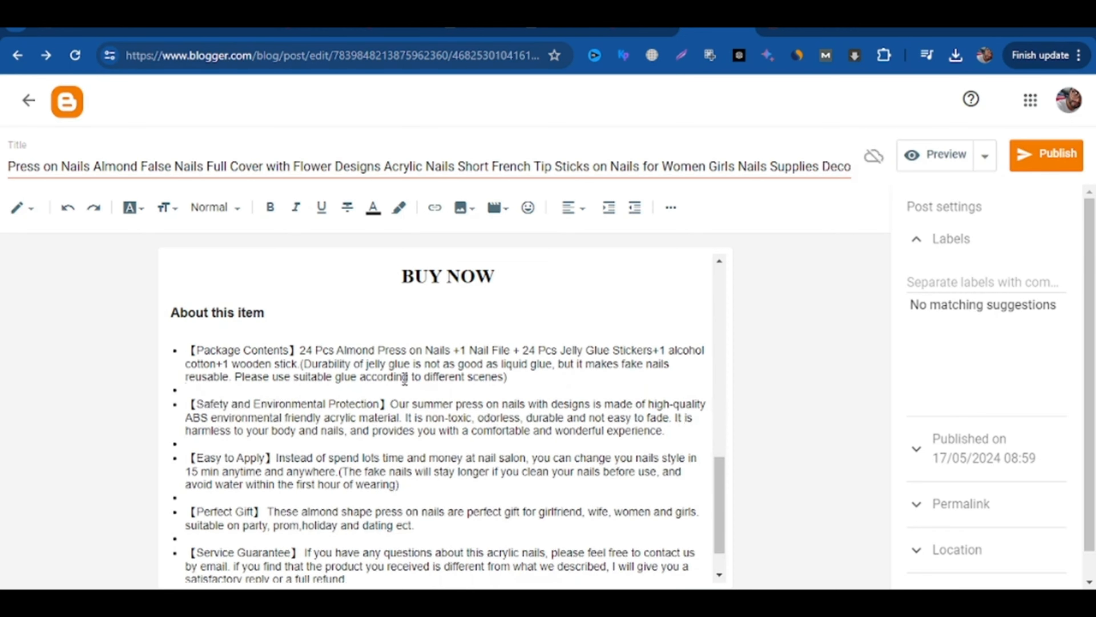
{"action": "key", "text": "BackSpace"}
{"action": "key", "text": "shift+Return"}
Step: Add a second "BUY NOW" line below the bullet list, centre-aligned, in Large size and bold
{"action": "scroll", "coordinate": [404, 378], "scroll_direction": "down", "scroll_amount": 1}
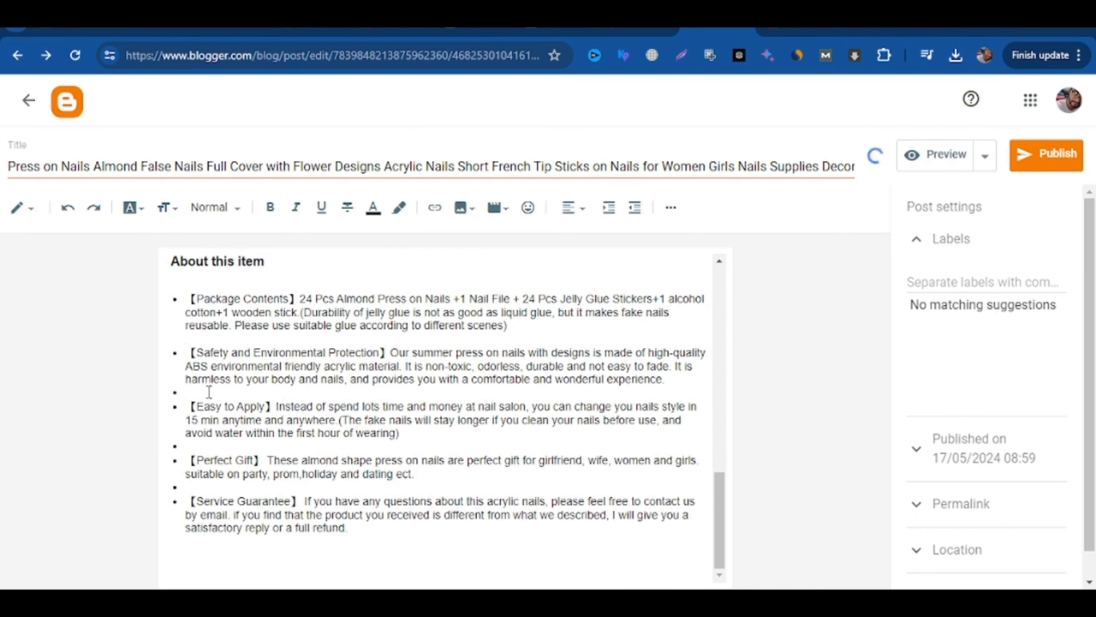
{"action": "left_click", "coordinate": [375, 544]}
{"action": "type", "text": "BUY NOW"}
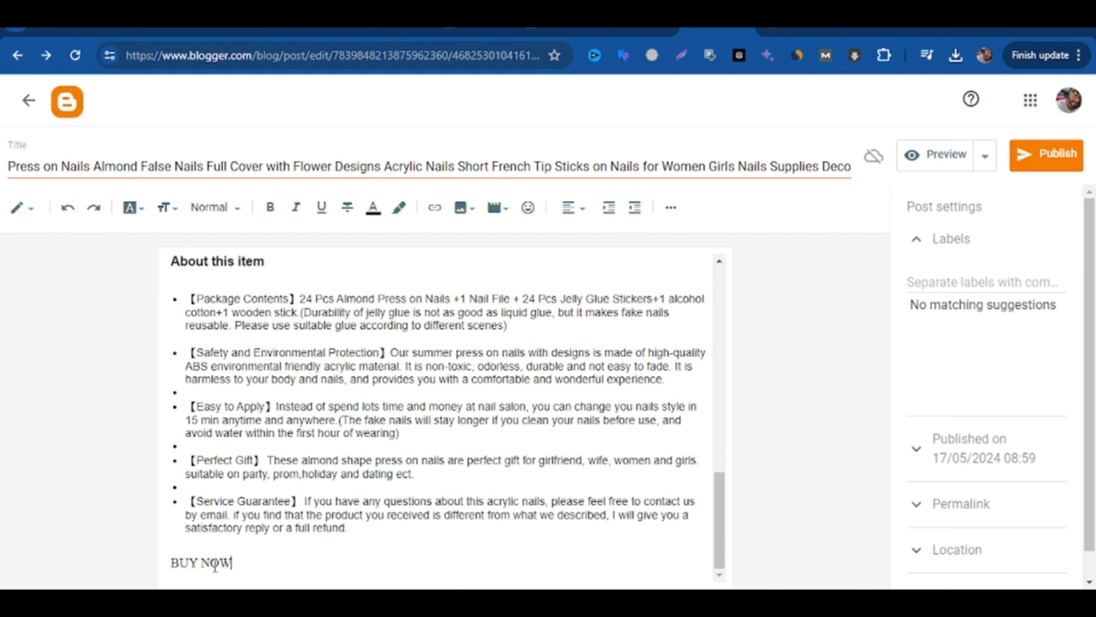
{"action": "left_click_drag", "start_coordinate": [243, 567], "coordinate": [172, 569]}
{"action": "left_click", "coordinate": [578, 215]}
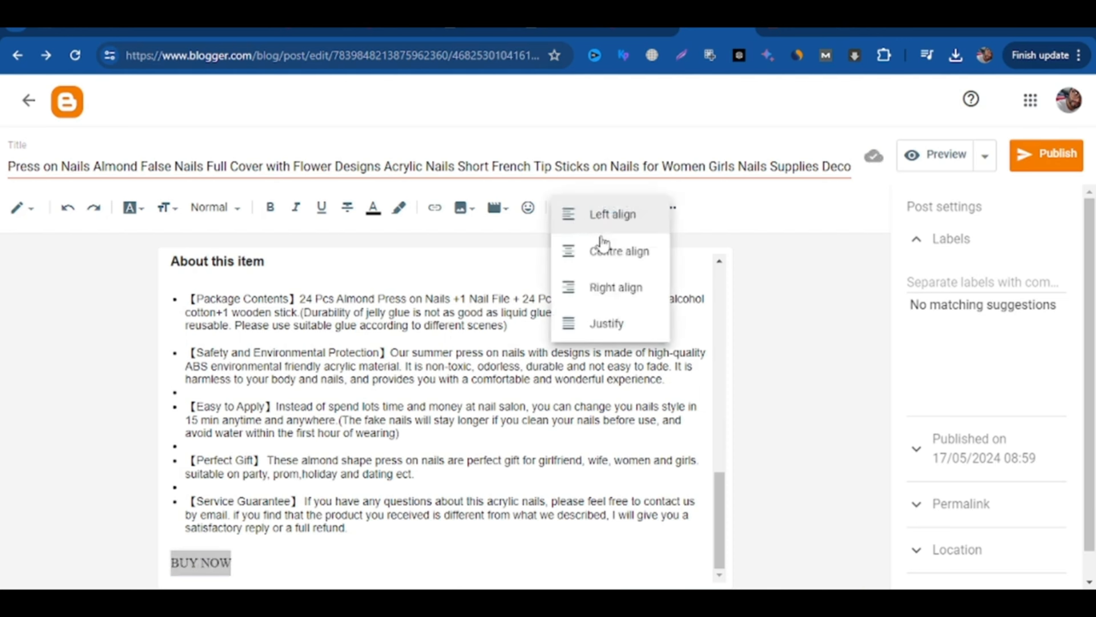
{"action": "left_click", "coordinate": [604, 249]}
{"action": "left_click", "coordinate": [164, 212]}
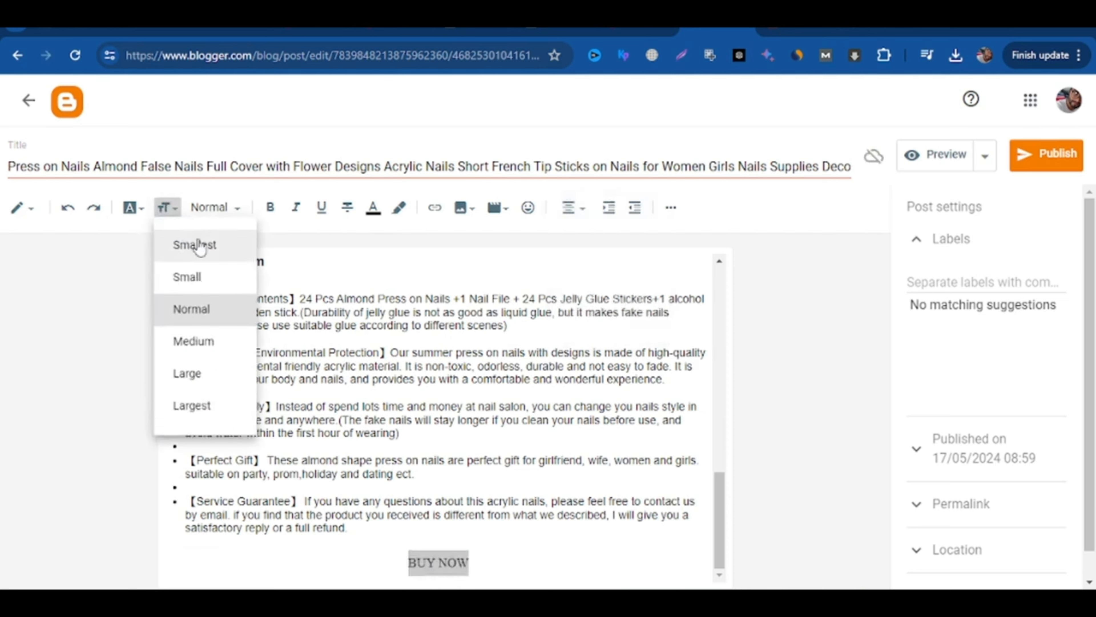
{"action": "left_click", "coordinate": [189, 377]}
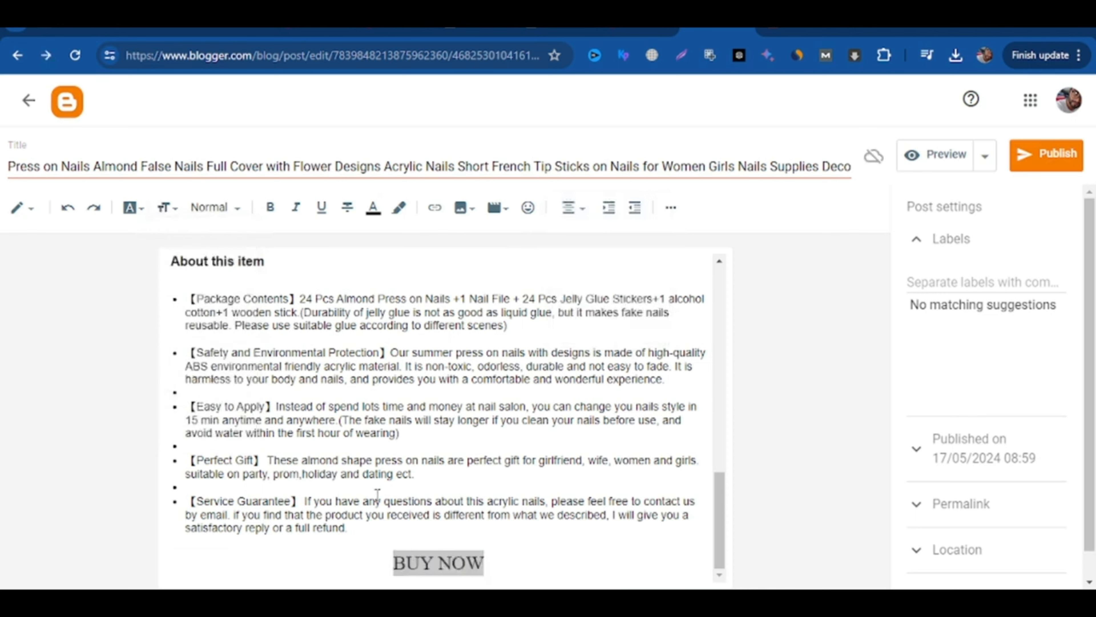
{"action": "left_click", "coordinate": [270, 207]}
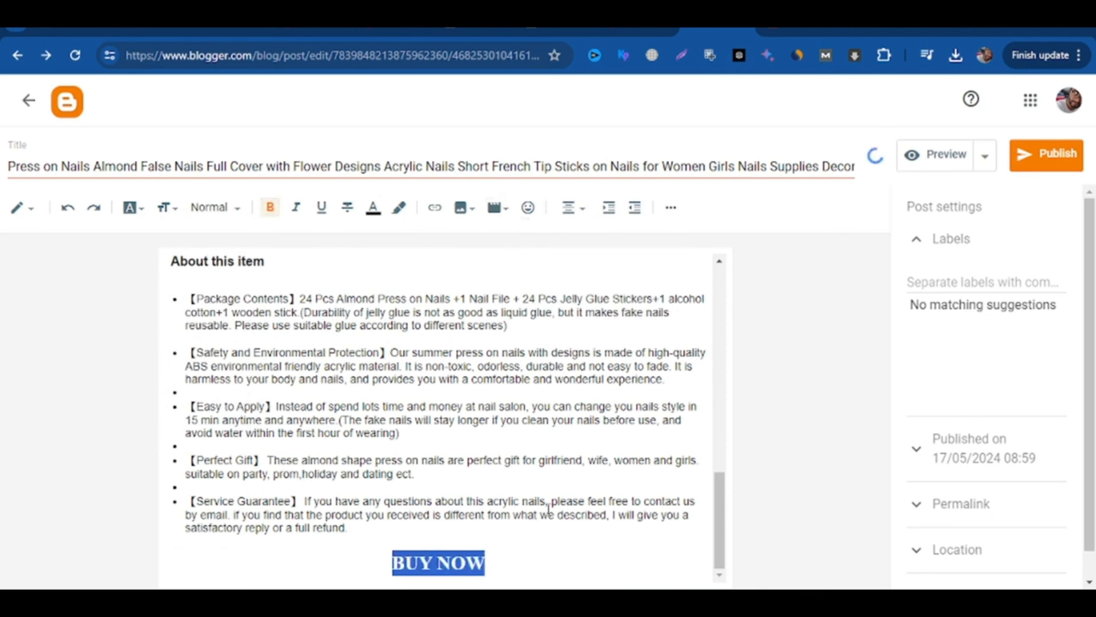
Step: Start a new line below the lower "BUY NOW" with the word "GET"
{"action": "left_click", "coordinate": [540, 561]}
{"action": "key", "text": "Return"}
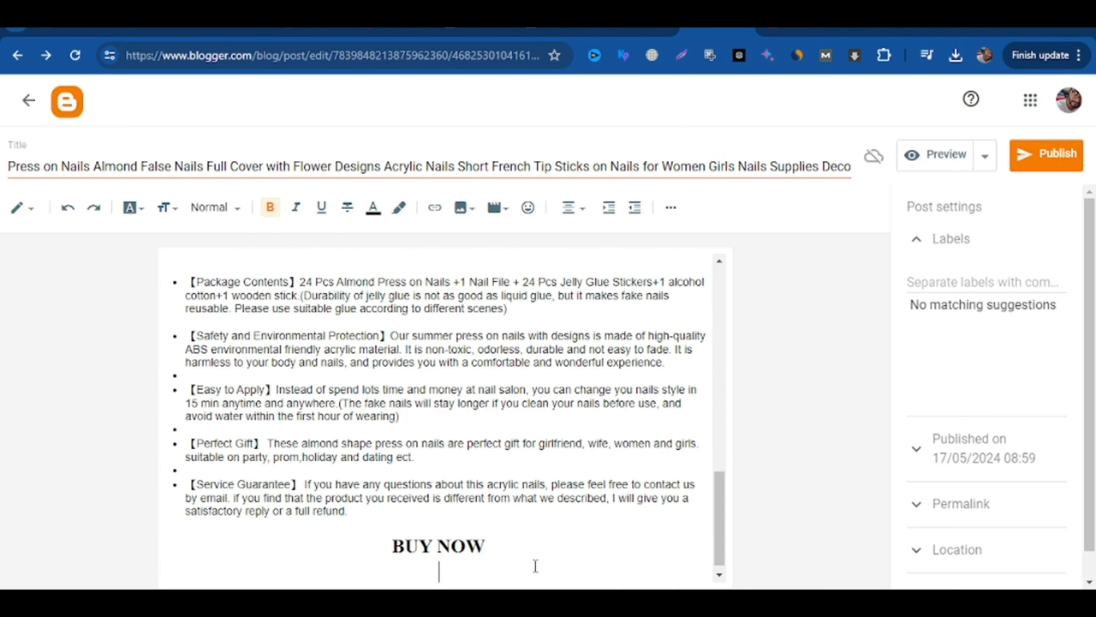
{"action": "type", "text": "GET T"}
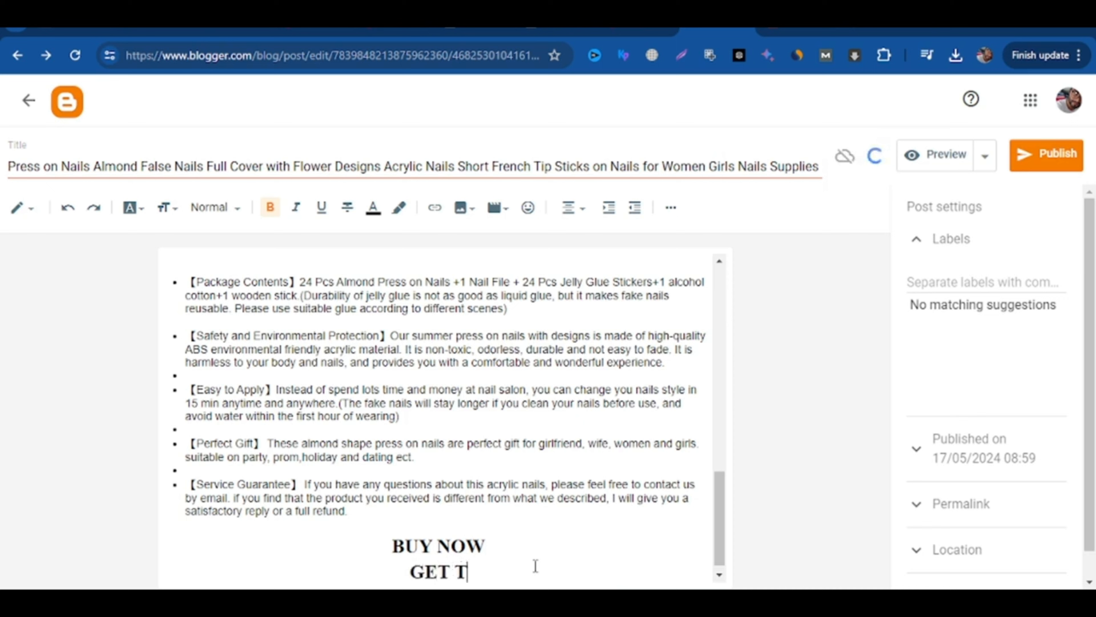
{"action": "type", "text": "HIS PRODUCT"}
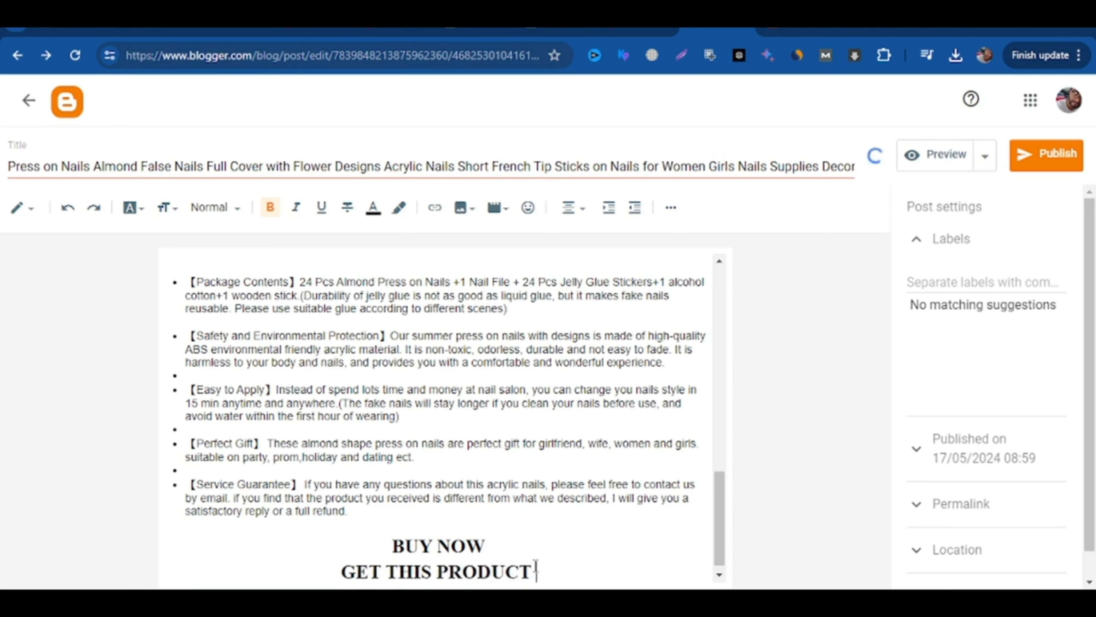
{"action": "key", "text": "BackSpace"}
{"action": "key", "text": "BackSpace"}
{"action": "key", "text": "BackSpace"}
{"action": "key", "text": "BackSpace"}
{"action": "key", "text": "BackSpace"}
{"action": "key", "text": "BackSpace"}
{"action": "key", "text": "BackSpace"}
{"action": "key", "text": "BackSpace"}
{"action": "key", "text": "BackSpace"}
{"action": "key", "text": "BackSpace"}
{"action": "key", "text": "BackSpace"}
{"action": "key", "text": "BackSpace"}
{"action": "key", "text": "BackSpace"}
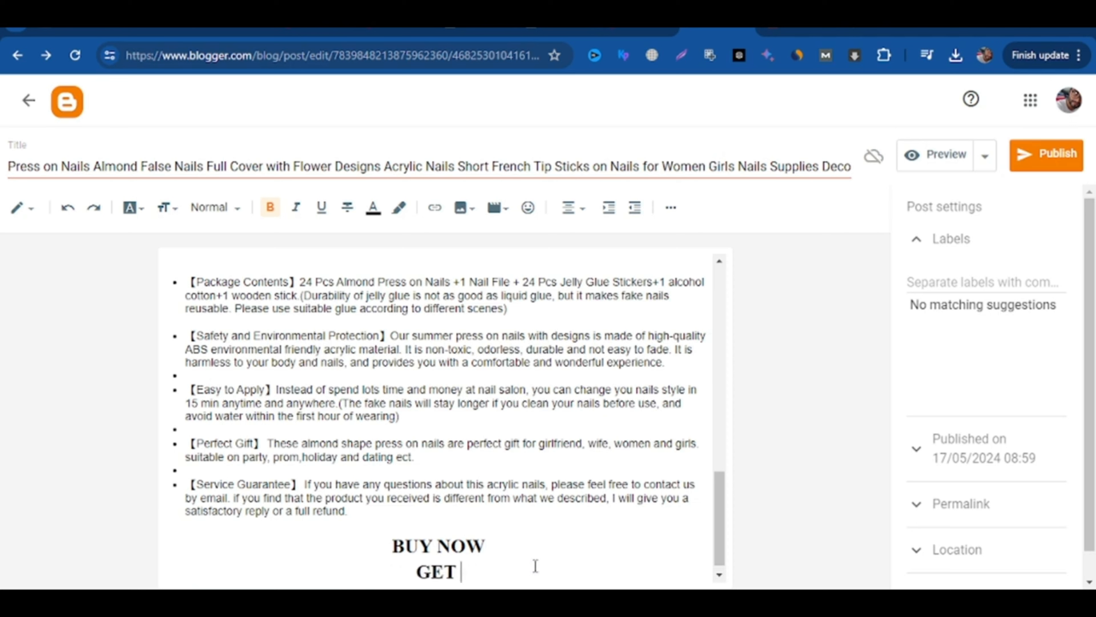
Step: Complete the line below the lower "BUY NOW" so it reads "GET 50% OFF"
{"action": "type", "text": "50"}
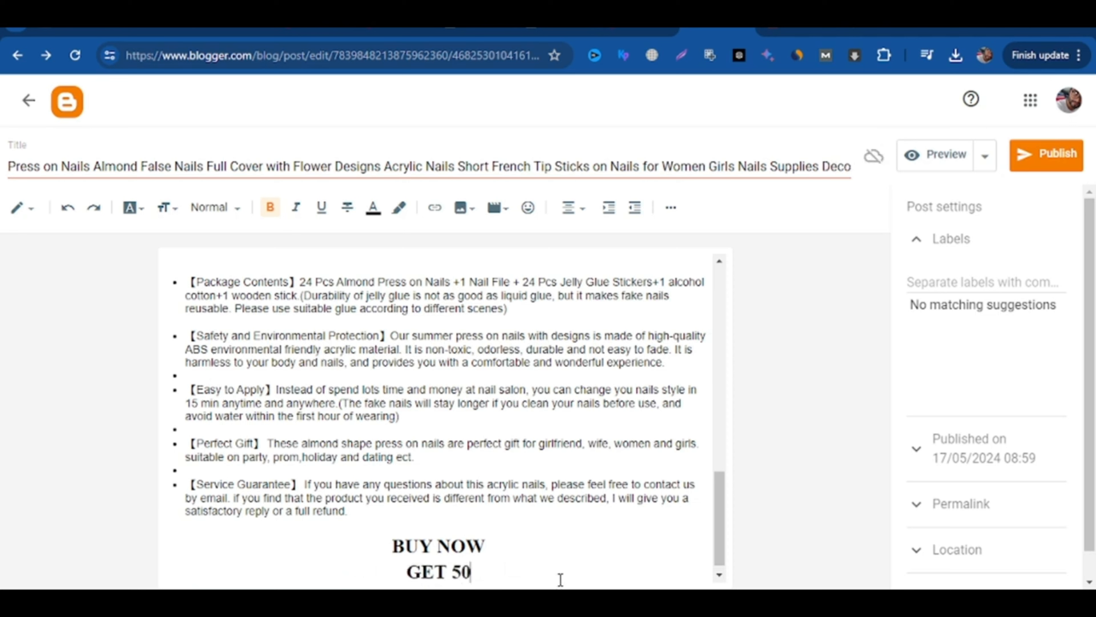
{"action": "type", "text": "% off"}
{"action": "key", "text": "BackSpace"}
{"action": "key", "text": "BackSpace"}
{"action": "key", "text": "BackSpace"}
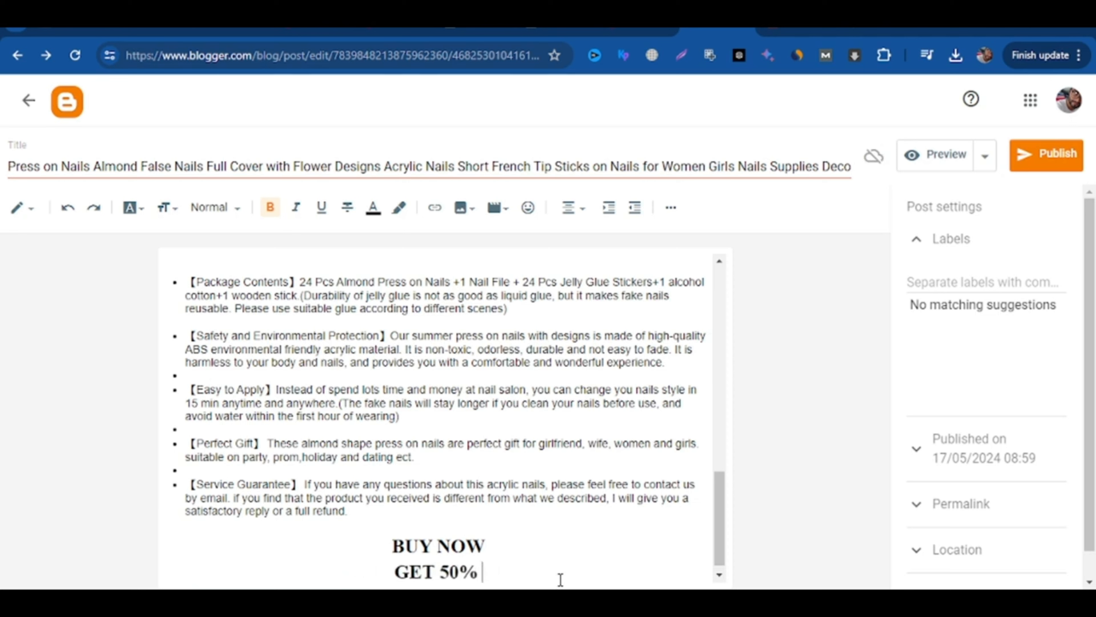
{"action": "type", "text": "OFF"}
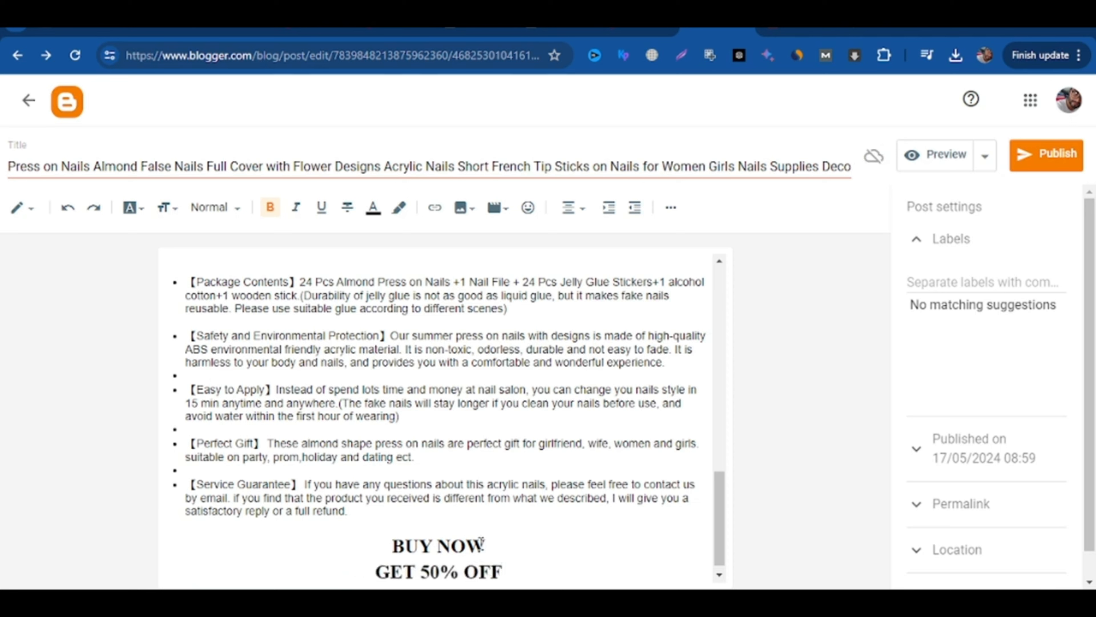
{"action": "left_click", "coordinate": [486, 545]}
{"action": "key", "text": "ctrl+z"}
{"action": "key", "text": "ctrl+y"}
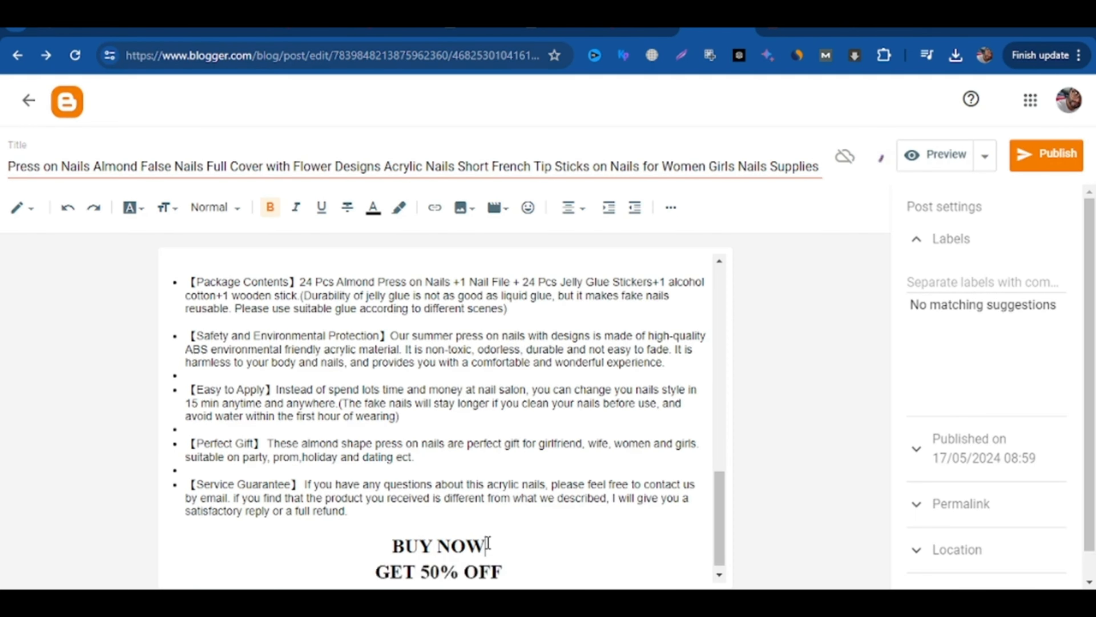
Step: Insert an empty line between the heading and the product image in the post body
{"action": "scroll", "coordinate": [499, 412], "scroll_direction": "up", "scroll_amount": 15}
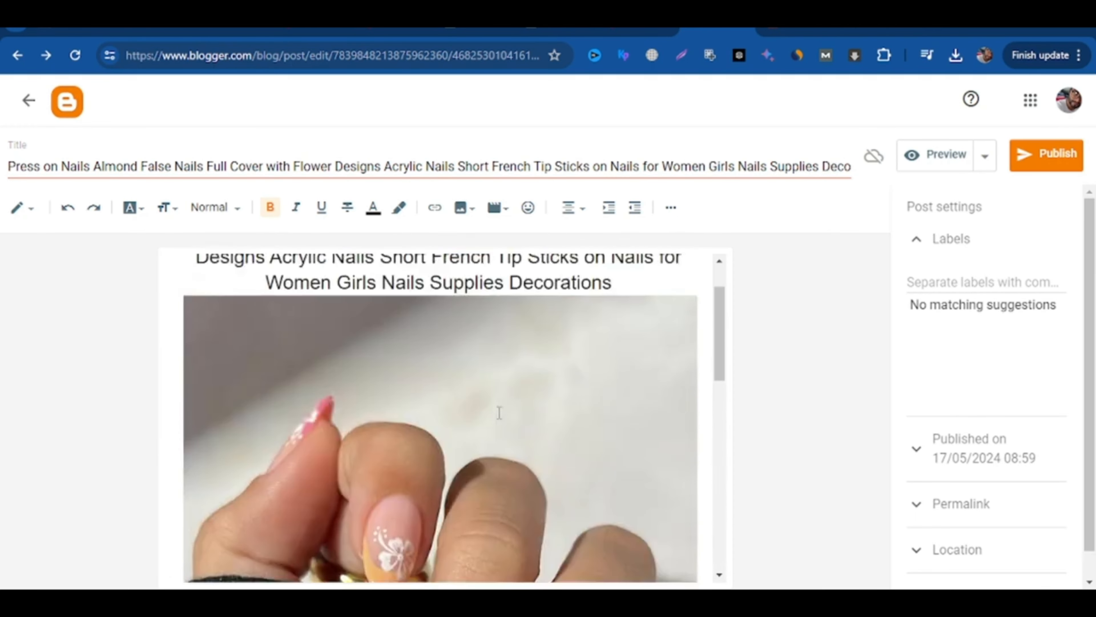
{"action": "left_click", "coordinate": [660, 353]}
{"action": "key", "text": "Return"}
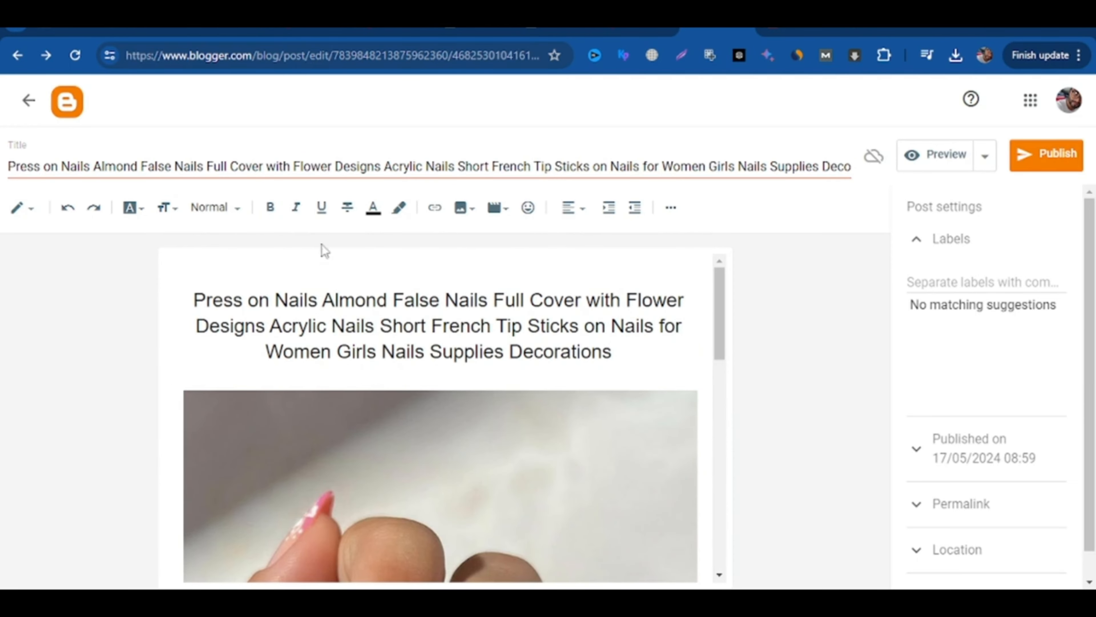
Step: Preview the post and look through it down to the lower "BUY NOW" and "GET 50% OFF" lines
{"action": "left_click", "coordinate": [921, 164]}
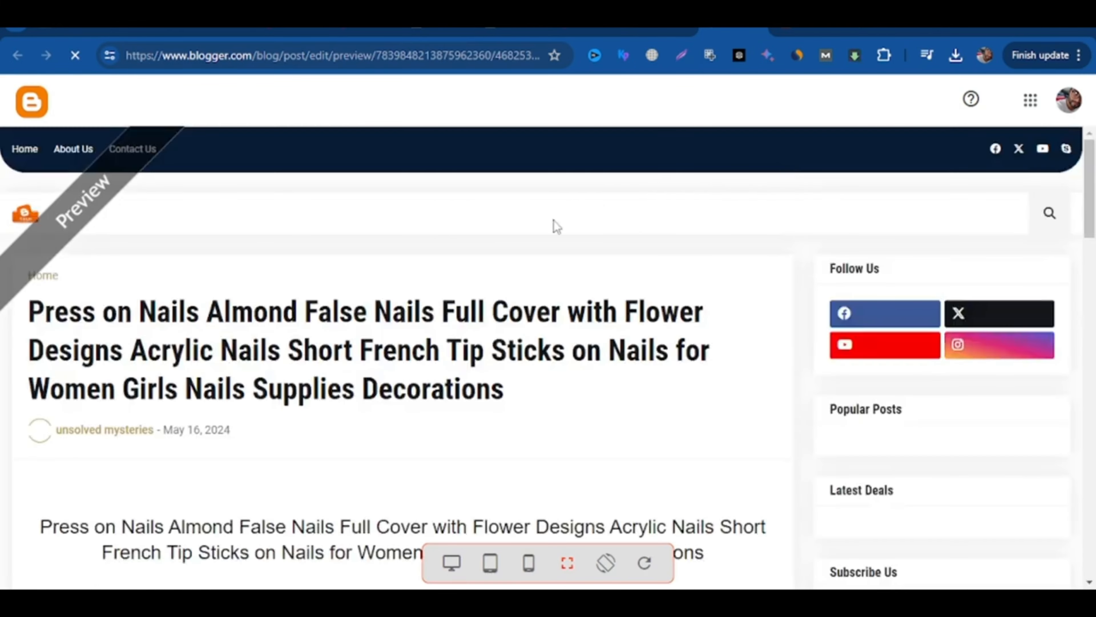
{"action": "scroll", "coordinate": [557, 226], "scroll_direction": "down", "scroll_amount": 3}
{"action": "scroll", "coordinate": [554, 220], "scroll_direction": "down", "scroll_amount": 10}
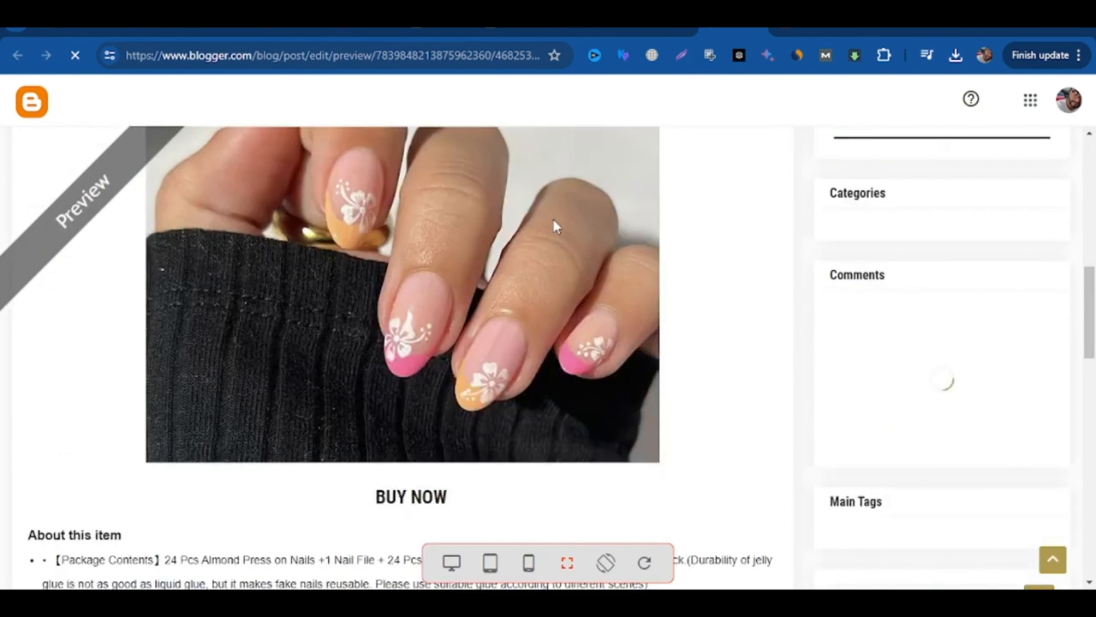
{"action": "scroll", "coordinate": [554, 220], "scroll_direction": "down", "scroll_amount": 5}
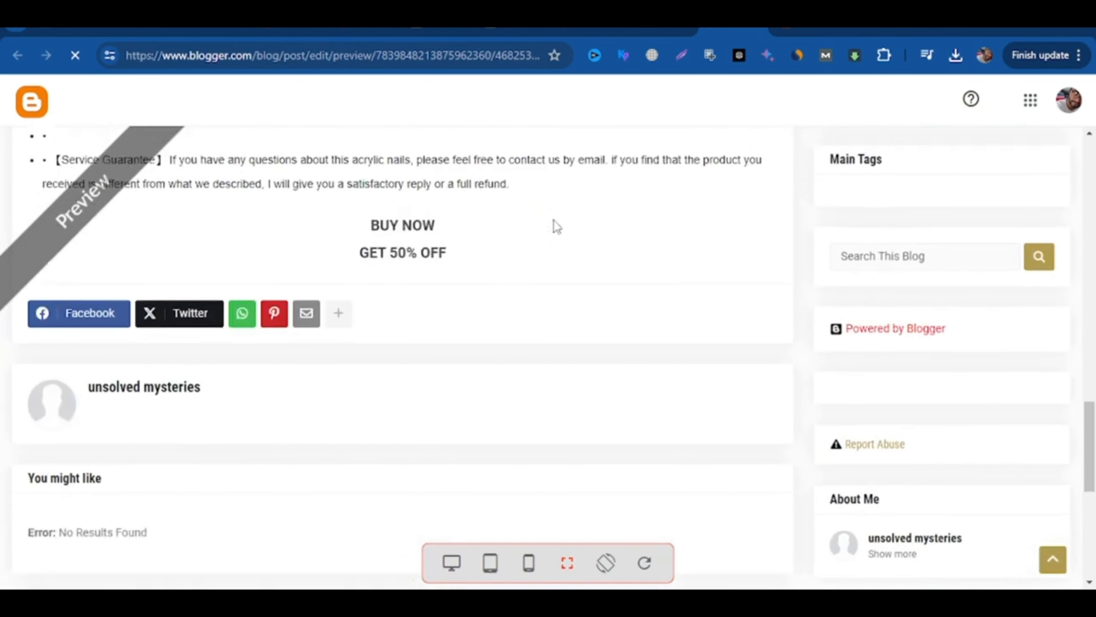
{"action": "scroll", "coordinate": [554, 220], "scroll_direction": "up", "scroll_amount": 3}
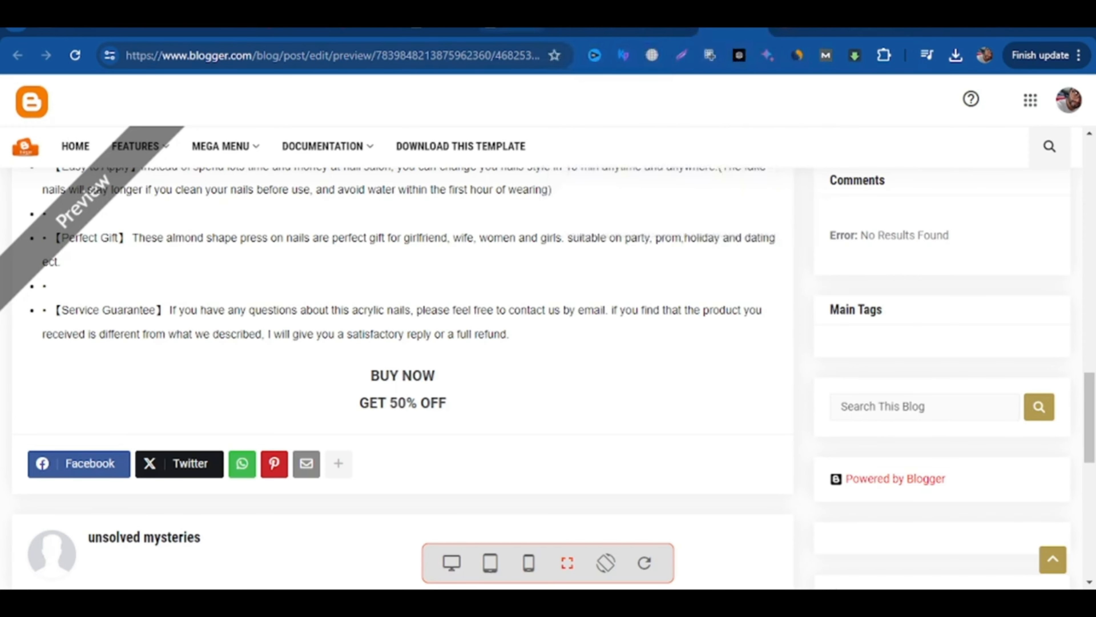
Step: Switch to the Amazon page of the press-on nails and look over the product details
{"action": "left_click", "coordinate": [511, 28]}
{"action": "left_click", "coordinate": [741, 149]}
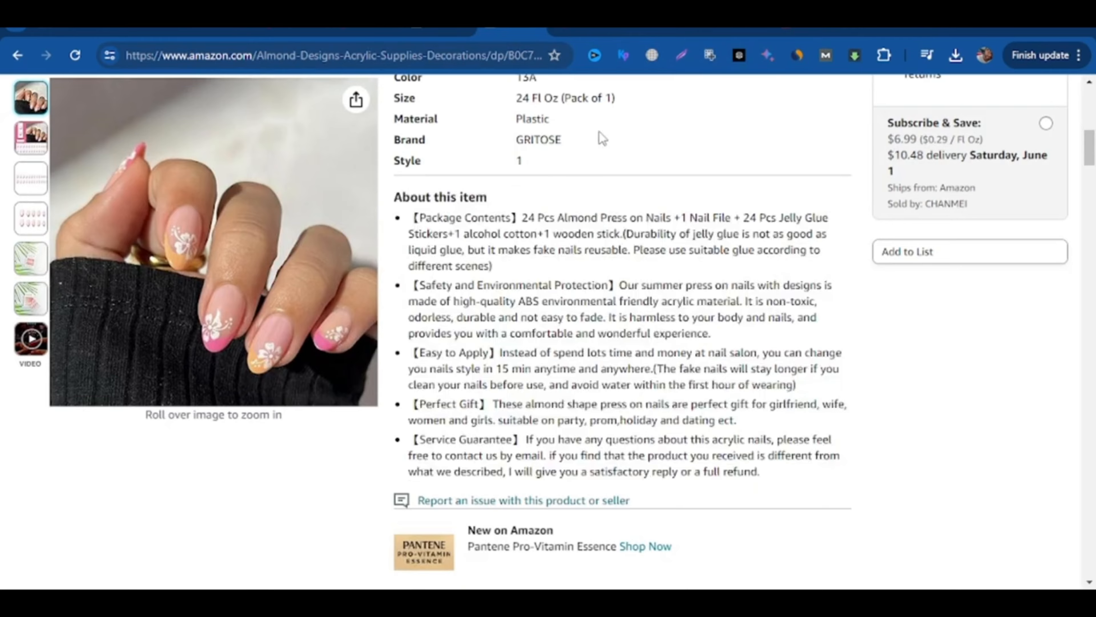
{"action": "scroll", "coordinate": [600, 132], "scroll_direction": "up", "scroll_amount": 10}
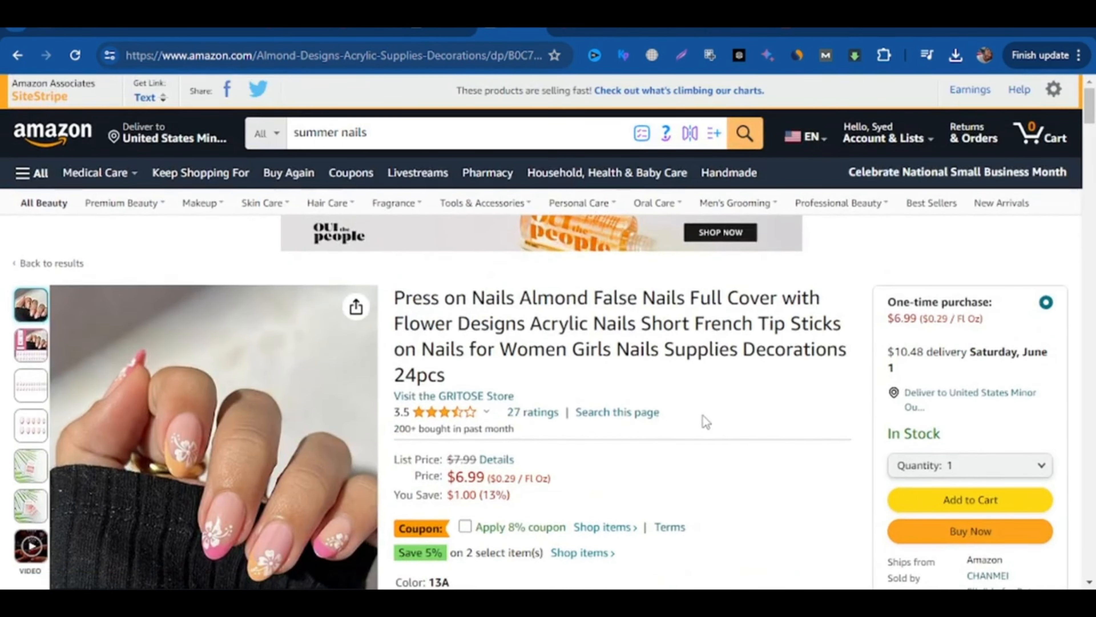
{"action": "scroll", "coordinate": [626, 447], "scroll_direction": "down", "scroll_amount": 3}
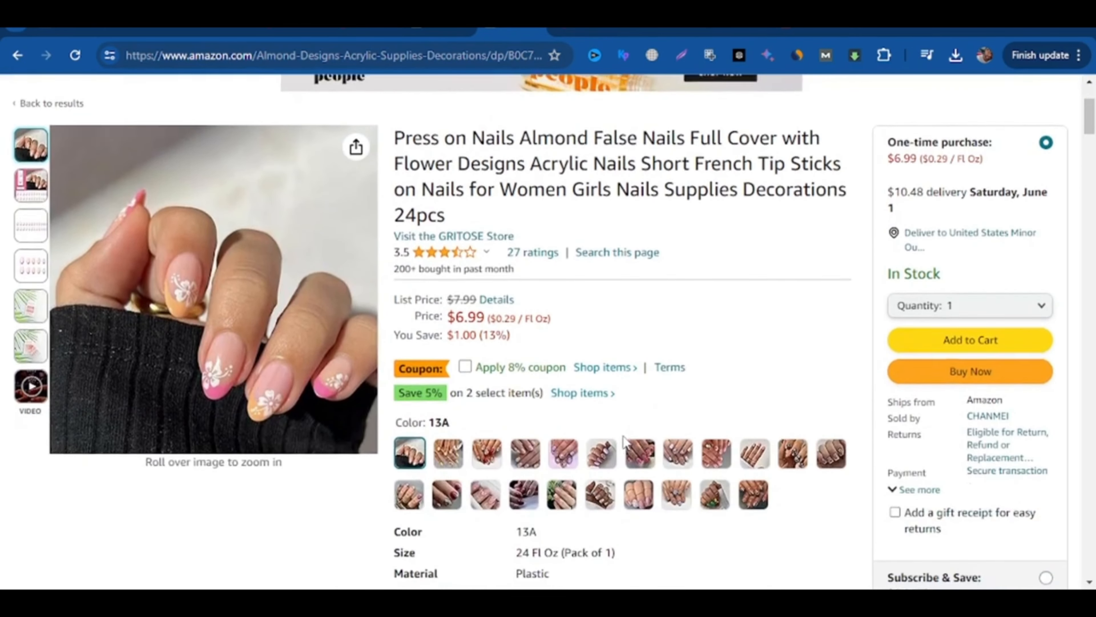
{"action": "scroll", "coordinate": [625, 447], "scroll_direction": "up", "scroll_amount": 3}
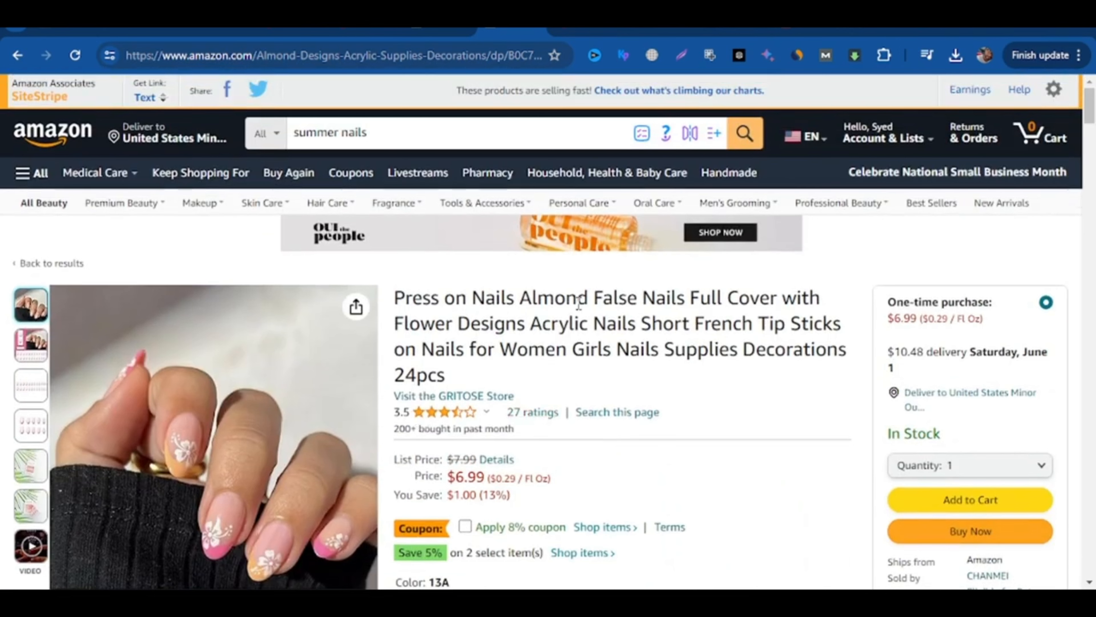
Step: Look at the Amazon Associates home page and return to the press-on nails product page
{"action": "left_click", "coordinate": [451, 29]}
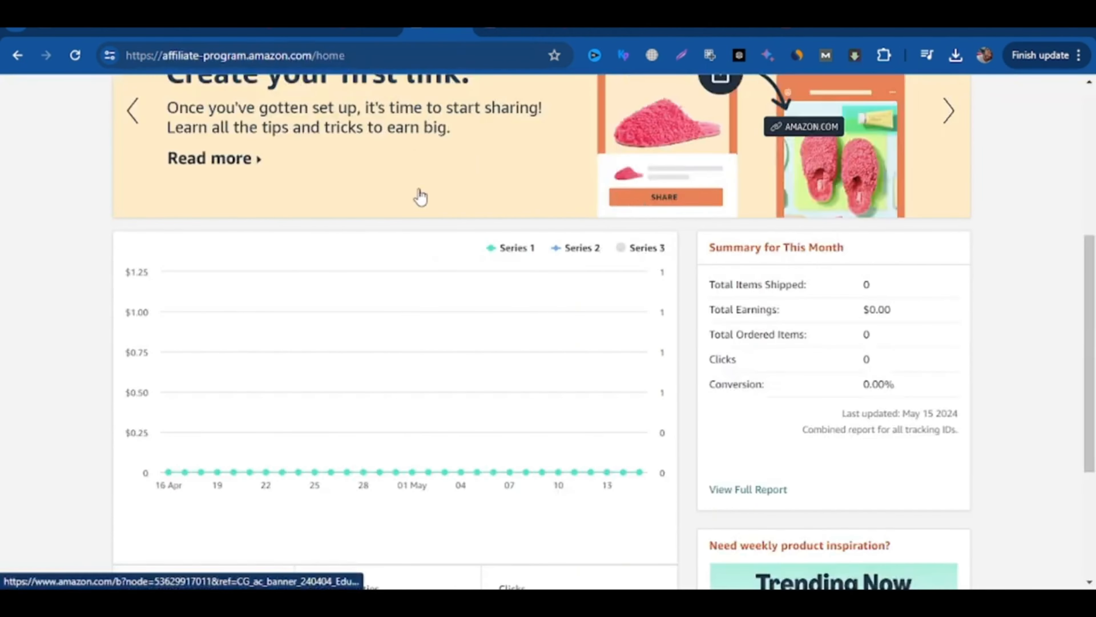
{"action": "scroll", "coordinate": [643, 328], "scroll_direction": "up", "scroll_amount": 3}
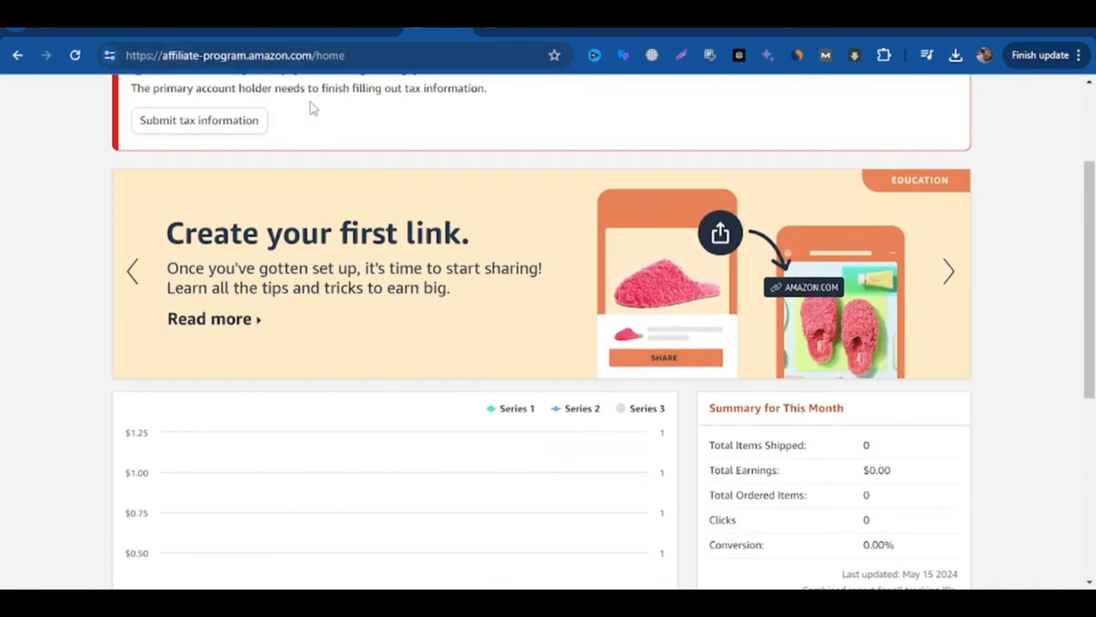
{"action": "left_click", "coordinate": [523, 34]}
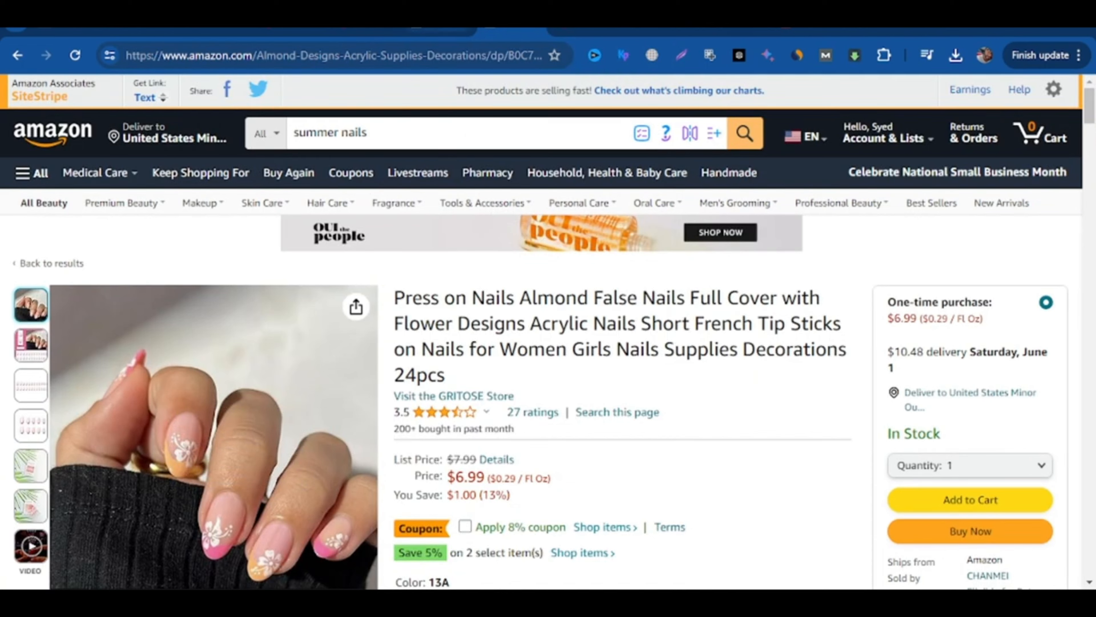
{"action": "key", "text": "ctrl+shift+Tab"}
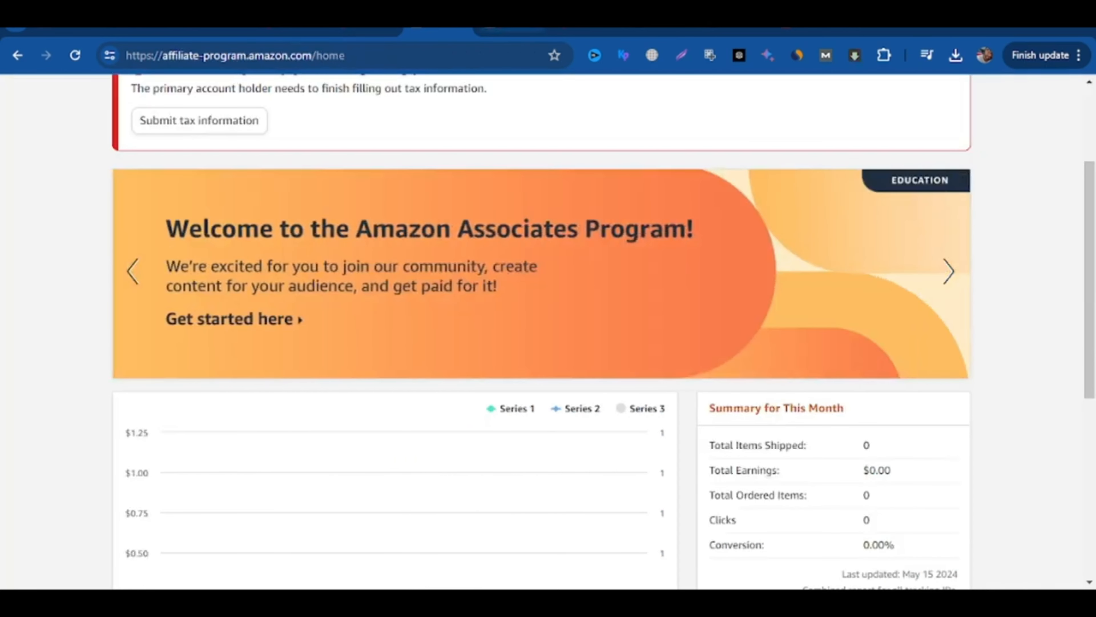
{"action": "key", "text": "ctrl+Tab"}
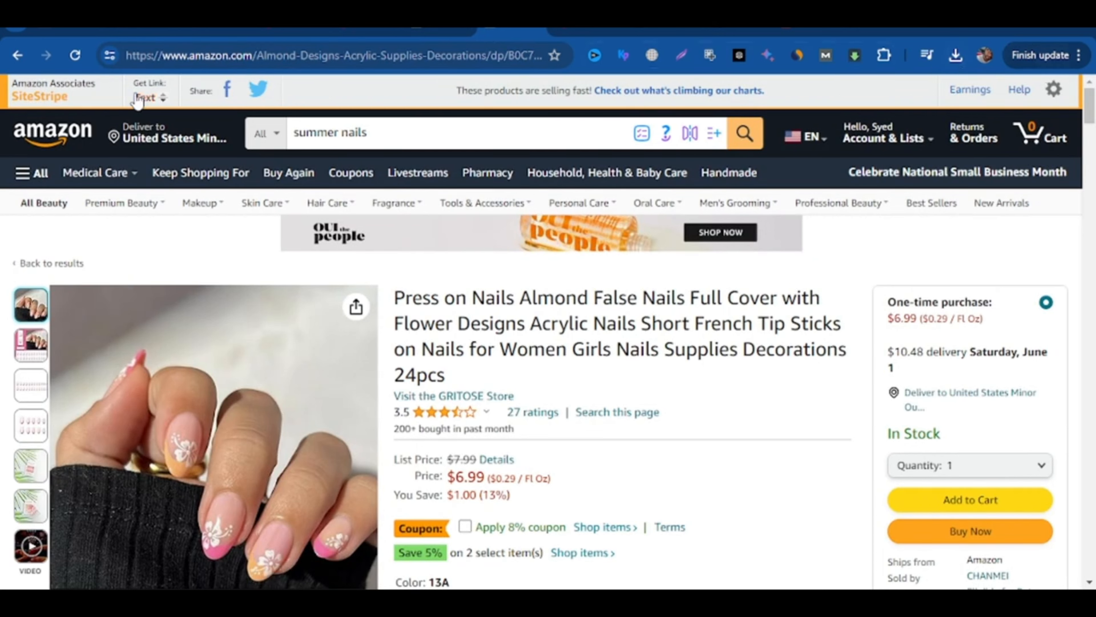
Step: Generate the short affiliate text link for the press-on nails with SiteStripe and copy it
{"action": "left_click", "coordinate": [152, 99]}
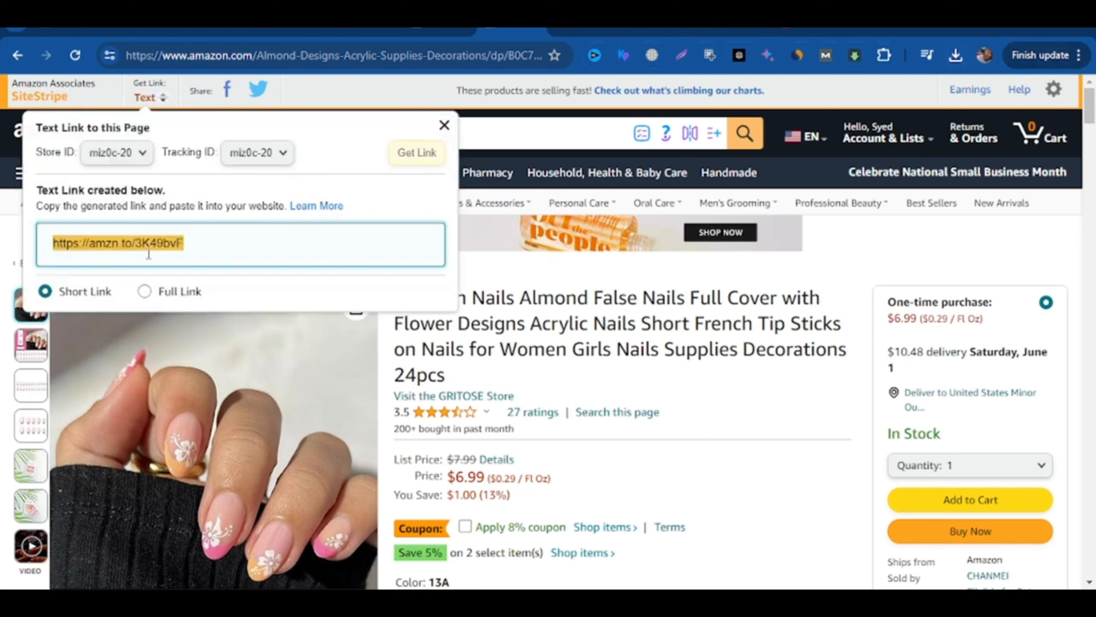
{"action": "left_click", "coordinate": [191, 245]}
{"action": "left_click_drag", "start_coordinate": [191, 245], "coordinate": [48, 244]}
{"action": "key", "text": "ctrl+c"}
{"action": "key", "text": "ctrl+Tab"}
{"action": "scroll", "coordinate": [362, 360], "scroll_direction": "down", "scroll_amount": 10}
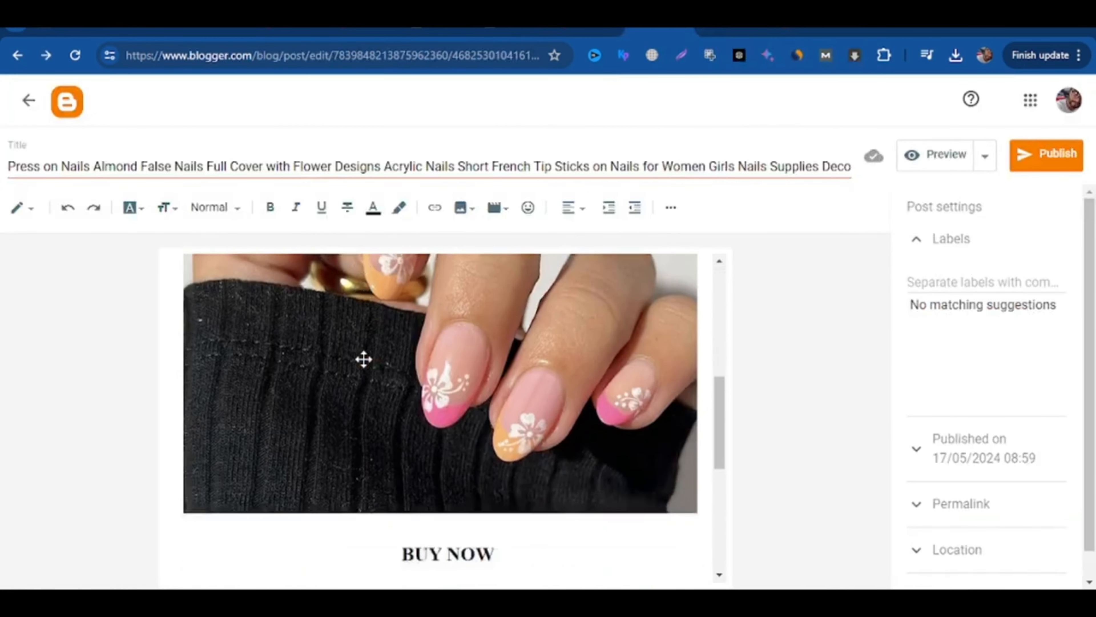
{"action": "left_click", "coordinate": [461, 298]}
{"action": "left_click_drag", "start_coordinate": [498, 302], "coordinate": [399, 302]}
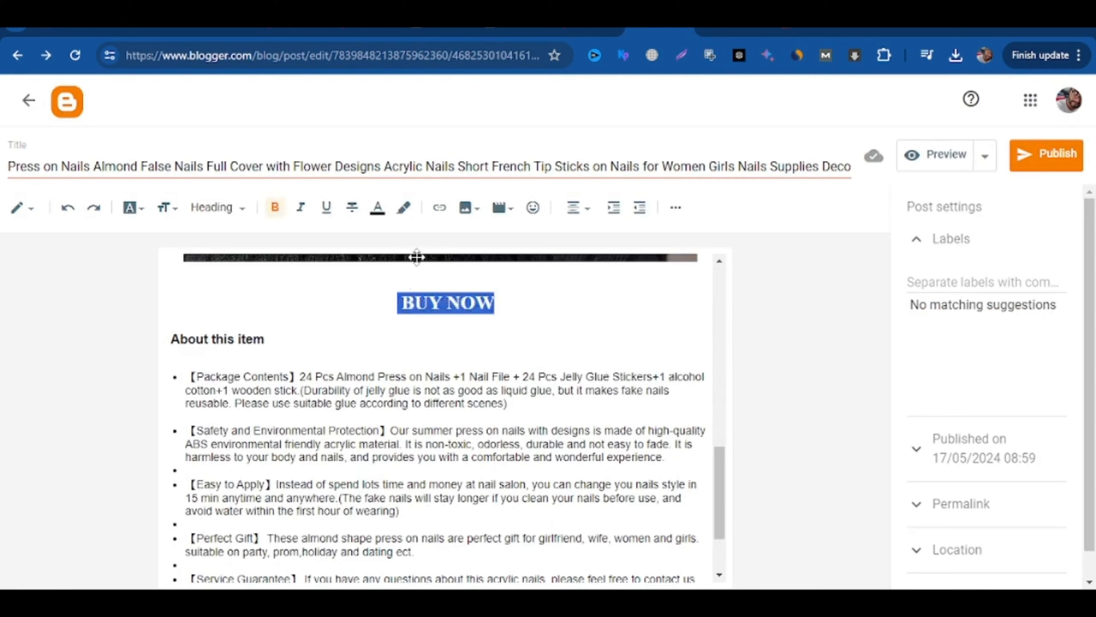
{"action": "left_click", "coordinate": [439, 209]}
{"action": "left_click", "coordinate": [487, 319]}
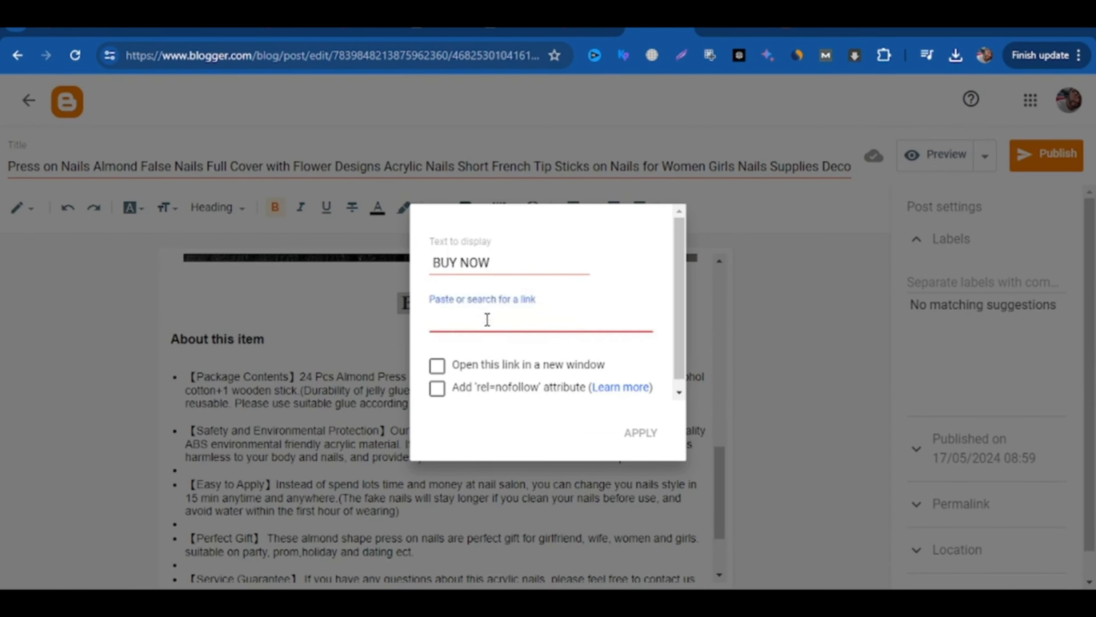
{"action": "key", "text": "ctrl+v"}
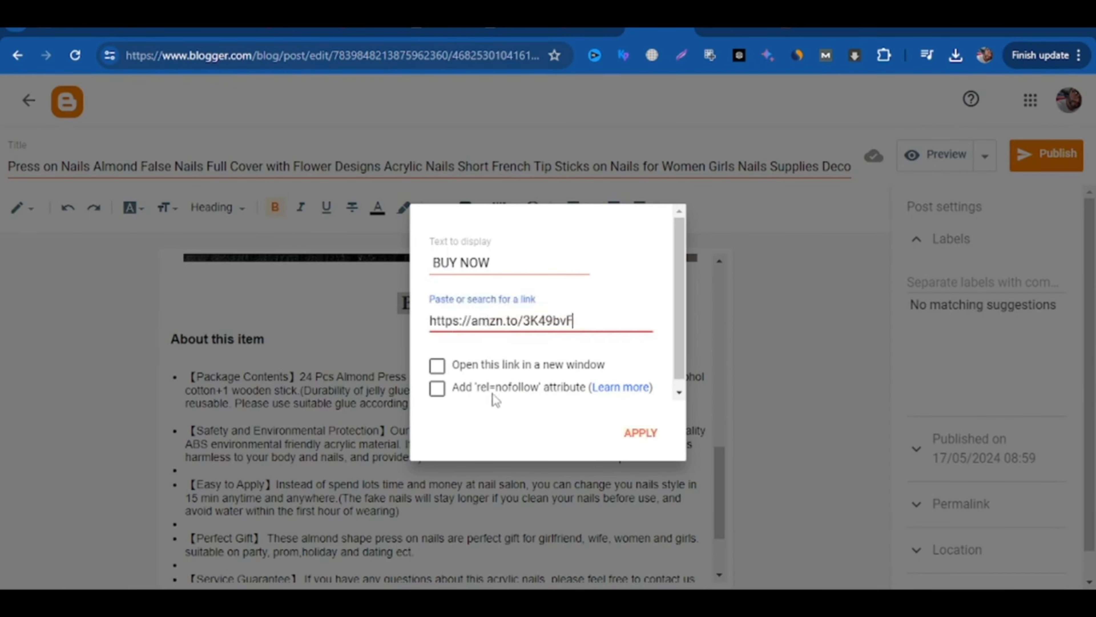
{"action": "left_click", "coordinate": [492, 367]}
{"action": "left_click", "coordinate": [640, 433]}
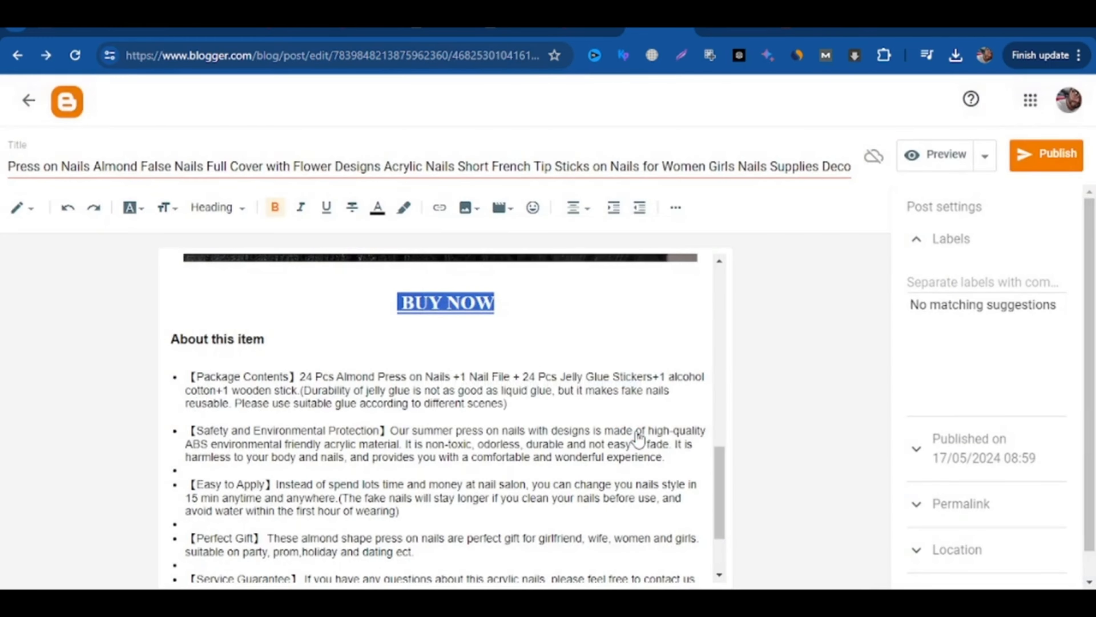
Step: Select the lower "BUY NOW" text below the product bullet list
{"action": "scroll", "coordinate": [501, 331], "scroll_direction": "down", "scroll_amount": 3}
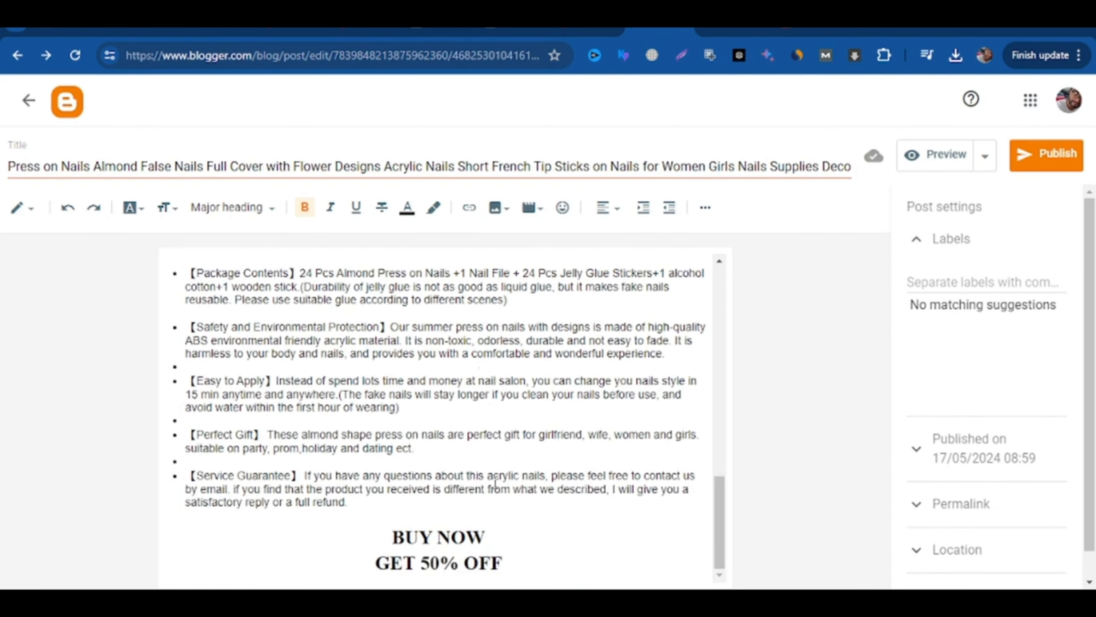
{"action": "left_click", "coordinate": [501, 535]}
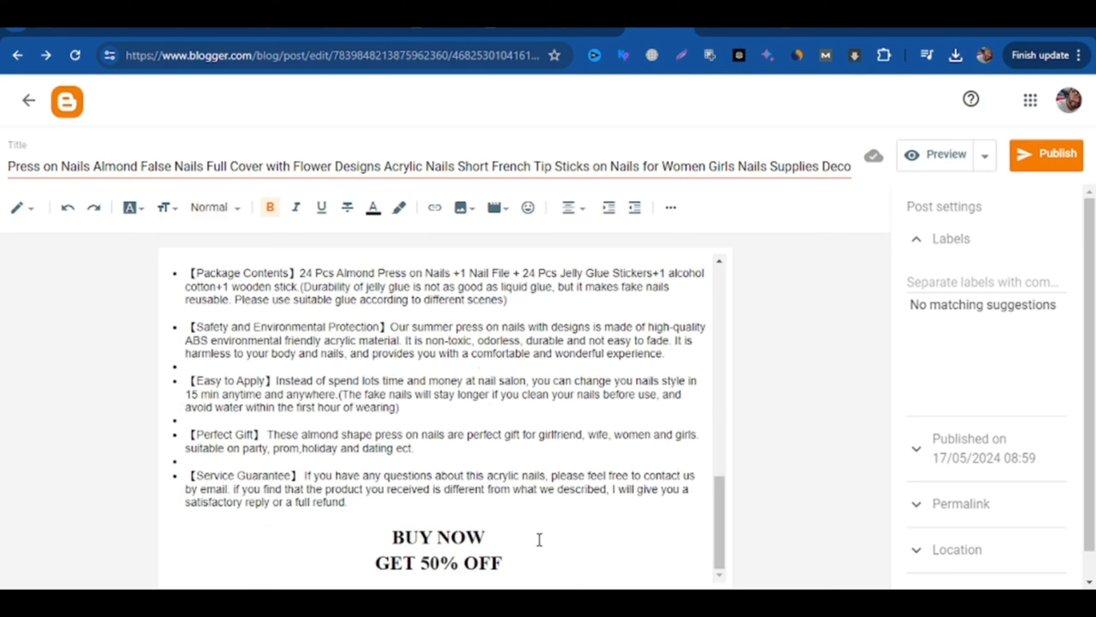
{"action": "left_click_drag", "start_coordinate": [538, 538], "coordinate": [383, 543]}
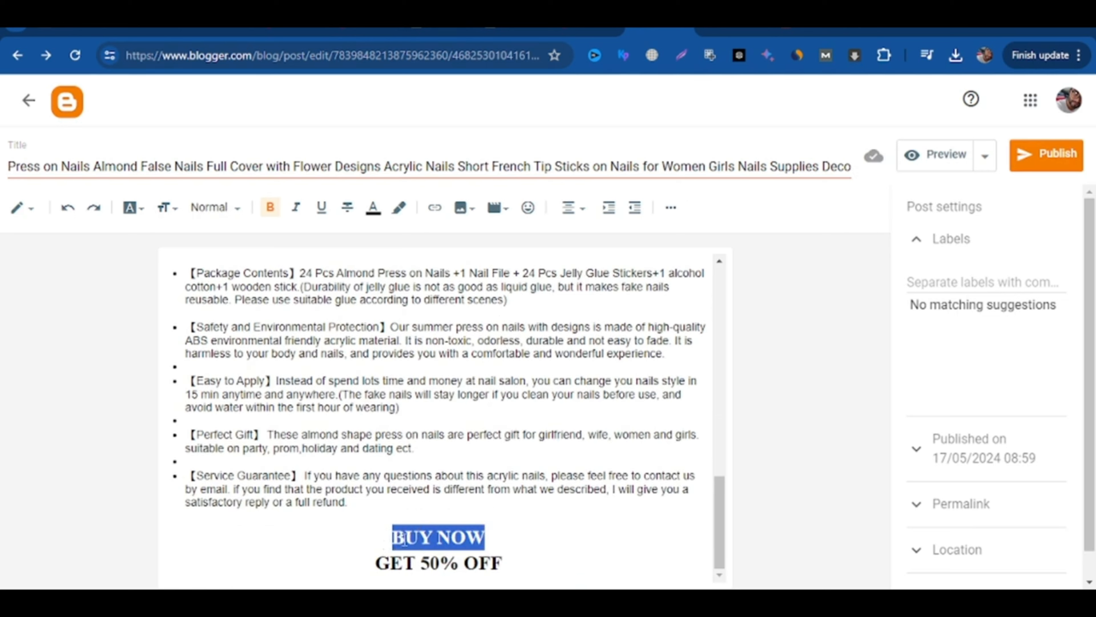
{"action": "left_click_drag", "start_coordinate": [513, 562], "coordinate": [355, 566]}
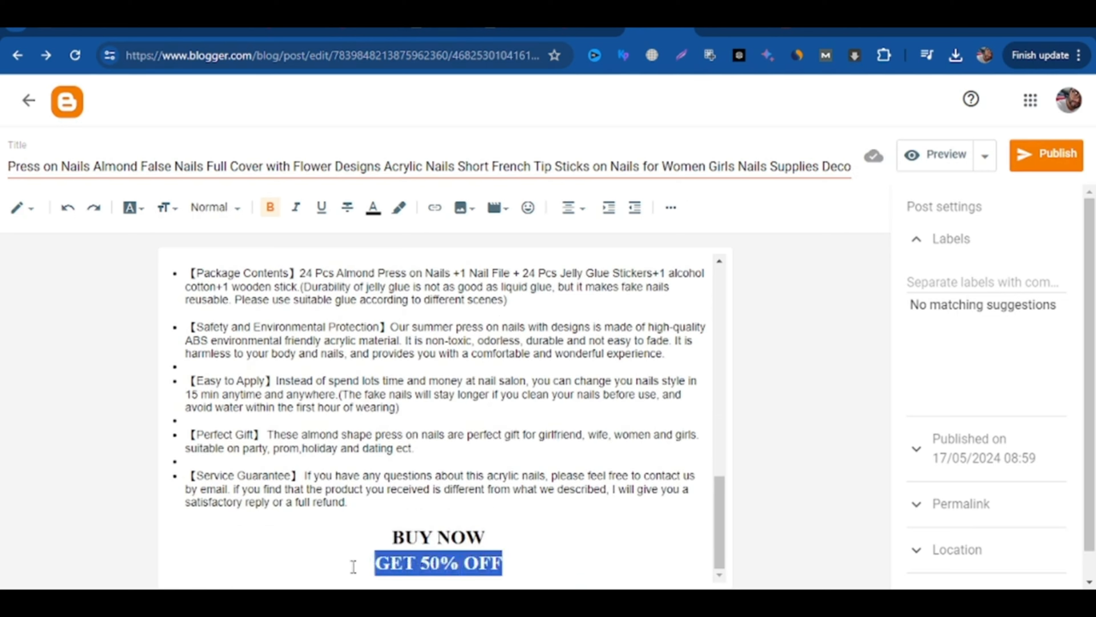
{"action": "left_click", "coordinate": [565, 562]}
{"action": "left_click_drag", "start_coordinate": [514, 540], "coordinate": [388, 537]}
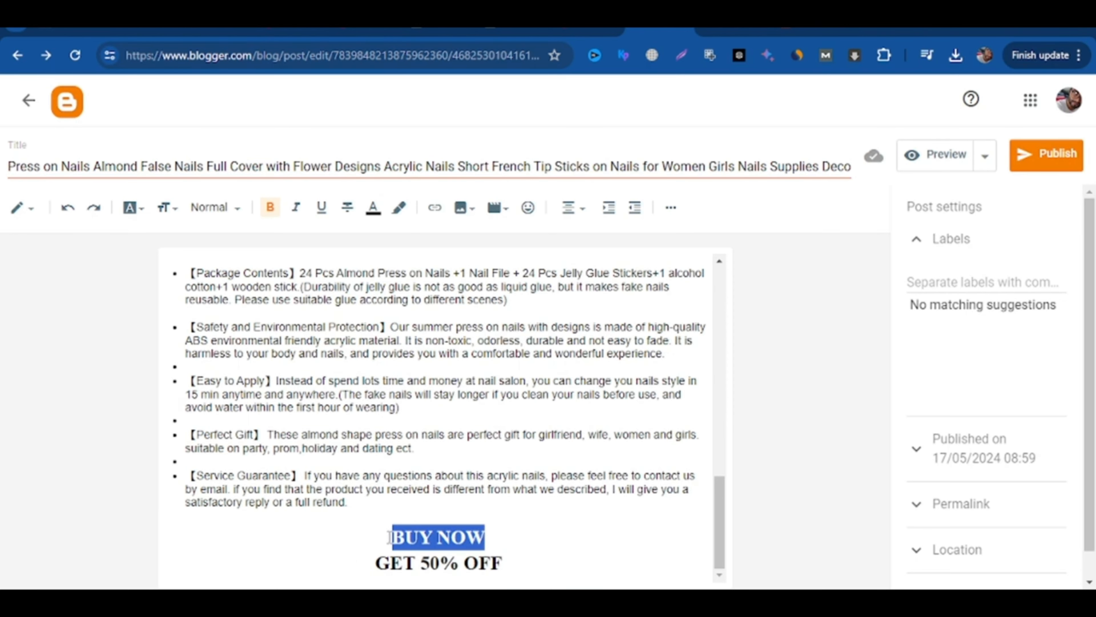
{"action": "left_click", "coordinate": [488, 531]}
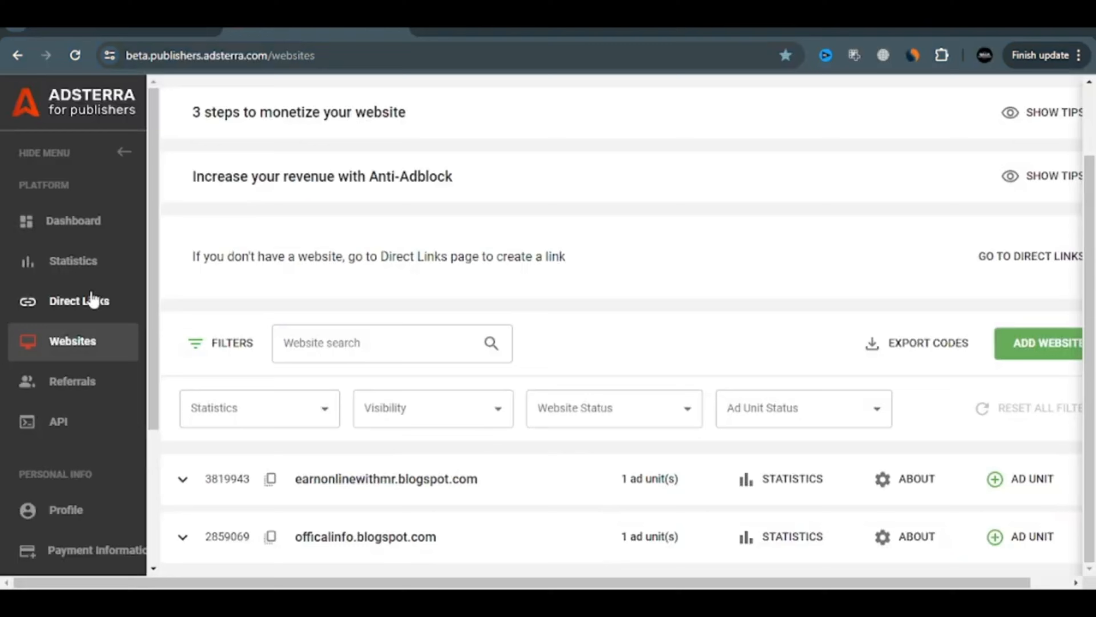
Step: Open the Direct Links page in Adsterra and examine its instructions, the existing links and the account balance
{"action": "left_click", "coordinate": [92, 301]}
{"action": "scroll", "coordinate": [573, 329], "scroll_direction": "down", "scroll_amount": 3}
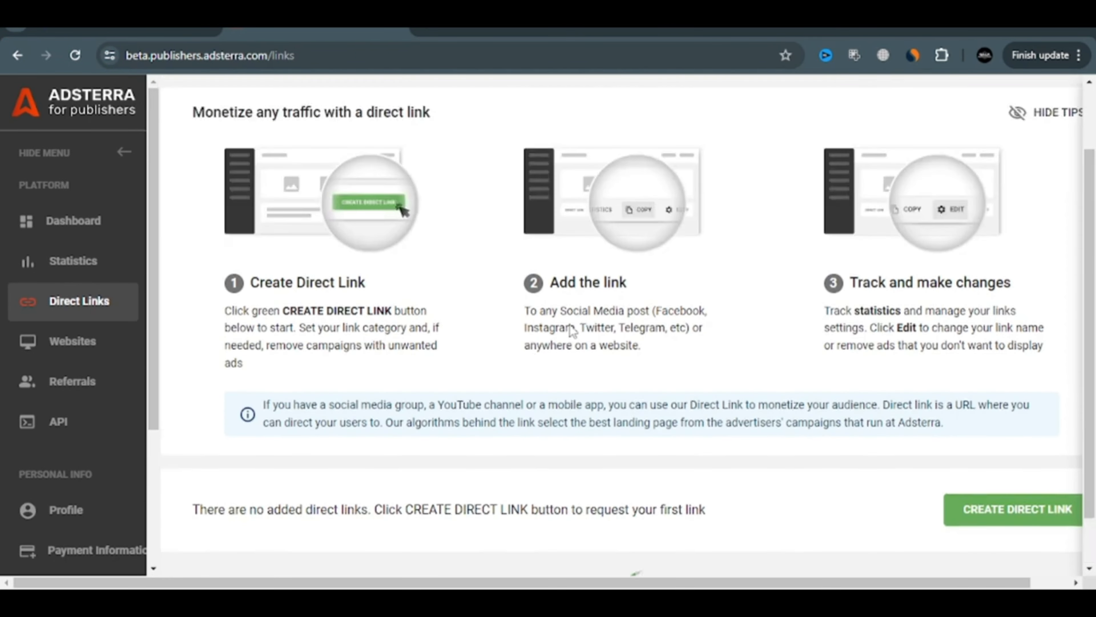
{"action": "scroll", "coordinate": [641, 331], "scroll_direction": "up", "scroll_amount": 4}
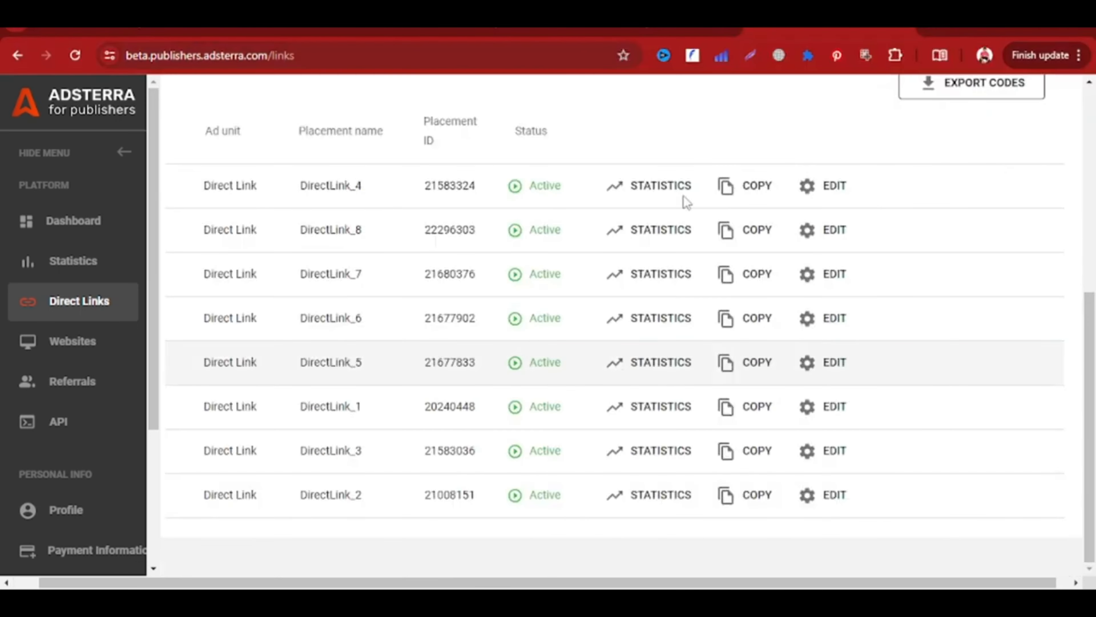
{"action": "scroll", "coordinate": [768, 134], "scroll_direction": "up", "scroll_amount": 6}
{"action": "scroll", "coordinate": [765, 129], "scroll_direction": "up", "scroll_amount": 1}
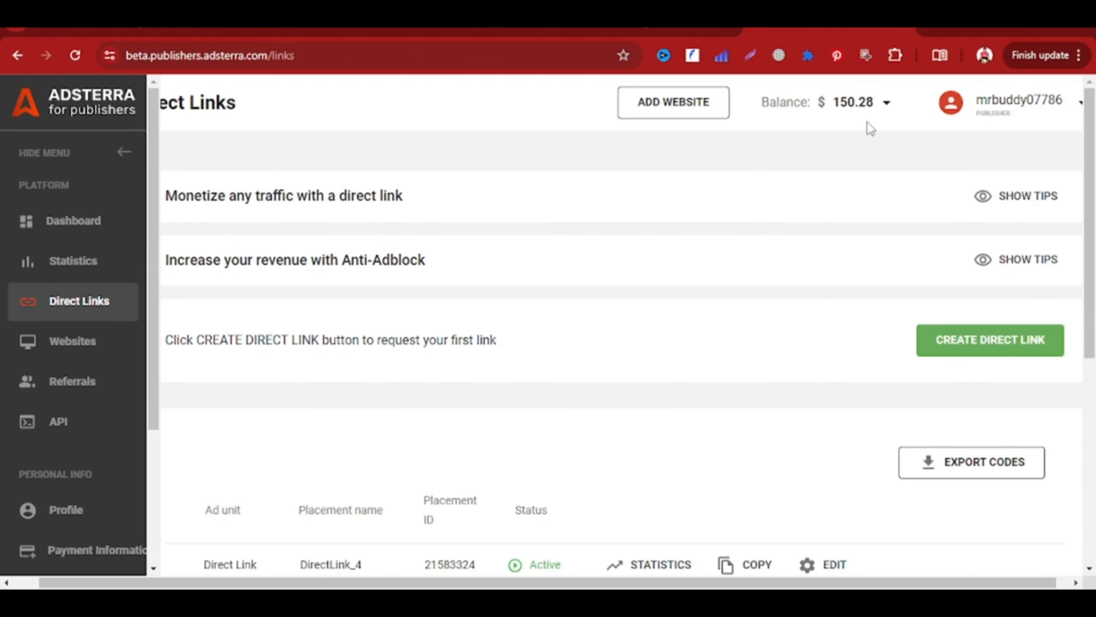
{"action": "scroll", "coordinate": [818, 174], "scroll_direction": "down", "scroll_amount": 3}
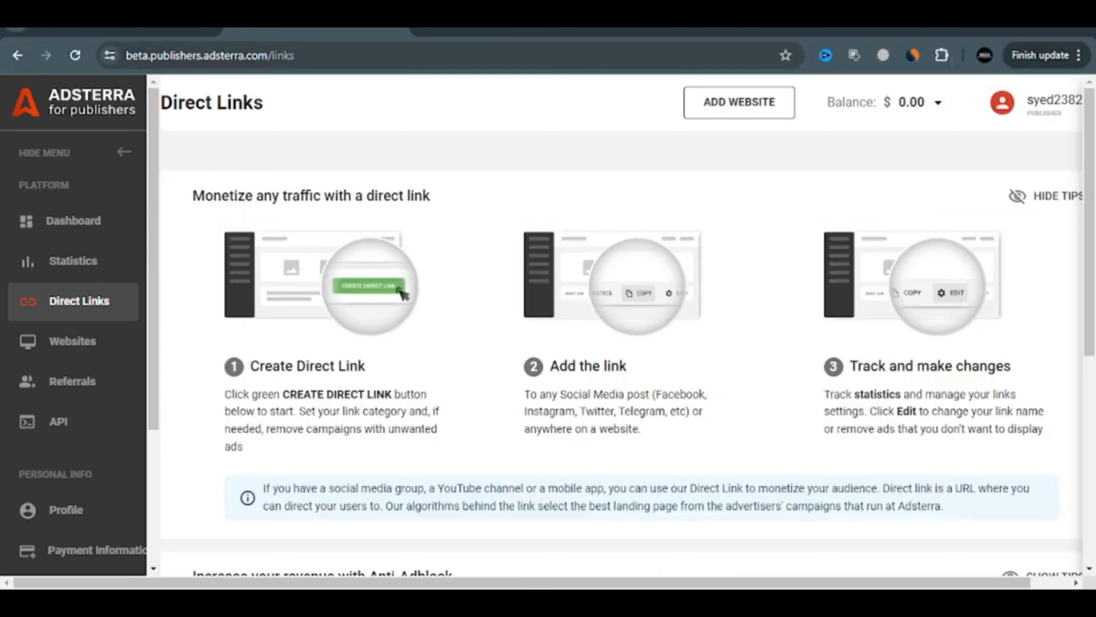
Step: Copy the URL of DirectLink_1 in Adsterra and return to the Blogger post
{"action": "scroll", "coordinate": [508, 373], "scroll_direction": "down", "scroll_amount": 5}
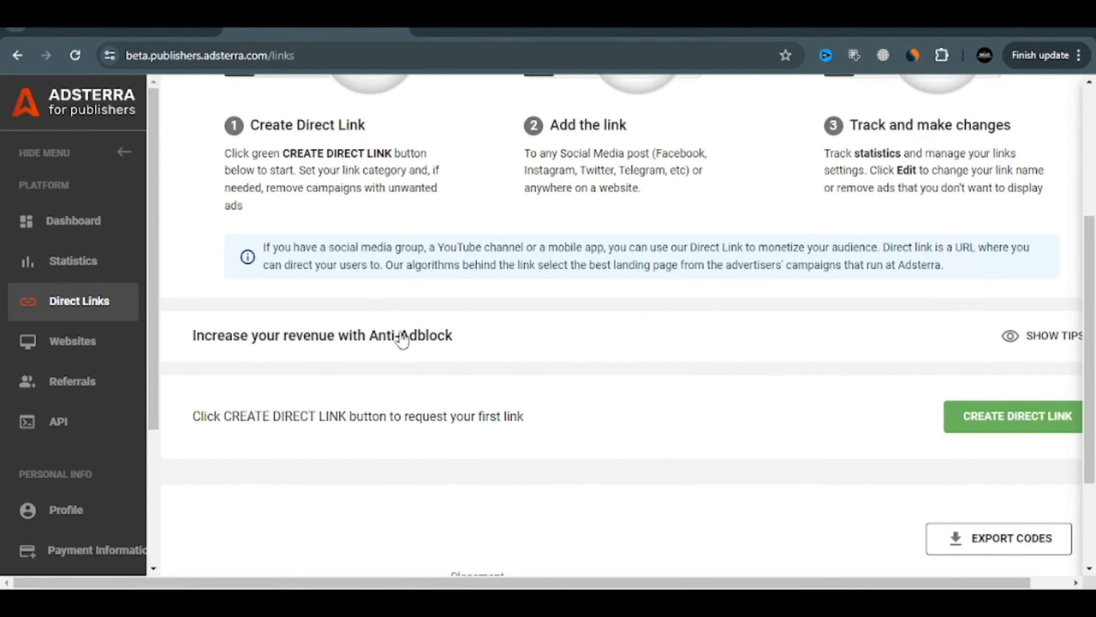
{"action": "scroll", "coordinate": [635, 266], "scroll_direction": "down", "scroll_amount": 3}
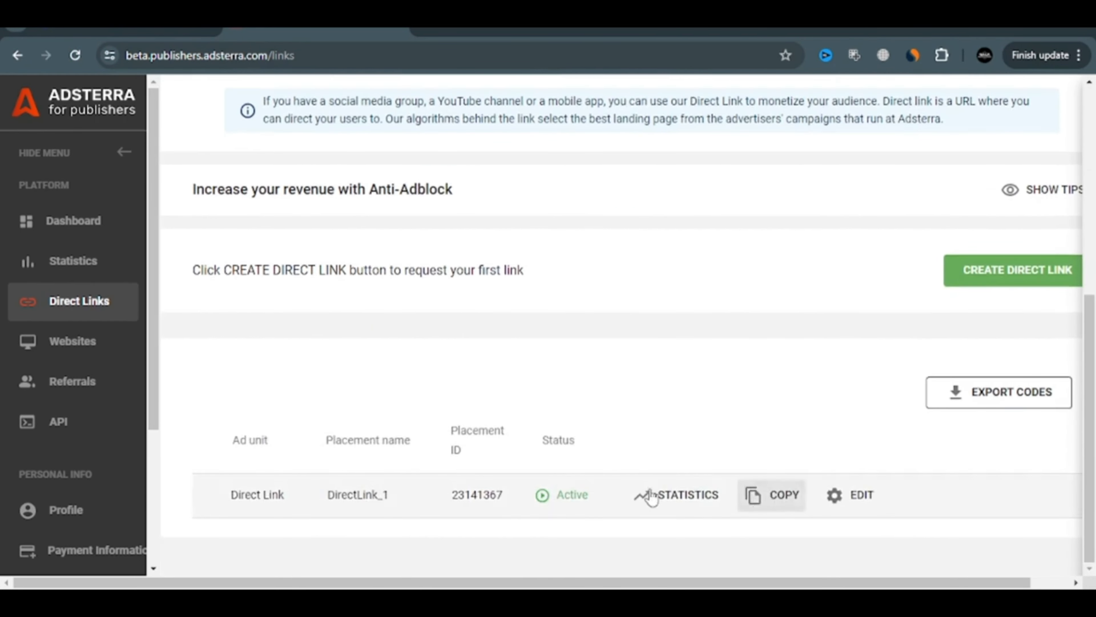
{"action": "left_click", "coordinate": [788, 503]}
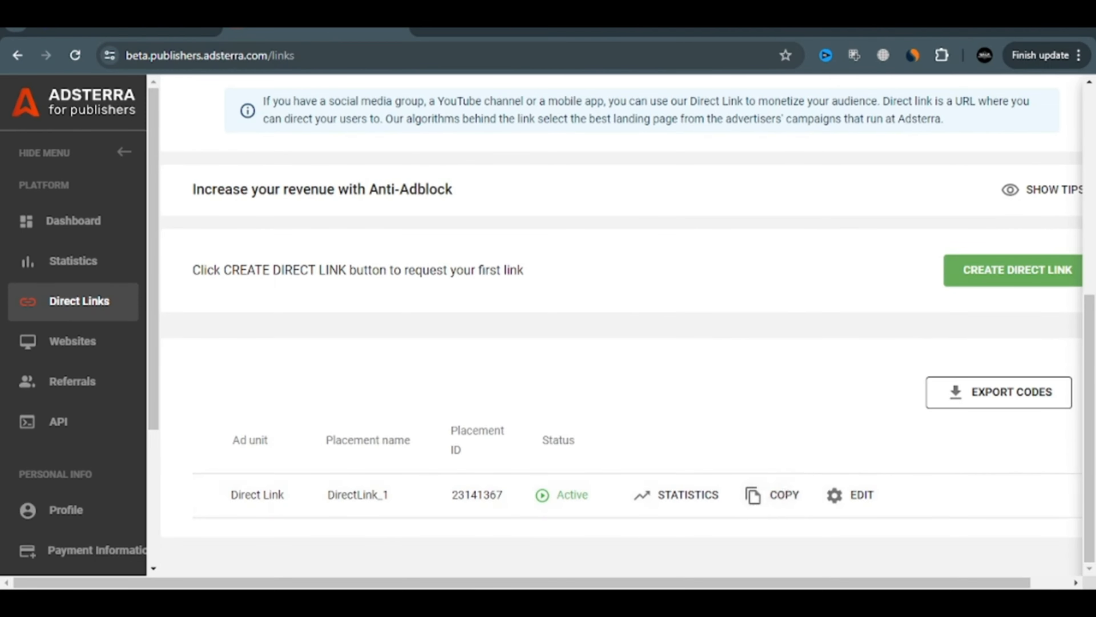
{"action": "key", "text": "alt+Tab"}
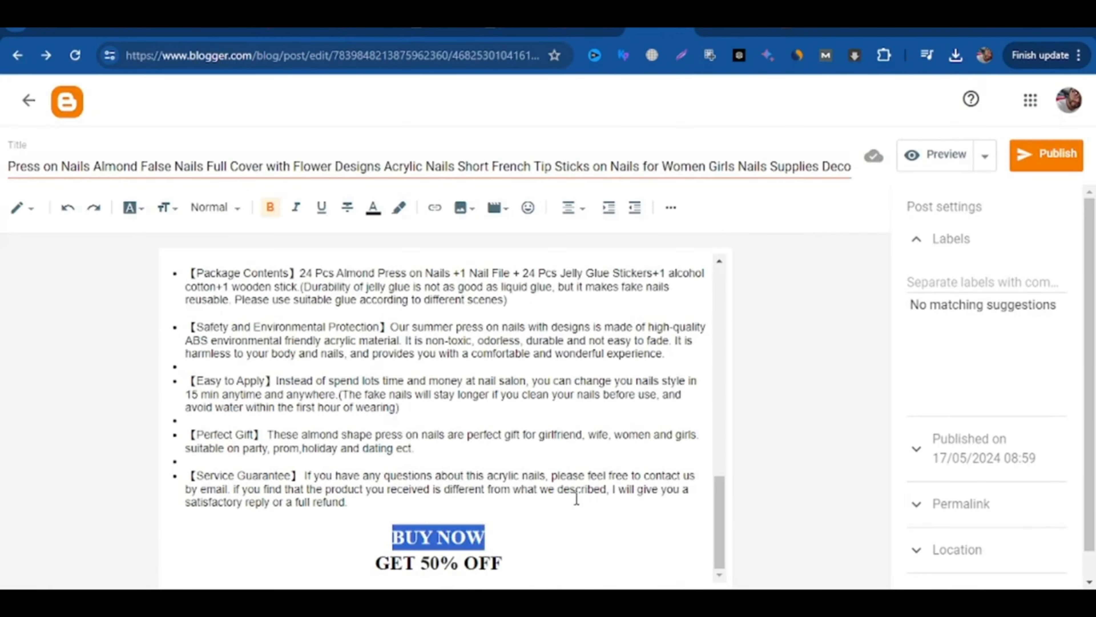
Step: Link the "BUY NOW" below the product bullet list to the copied Adsterra direct link, opening in a new window
{"action": "left_click", "coordinate": [434, 207]}
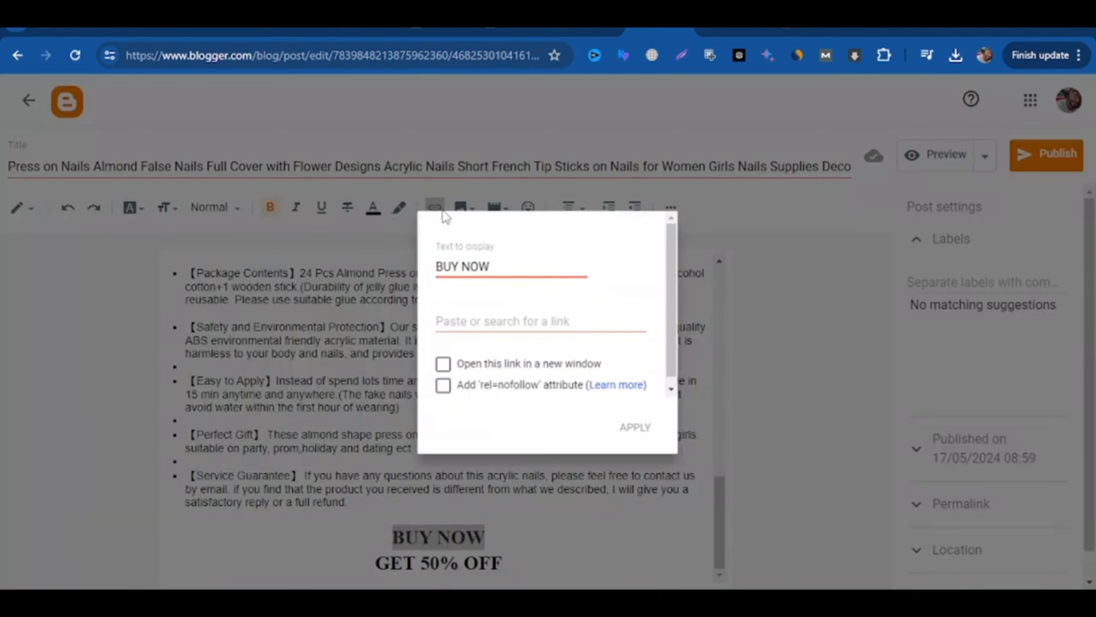
{"action": "left_click", "coordinate": [492, 320]}
{"action": "key", "text": "ctrl+v"}
{"action": "left_click", "coordinate": [436, 365]}
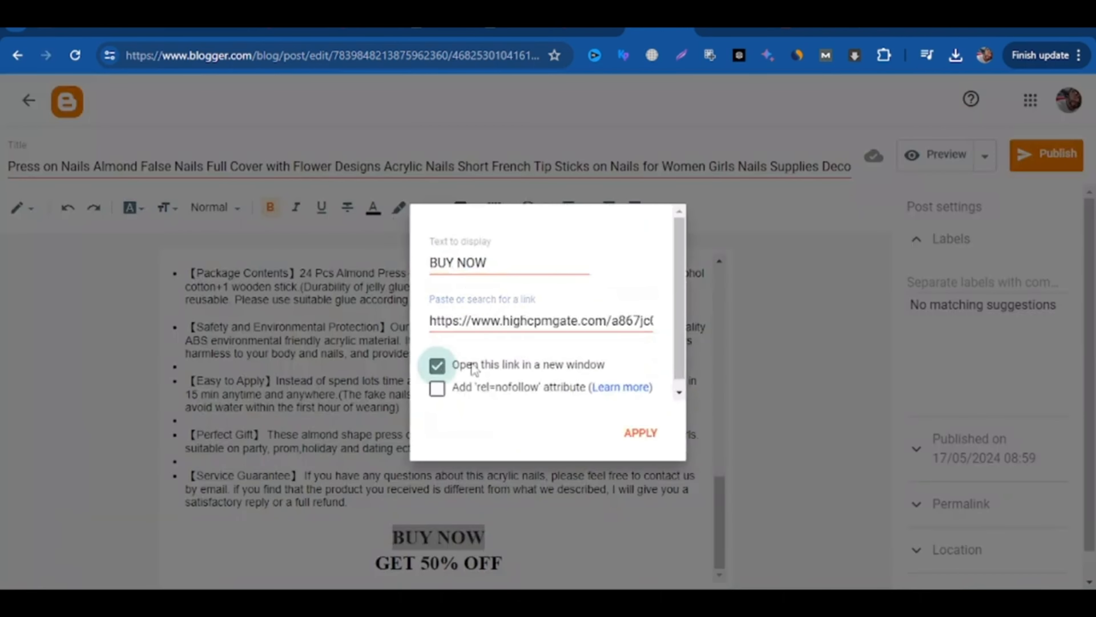
{"action": "left_click", "coordinate": [643, 433]}
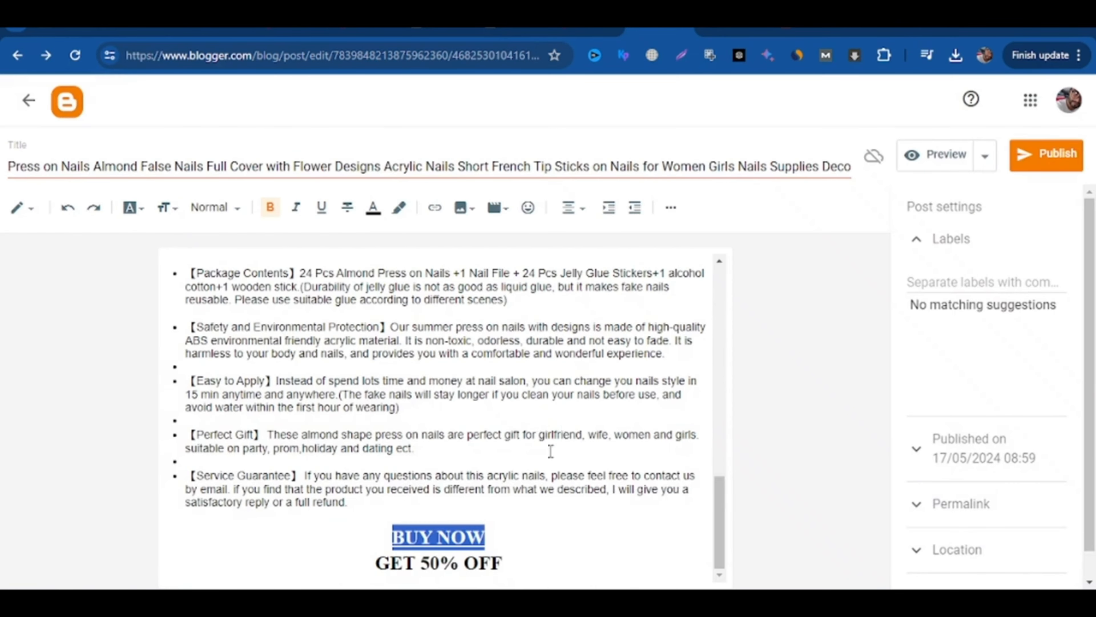
Step: Link the "GET 50% OFF" text below the lower "BUY NOW" to the same Adsterra direct link, opening in a new window
{"action": "left_click", "coordinate": [561, 551]}
{"action": "left_click_drag", "start_coordinate": [558, 555], "coordinate": [369, 564]}
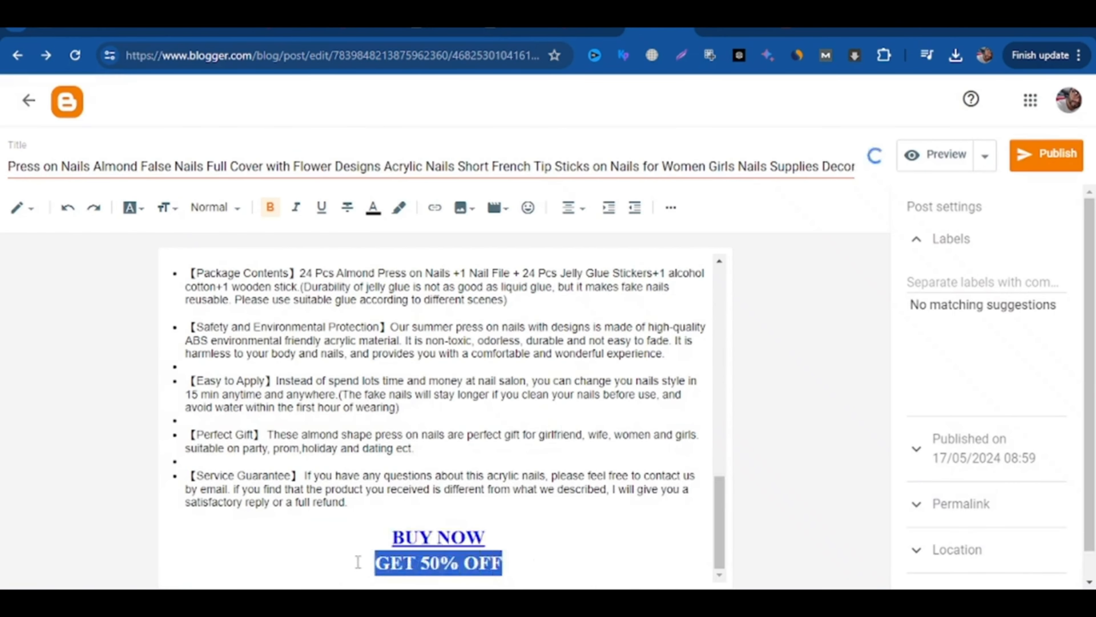
{"action": "left_click", "coordinate": [434, 208]}
{"action": "left_click", "coordinate": [505, 319]}
{"action": "key", "text": "ctrl+v"}
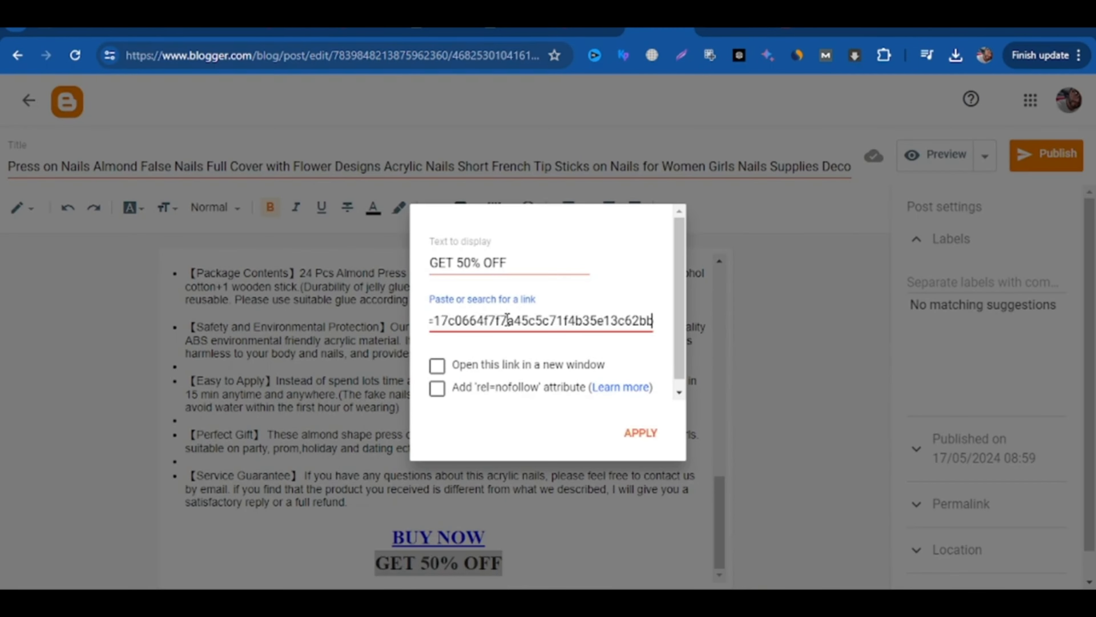
{"action": "left_click", "coordinate": [517, 368]}
{"action": "left_click", "coordinate": [635, 435]}
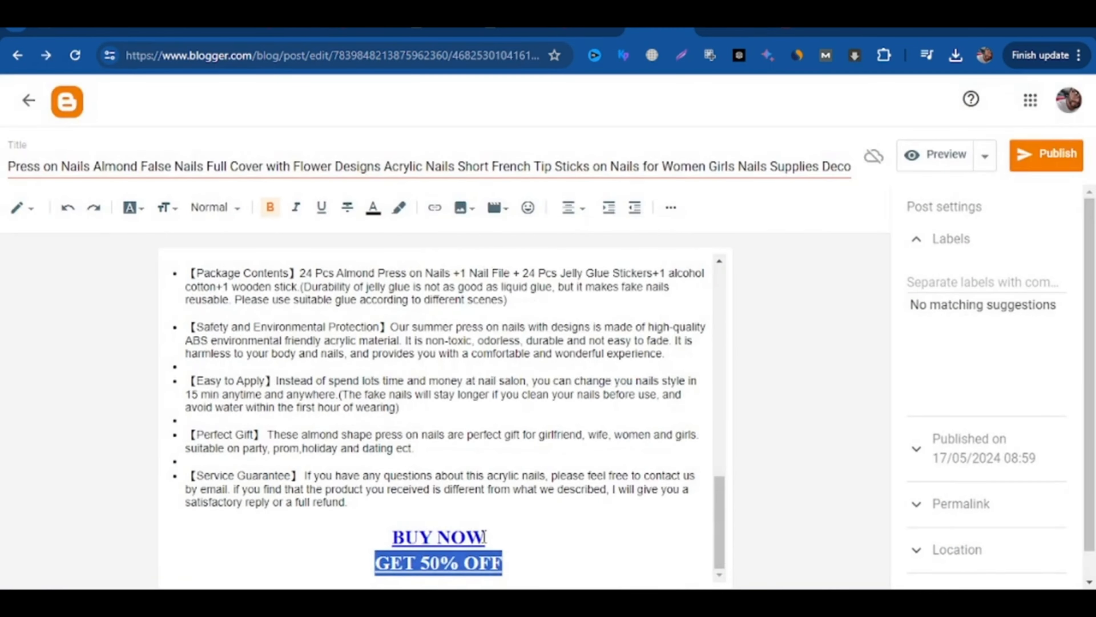
Step: Review both "BUY NOW" links in the post and the affiliate short link on the Amazon product page
{"action": "left_click", "coordinate": [483, 538]}
{"action": "scroll", "coordinate": [553, 539], "scroll_direction": "up", "scroll_amount": 5}
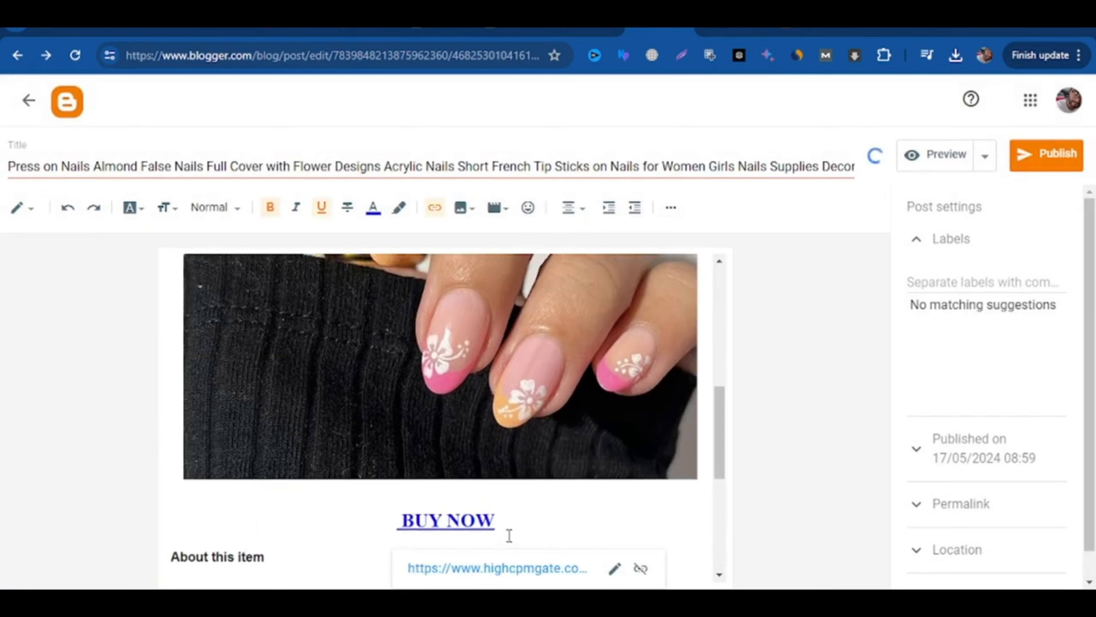
{"action": "triple_click", "coordinate": [524, 520]}
{"action": "scroll", "coordinate": [555, 510], "scroll_direction": "down", "scroll_amount": 3}
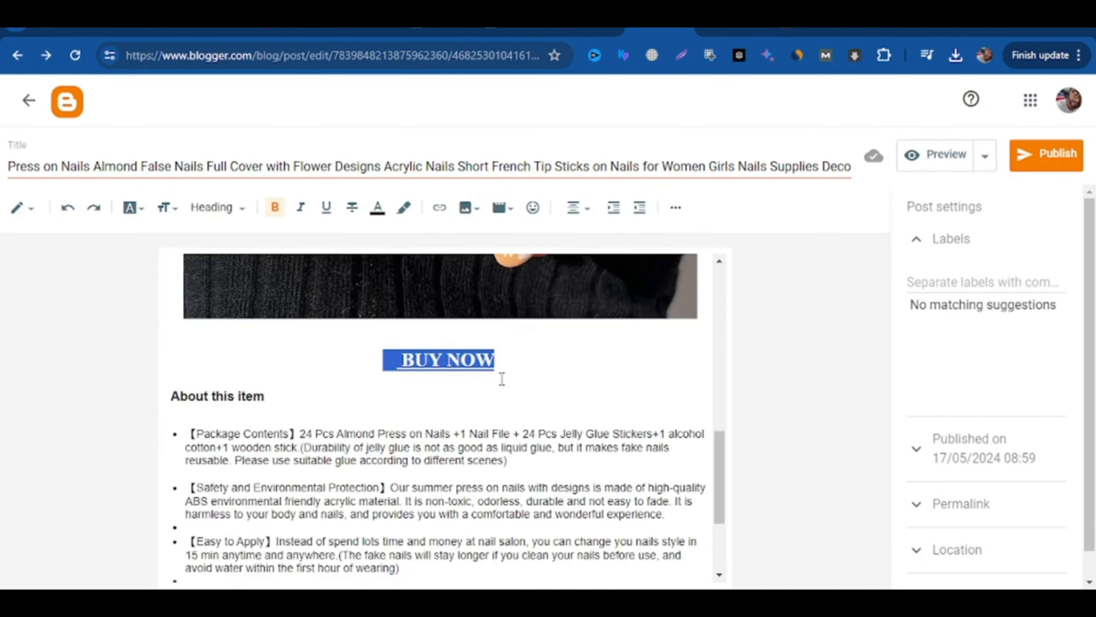
{"action": "scroll", "coordinate": [502, 378], "scroll_direction": "down", "scroll_amount": 3}
{"action": "scroll", "coordinate": [501, 379], "scroll_direction": "up", "scroll_amount": 3}
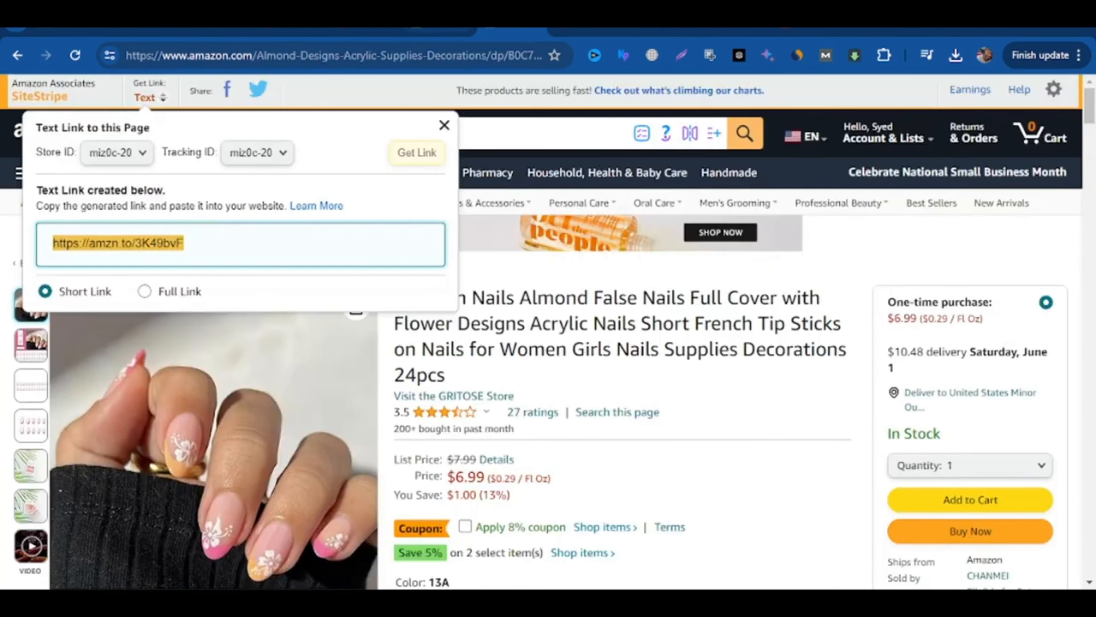
{"action": "left_click", "coordinate": [209, 239]}
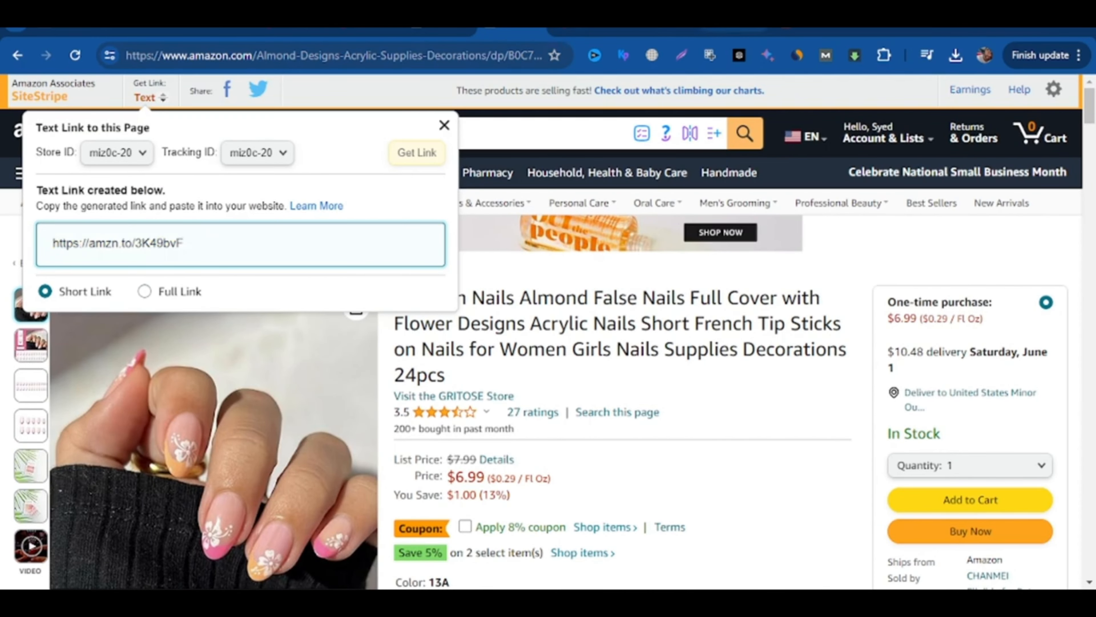
{"action": "left_click", "coordinate": [734, 27]}
{"action": "left_click", "coordinate": [658, 27]}
Step: Examine the linked "BUY NOW" and "GET 50% OFF" texts at the end of the Blogger post
{"action": "scroll", "coordinate": [475, 403], "scroll_direction": "down", "scroll_amount": 3}
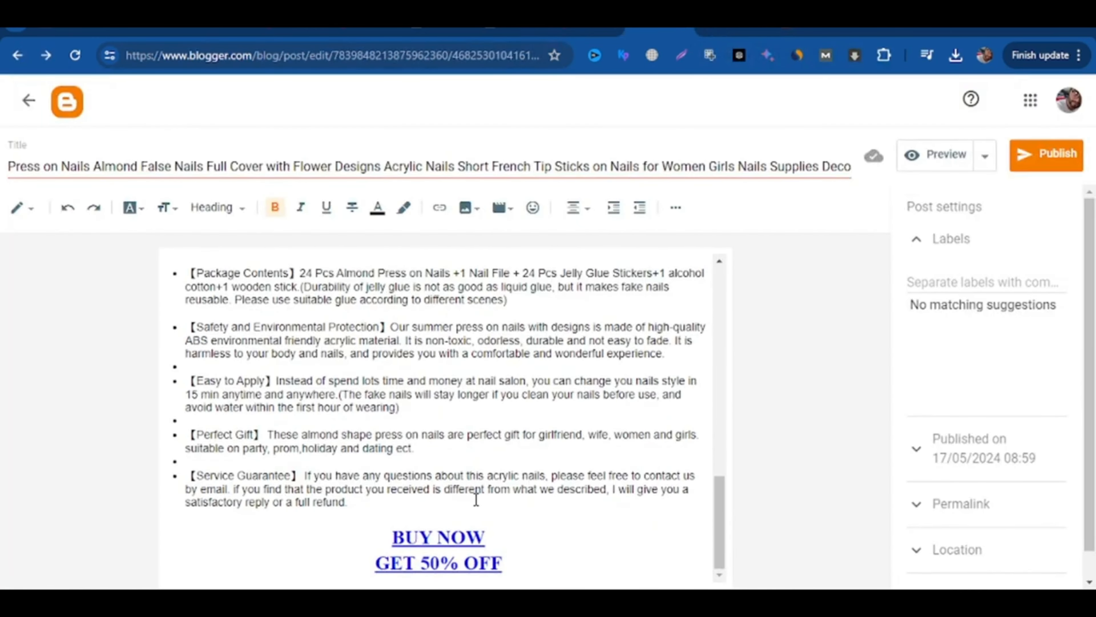
{"action": "left_click_drag", "start_coordinate": [503, 540], "coordinate": [409, 539]}
{"action": "left_click", "coordinate": [538, 529]}
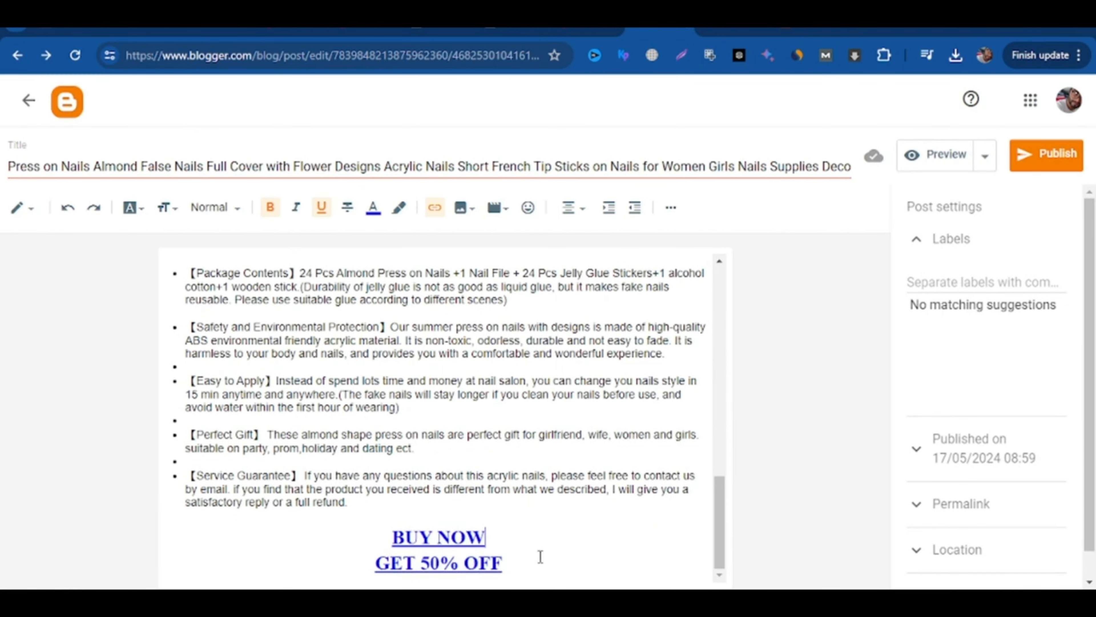
{"action": "left_click_drag", "start_coordinate": [502, 562], "coordinate": [376, 566]}
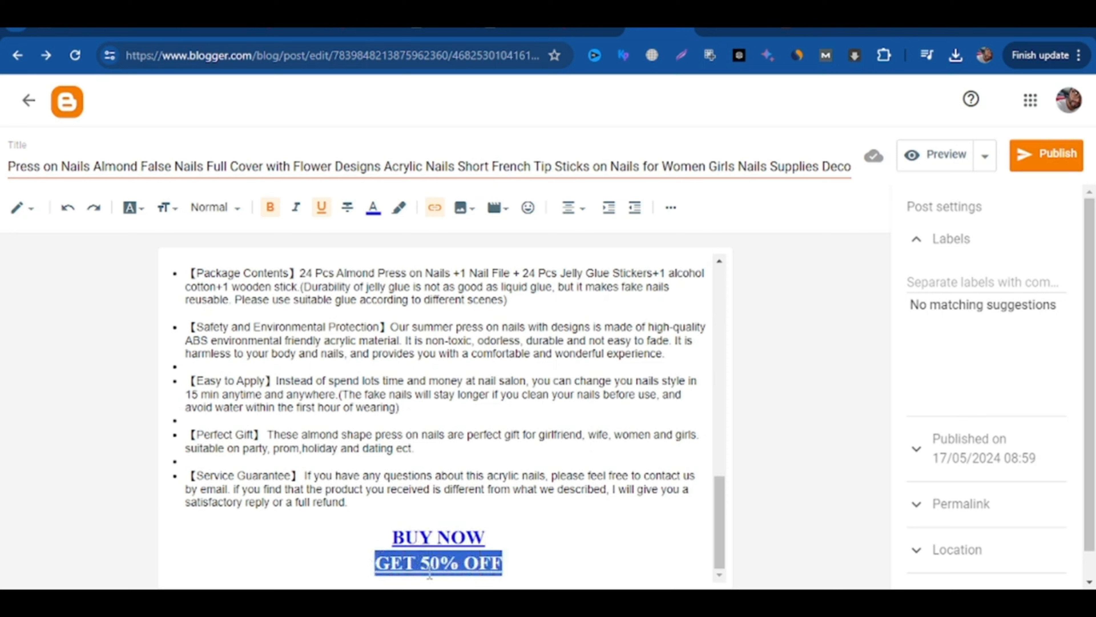
{"action": "left_click", "coordinate": [571, 550]}
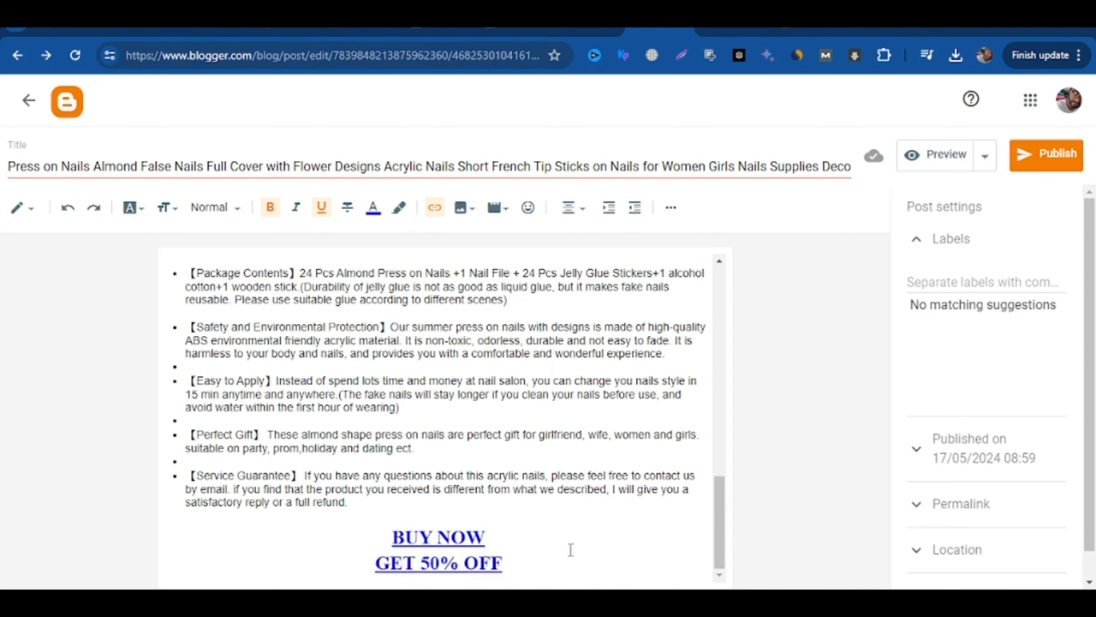
Step: Switch the post to HTML view and insert three blank lines above the first line of code
{"action": "left_click_drag", "start_coordinate": [720, 486], "coordinate": [748, 268]}
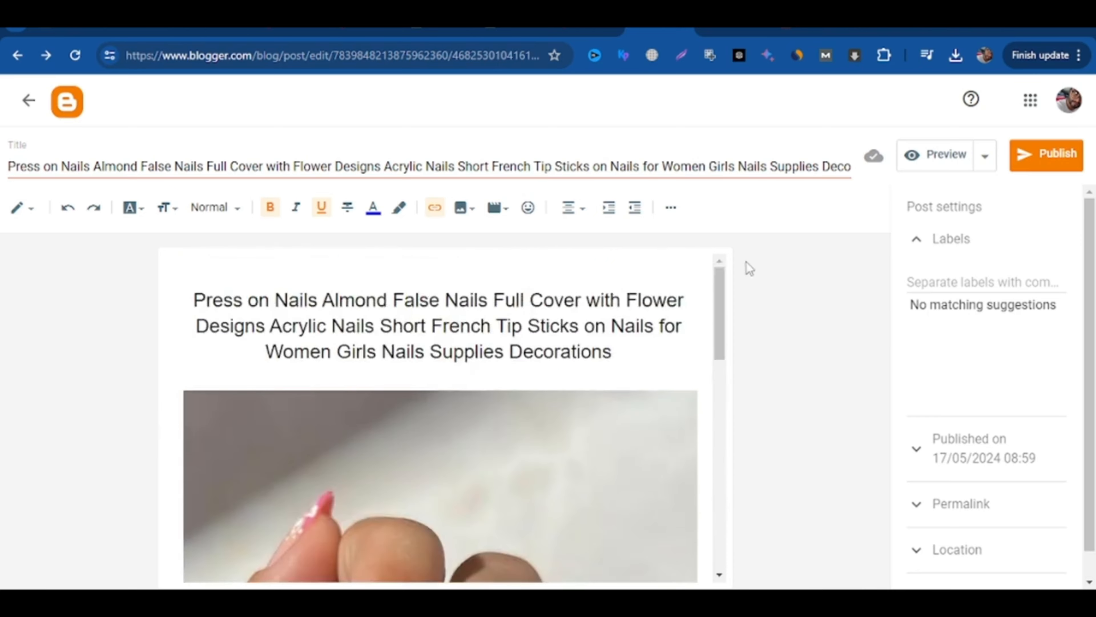
{"action": "left_click", "coordinate": [24, 210]}
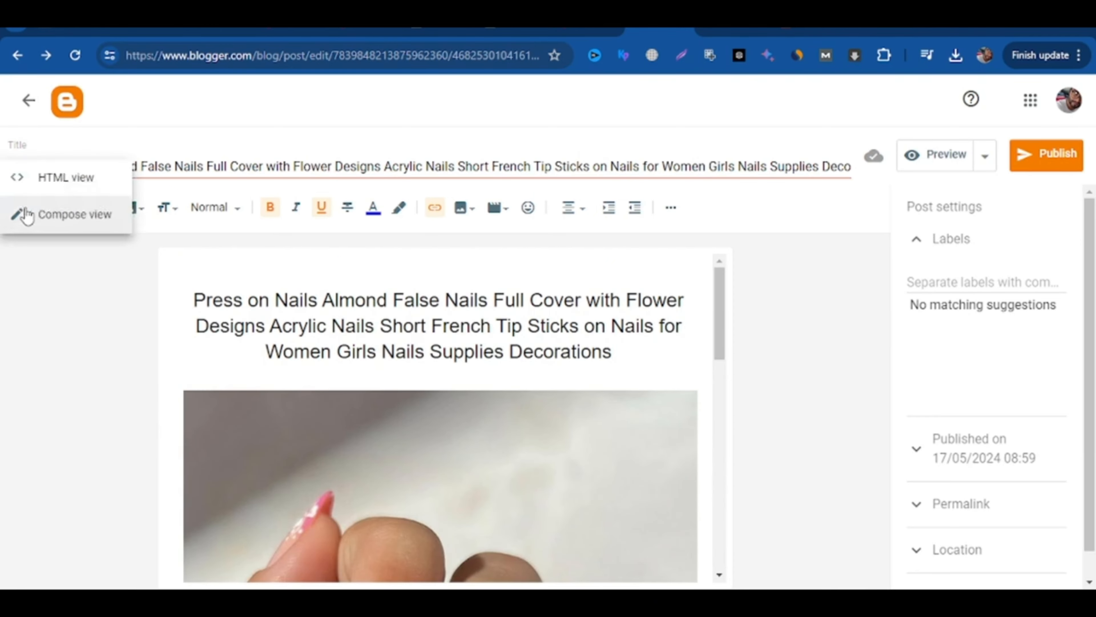
{"action": "left_click", "coordinate": [87, 184]}
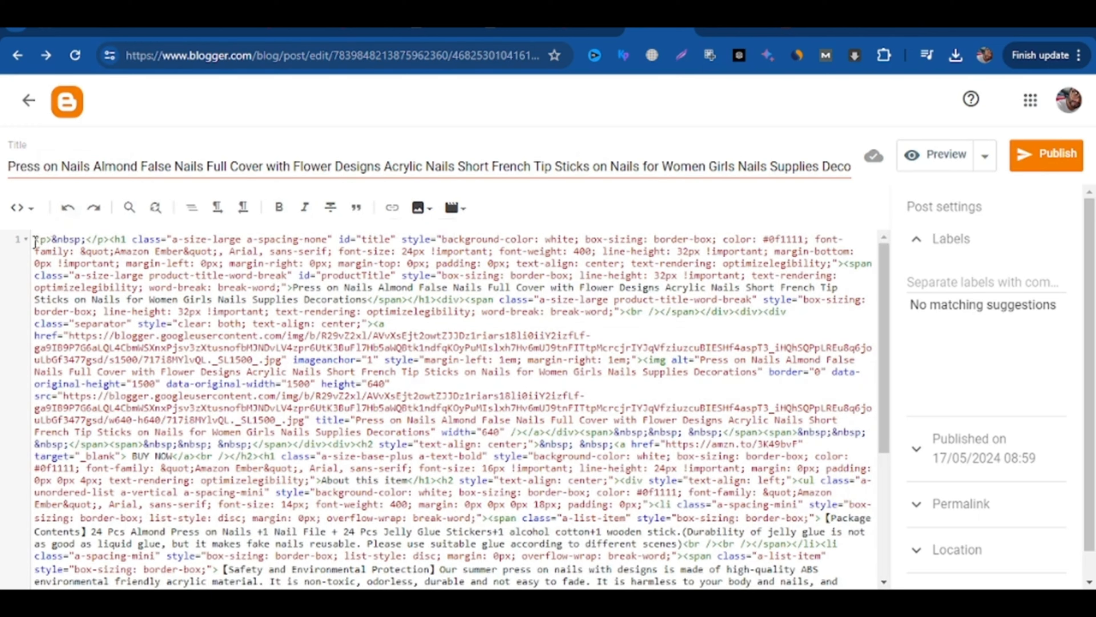
{"action": "key", "text": "Return"}
{"action": "key", "text": "Return"}
{"action": "key", "text": "Return"}
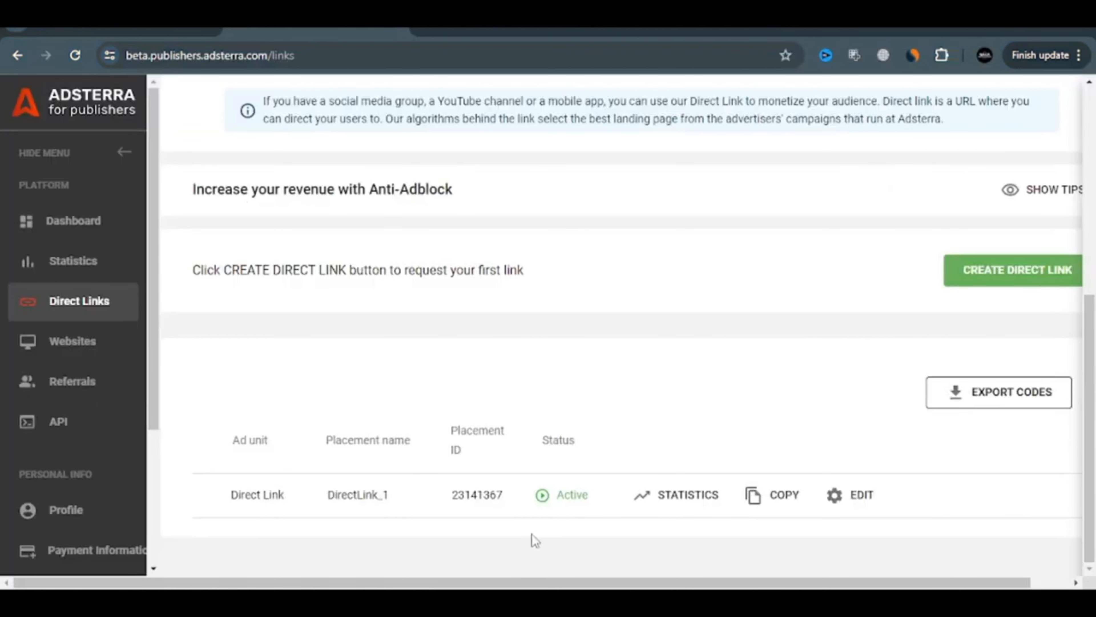
Step: Open the Websites page in Adsterra, examine the listed sites and return to the Blogger post
{"action": "left_click", "coordinate": [89, 348]}
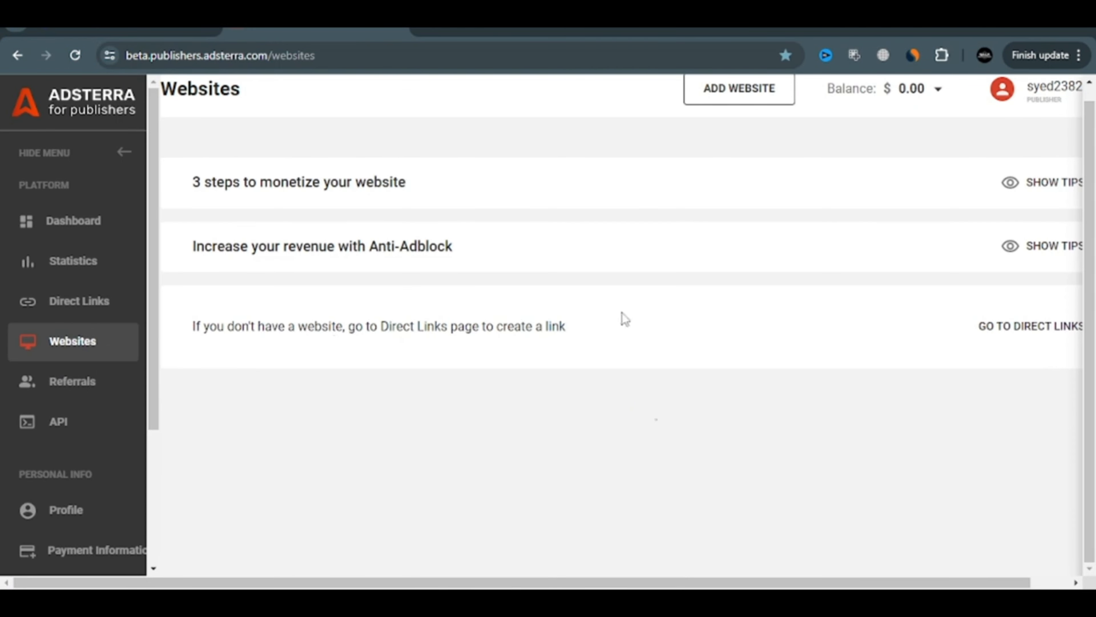
{"action": "scroll", "coordinate": [622, 319], "scroll_direction": "down", "scroll_amount": 2}
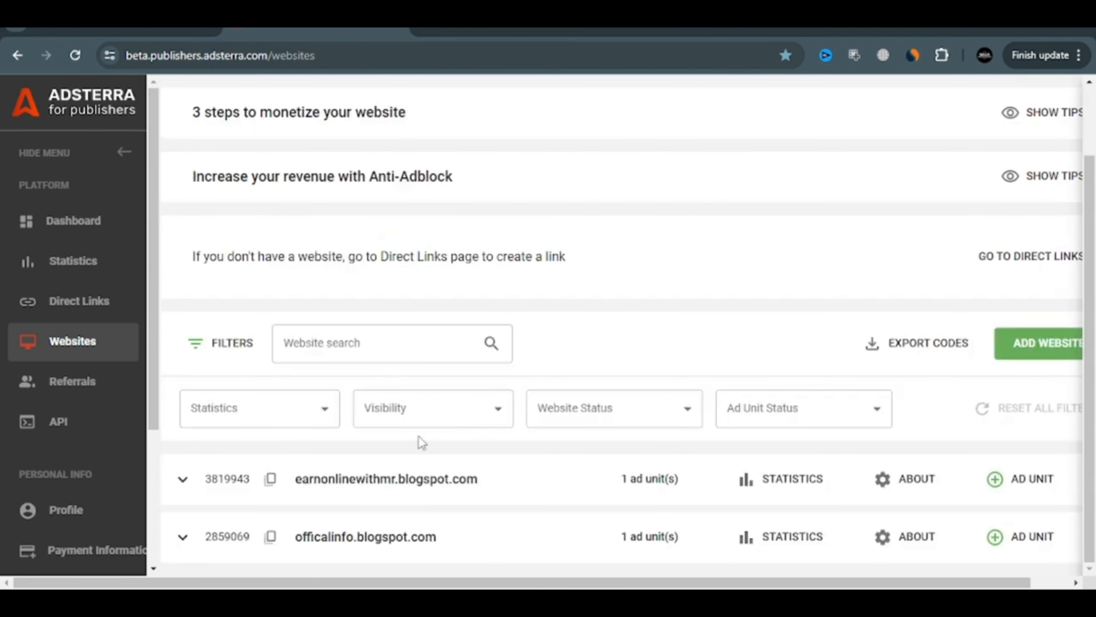
{"action": "left_click", "coordinate": [270, 479]}
{"action": "mouse_move", "coordinate": [451, 604]}
{"action": "left_click", "coordinate": [451, 539]}
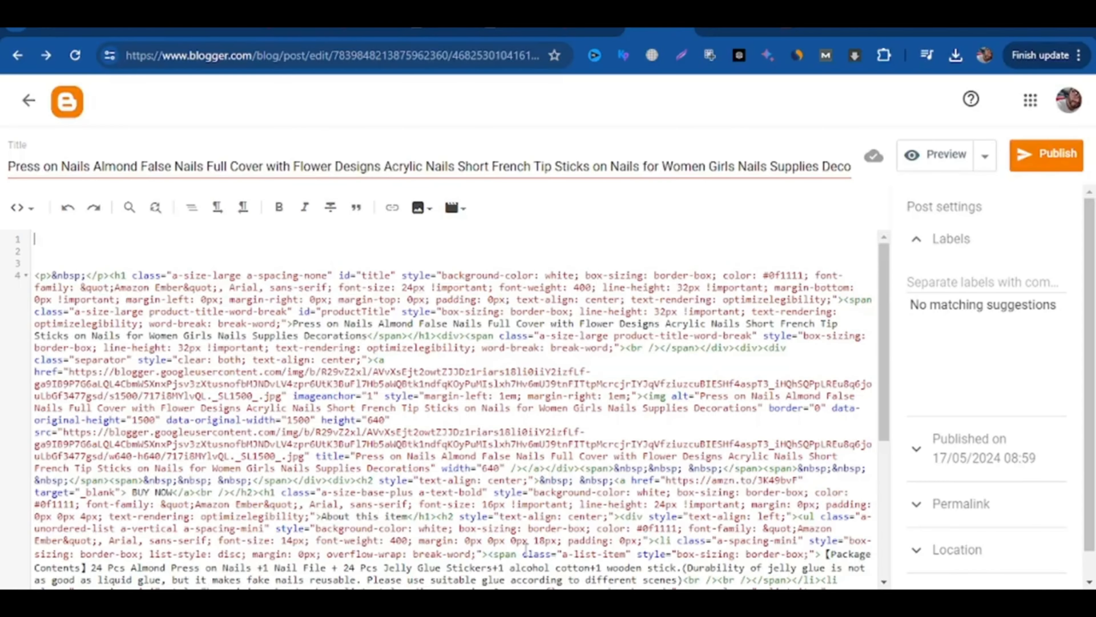
Step: Publish the post to the blog and open the live blog
{"action": "left_click", "coordinate": [1046, 164]}
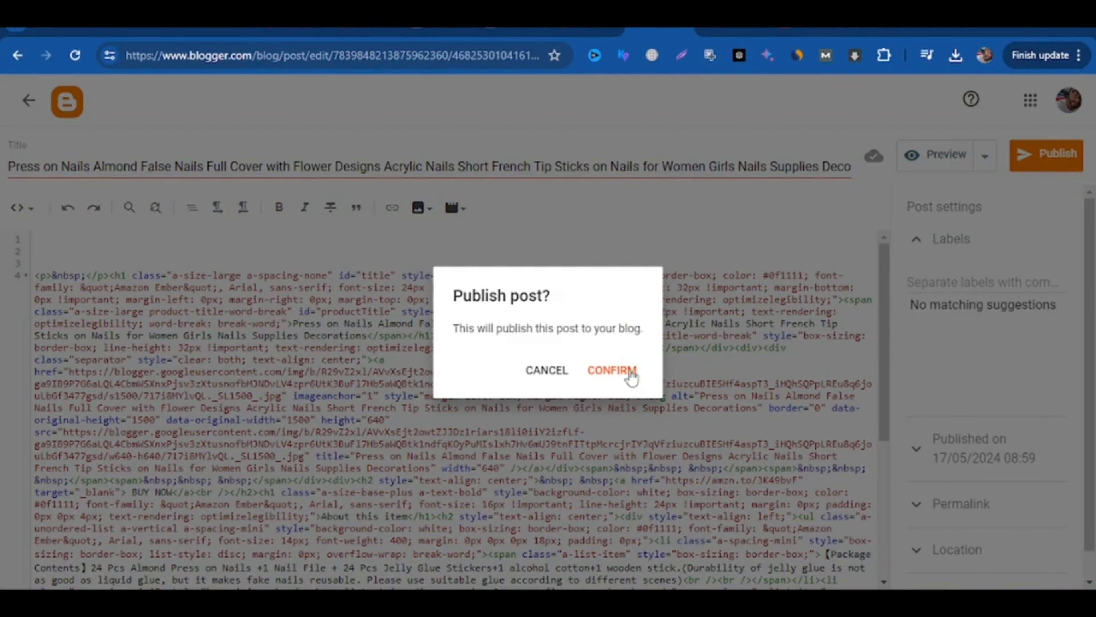
{"action": "left_click", "coordinate": [625, 372]}
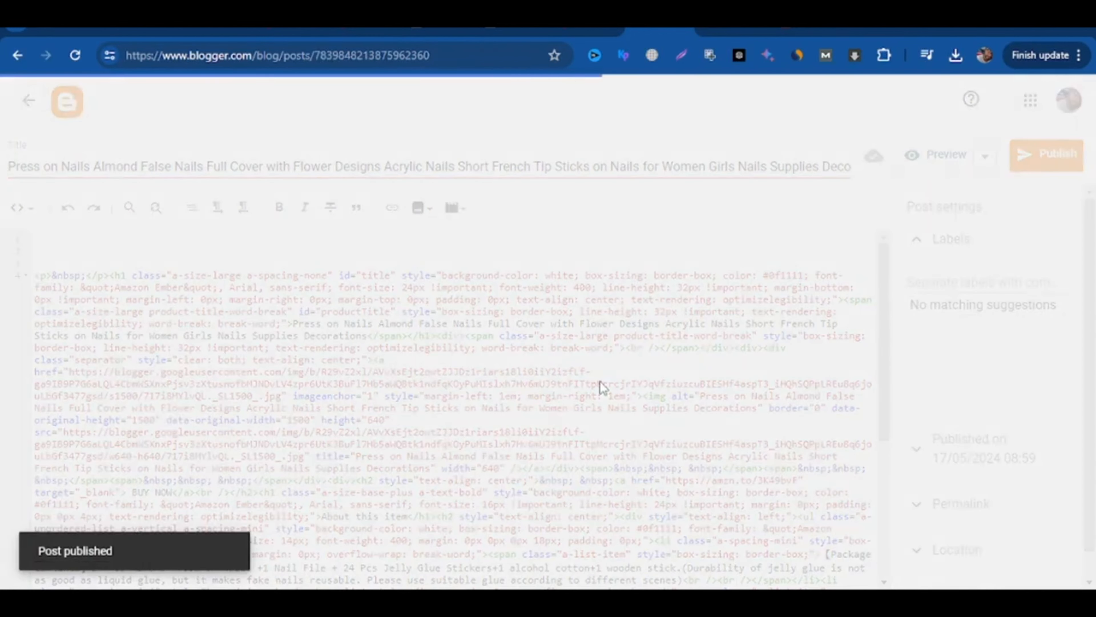
{"action": "scroll", "coordinate": [88, 482], "scroll_direction": "down", "scroll_amount": 1}
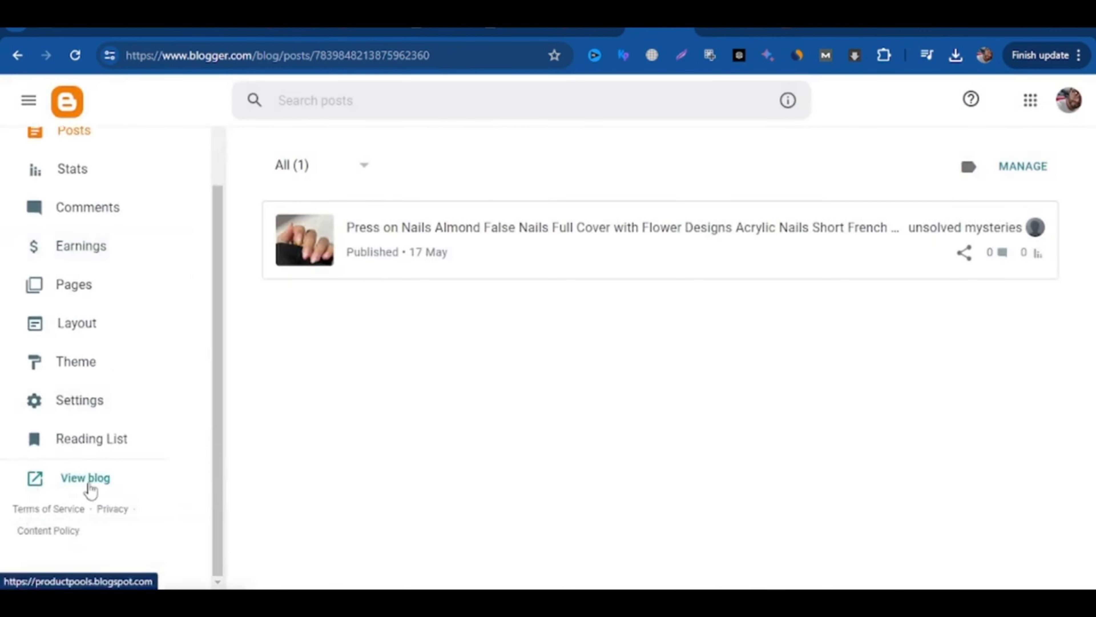
{"action": "left_click", "coordinate": [88, 482]}
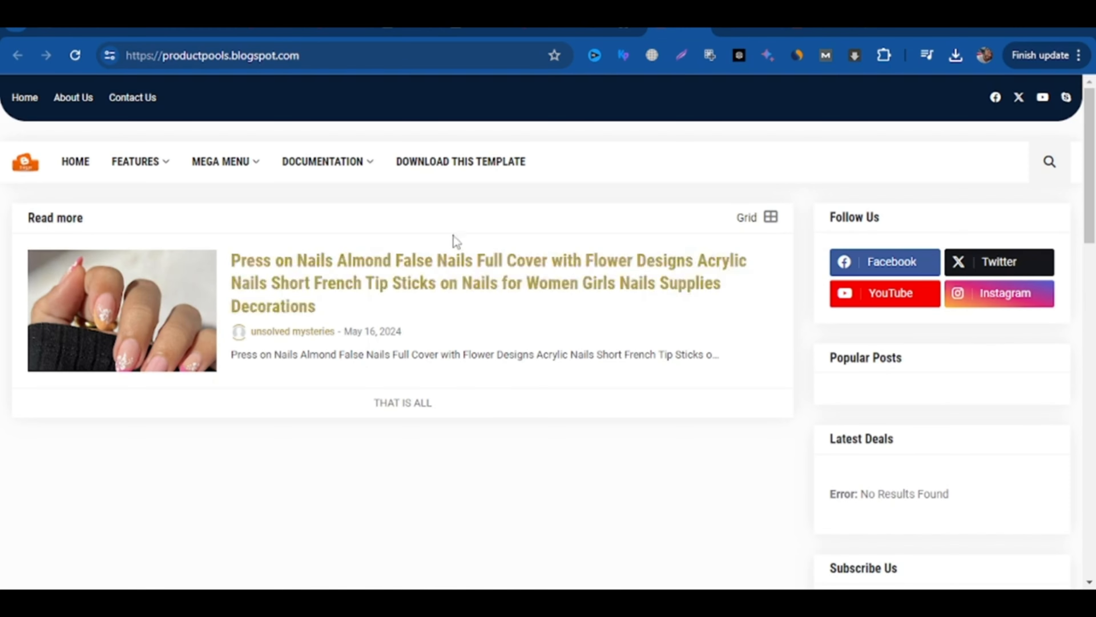
{"action": "left_click", "coordinate": [447, 55]}
{"action": "left_click", "coordinate": [474, 55]}
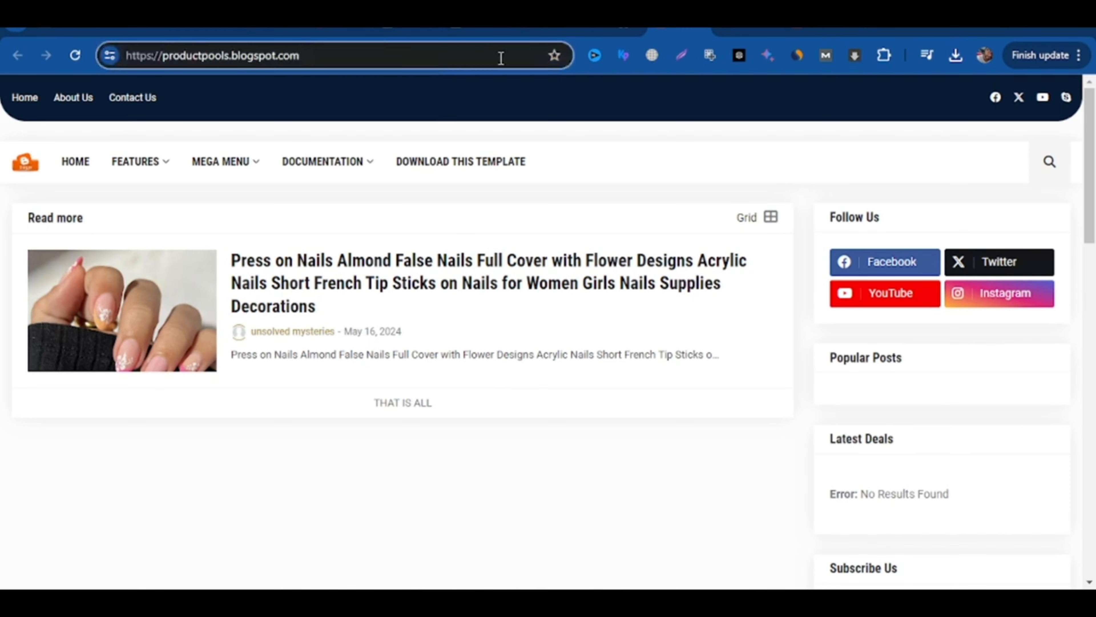
{"action": "key", "text": "ctrl+a"}
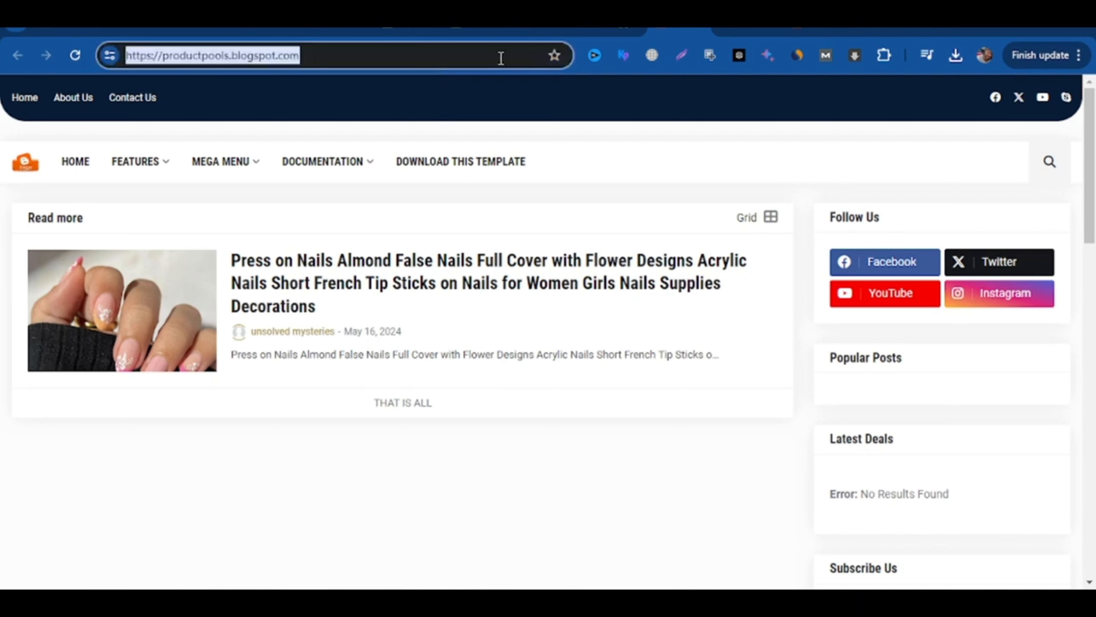
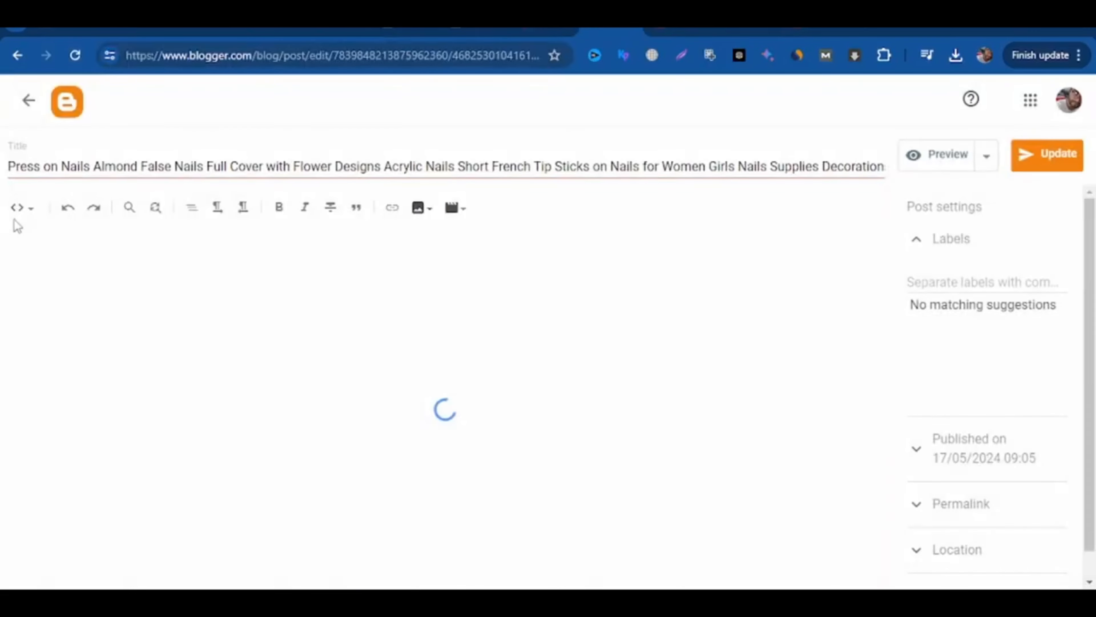
Step: Insert the Adsterra popunder script with source //pl23334832.highcpmgate.com/b7/05/41/b70541dc9064b01f7cd6ec2915e01b33.js on line 2 of the post's HTML, update the post and return to the posts list
{"action": "left_click", "coordinate": [19, 212]}
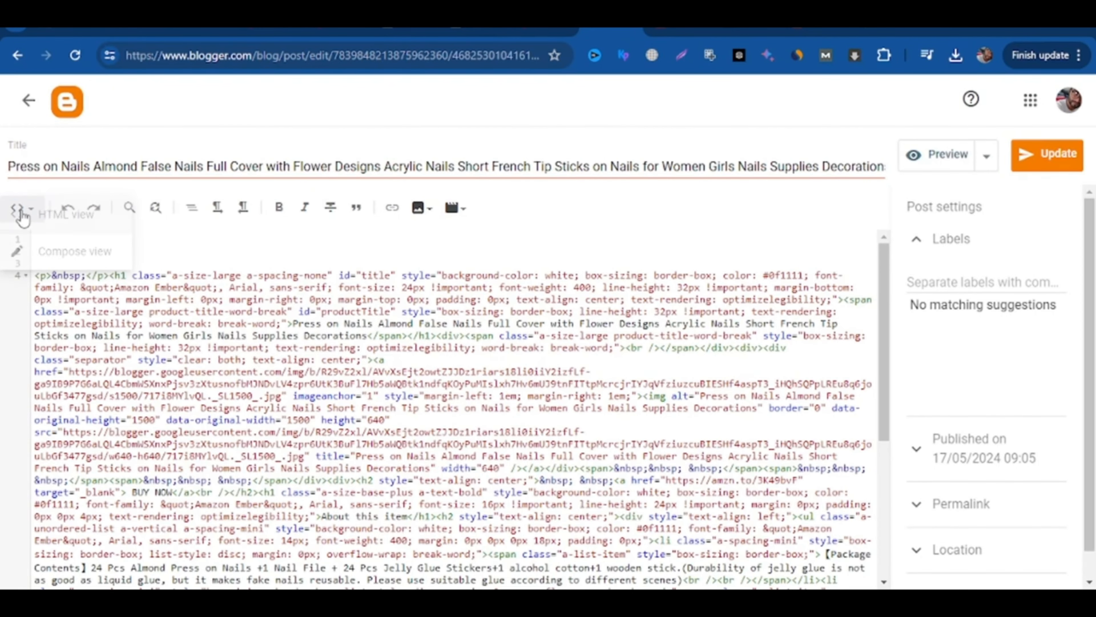
{"action": "left_click", "coordinate": [45, 229]}
{"action": "left_click", "coordinate": [51, 253]}
{"action": "type", "text": "<script type='text/javascript' src='//pl23334832.highcpmgate.com/b7/05/41/b70541dc9064b01f7cd6ec2915e01b33.js'></script>"}
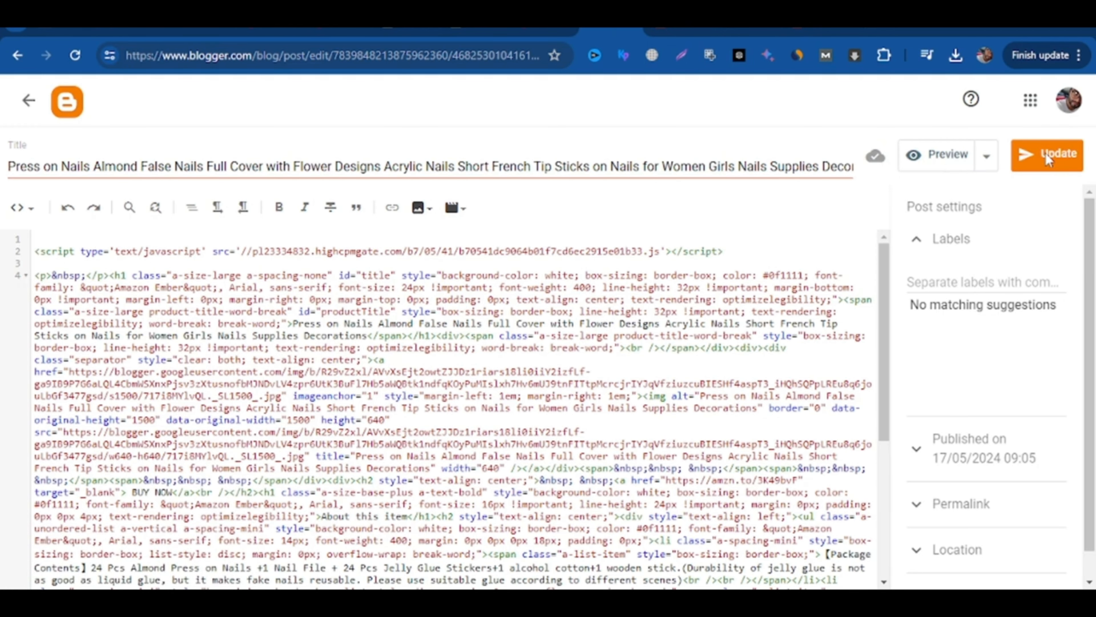
{"action": "left_click", "coordinate": [30, 102]}
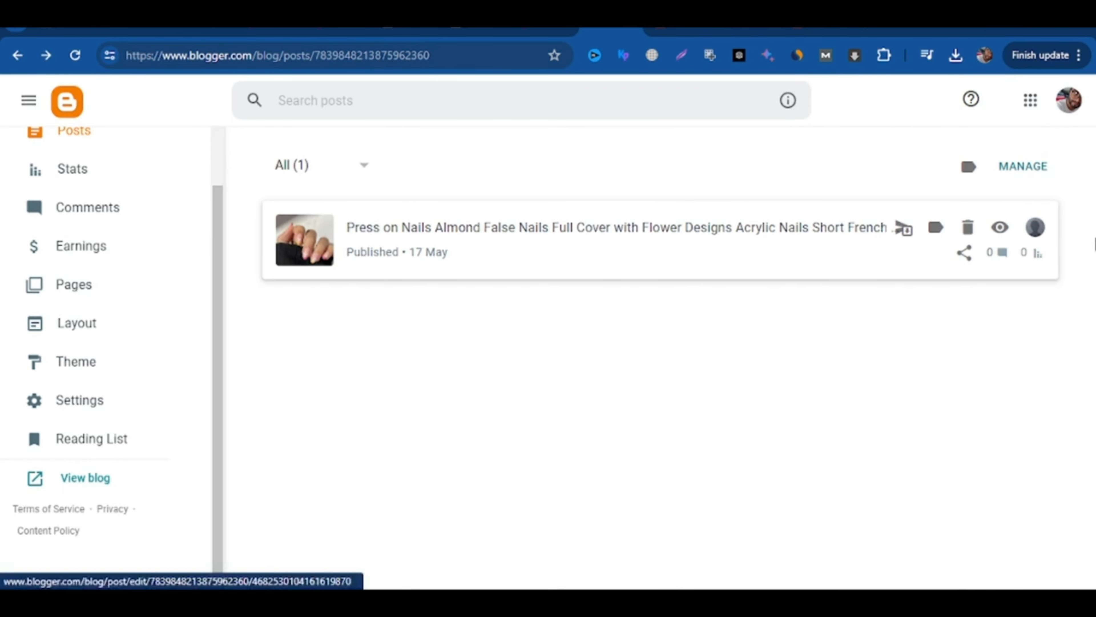
Step: Copy the published nail post's link address and open it in a new tab of the browser window showing Adsterra
{"action": "right_click", "coordinate": [997, 224]}
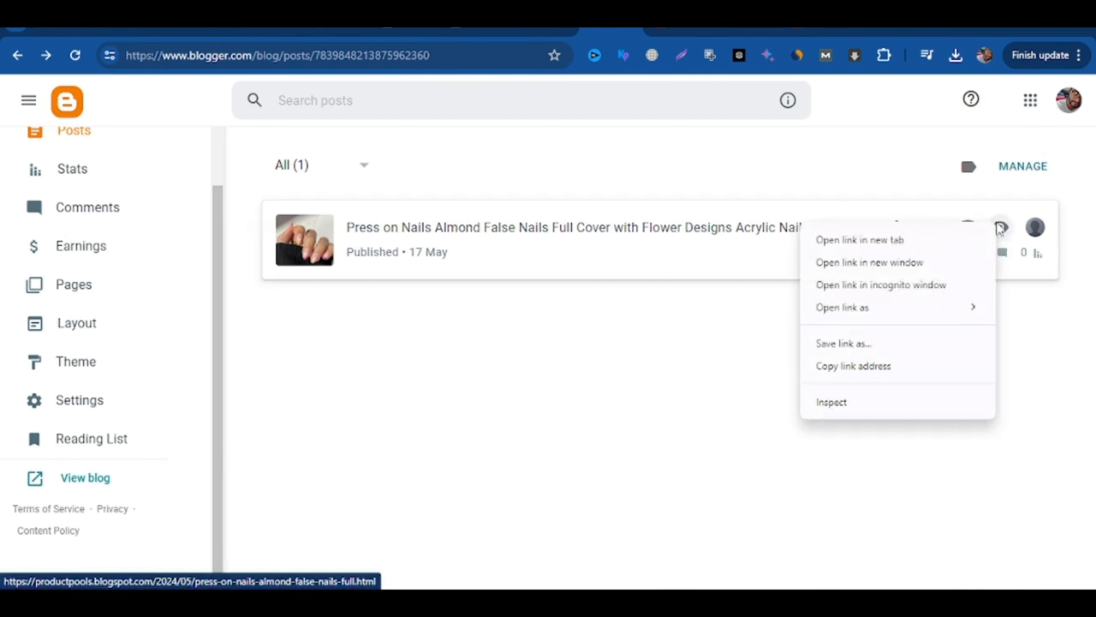
{"action": "left_click", "coordinate": [881, 371]}
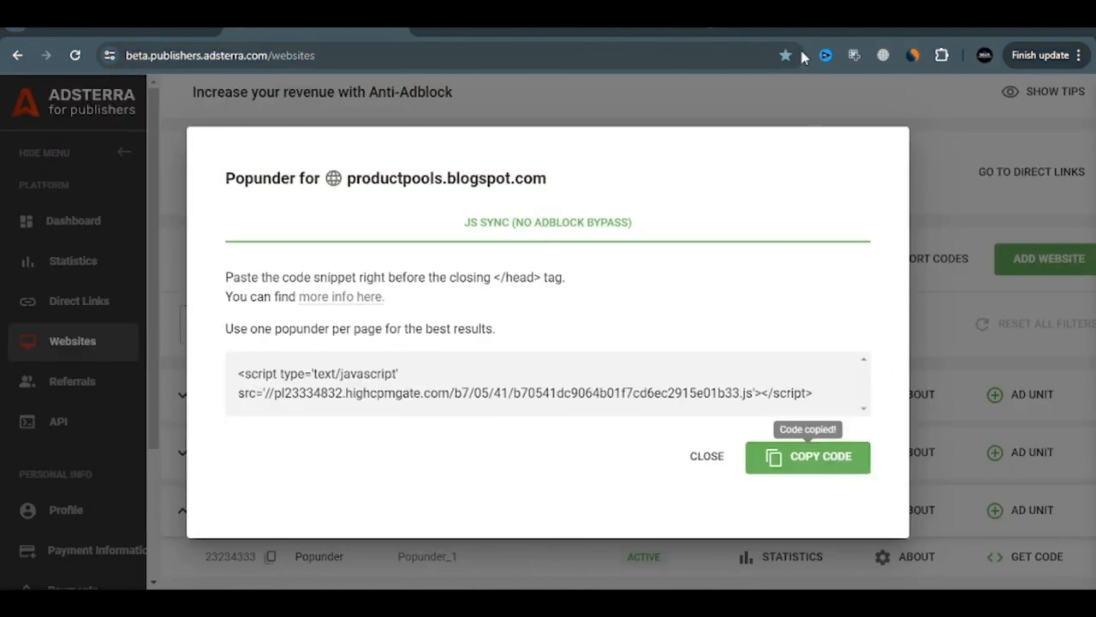
{"action": "left_click", "coordinate": [823, 30]}
{"action": "left_click", "coordinate": [596, 47]}
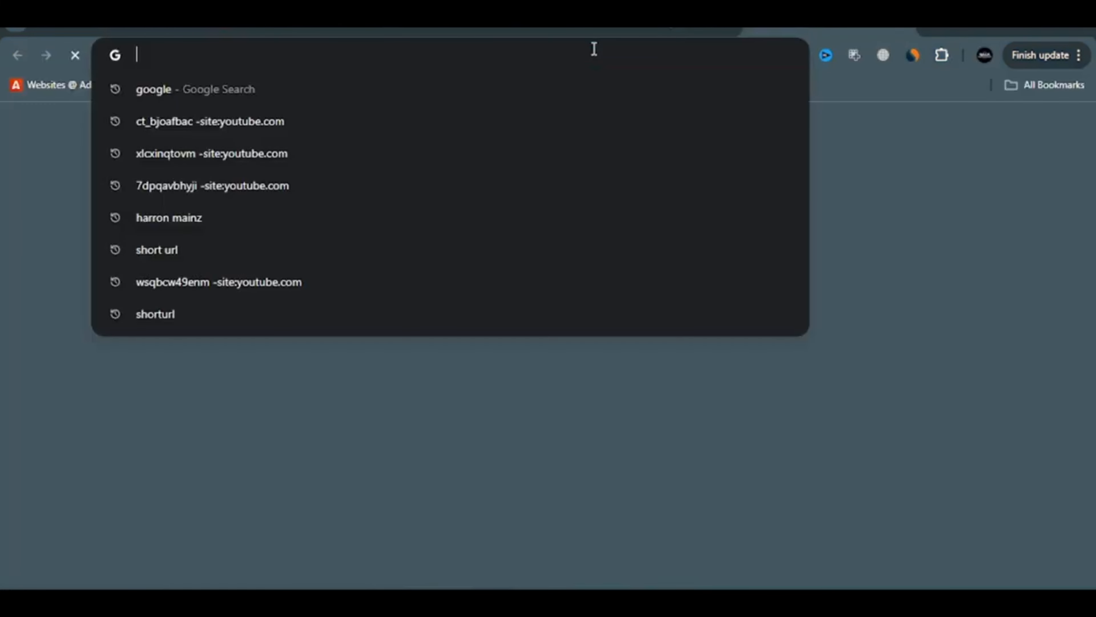
{"action": "key", "text": "ctrl+v"}
{"action": "key", "text": "Return"}
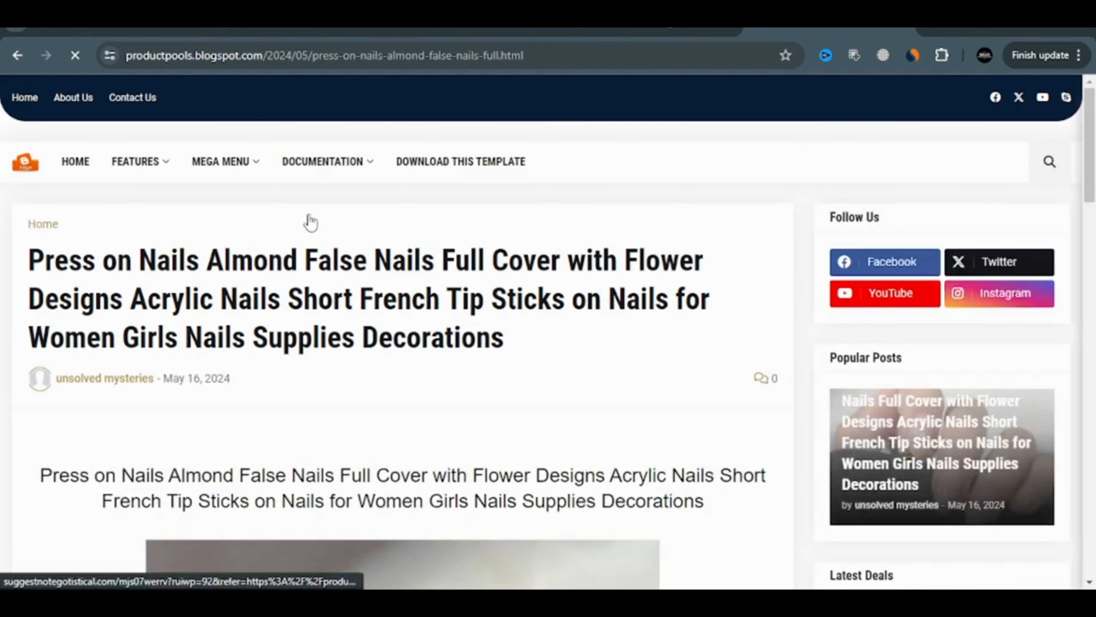
Step: Test the popunder ad on the live nail post twice, closing the first ad page and looking through the post to the GET 50% OFF link
{"action": "scroll", "coordinate": [311, 222], "scroll_direction": "down", "scroll_amount": 15}
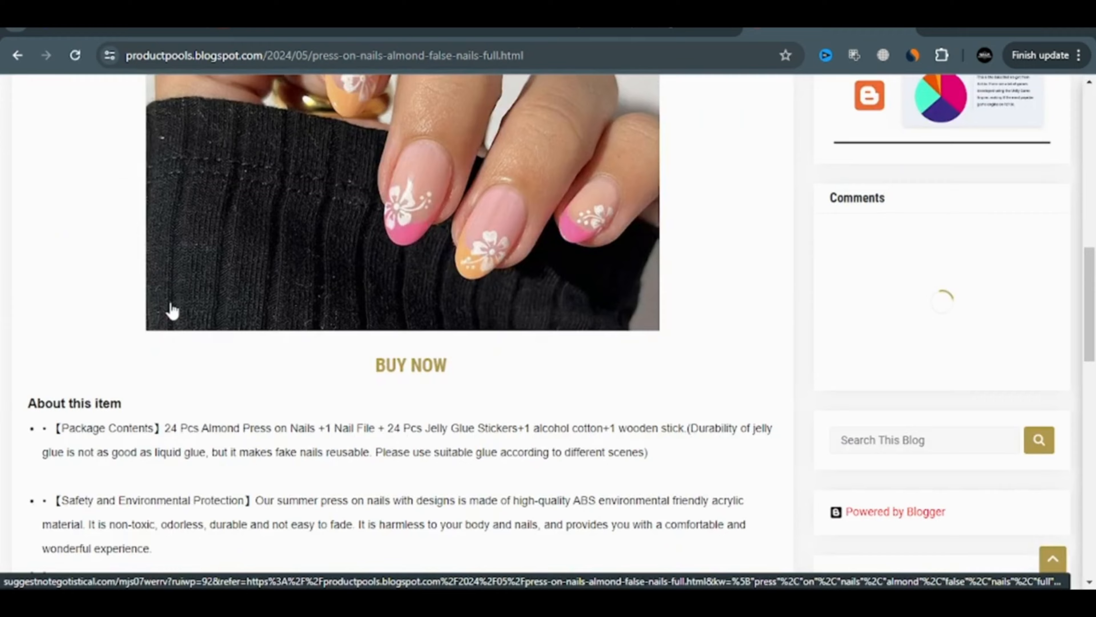
{"action": "scroll", "coordinate": [172, 310], "scroll_direction": "down", "scroll_amount": 5}
{"action": "left_click", "coordinate": [507, 314]}
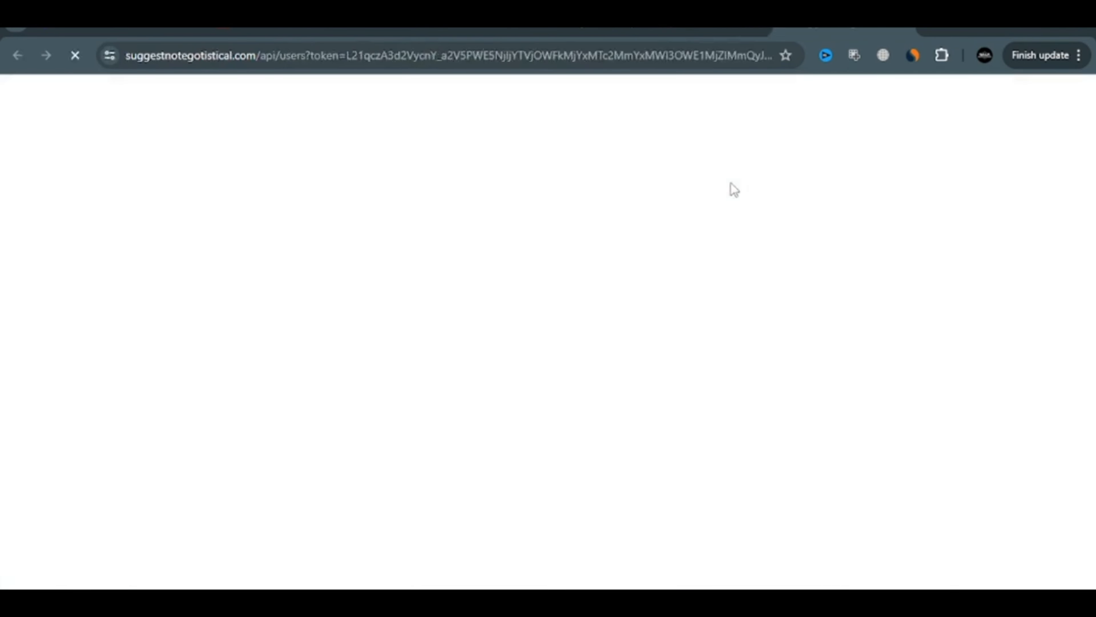
{"action": "key", "text": "ctrl+w"}
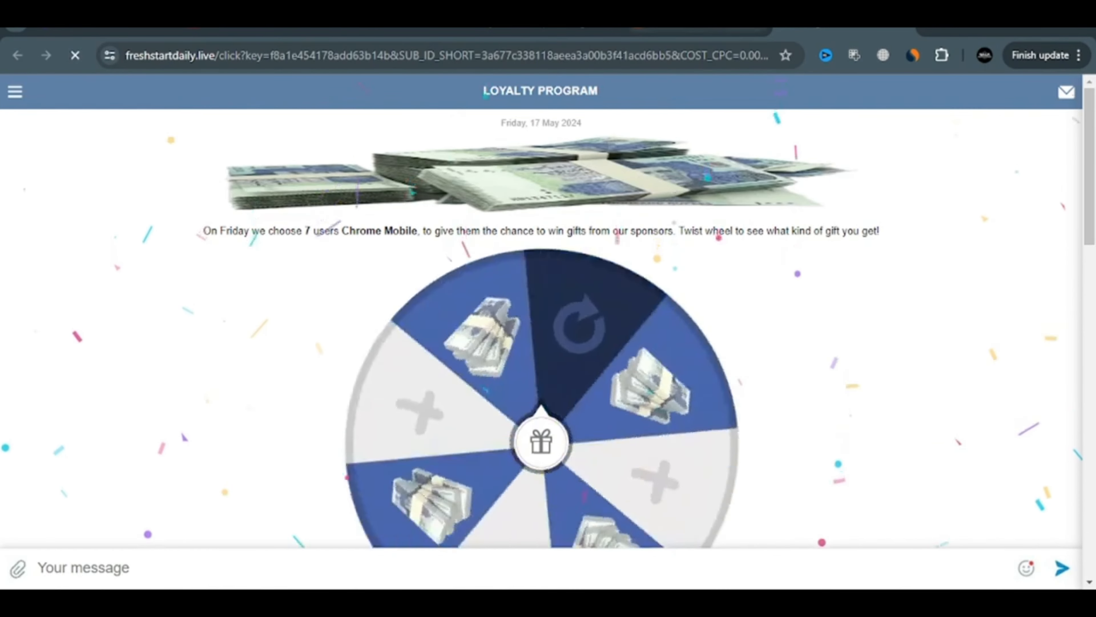
{"action": "left_click", "coordinate": [680, 34]}
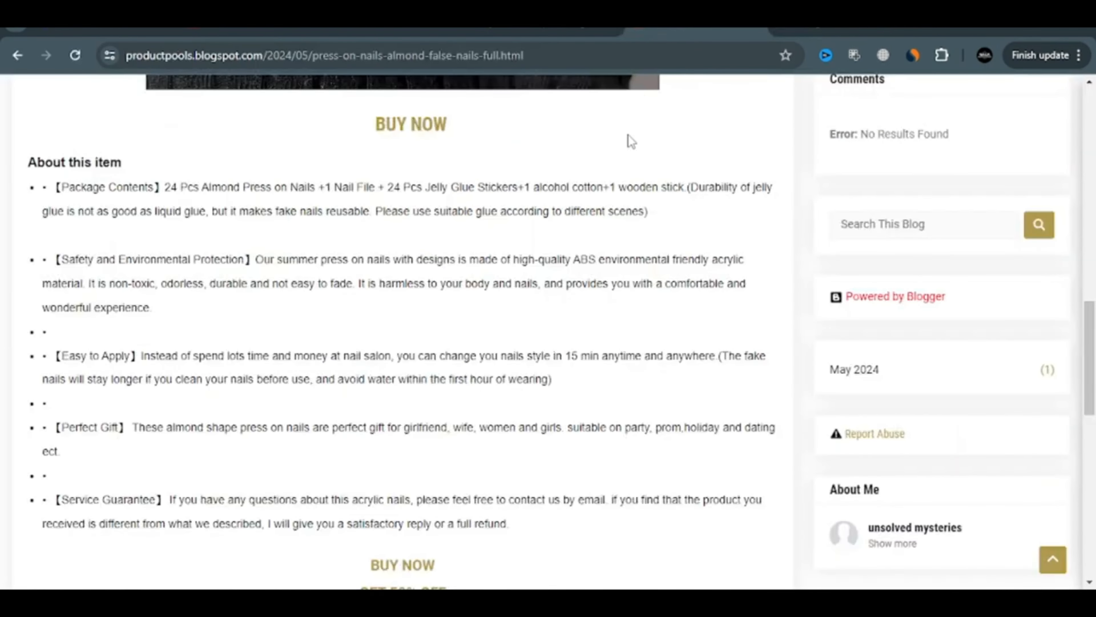
{"action": "scroll", "coordinate": [543, 236], "scroll_direction": "down", "scroll_amount": 5}
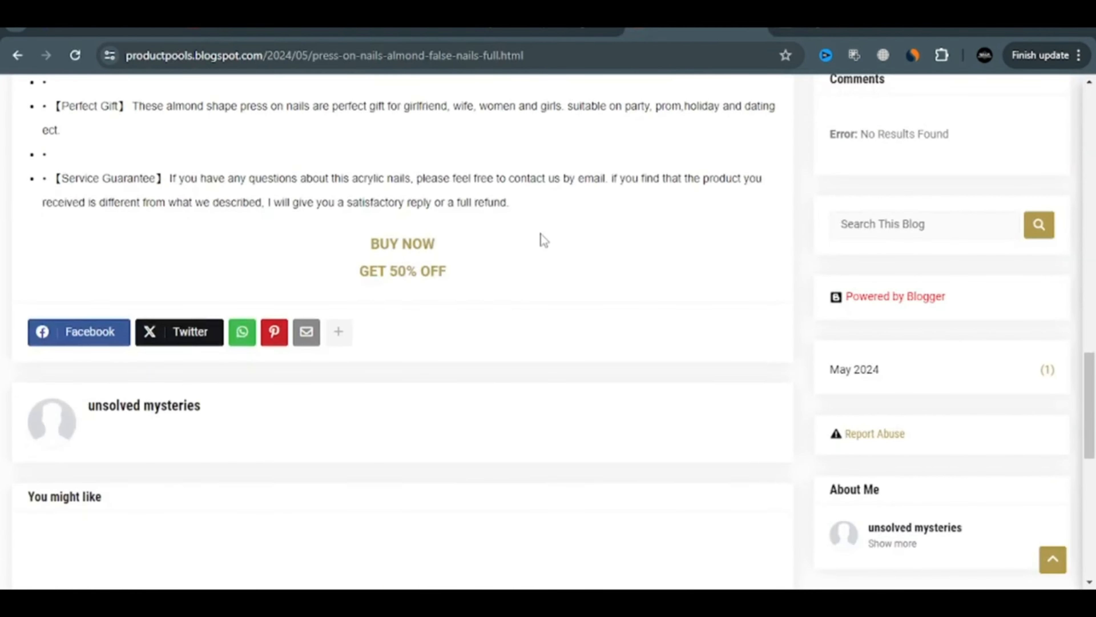
{"action": "scroll", "coordinate": [542, 237], "scroll_direction": "up", "scroll_amount": 10}
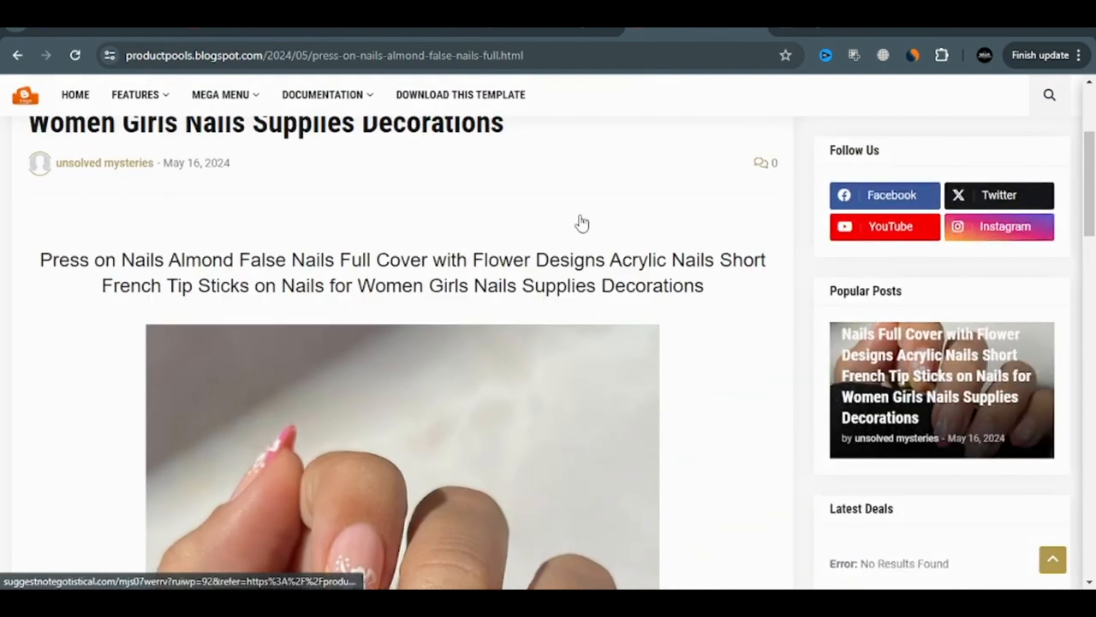
{"action": "left_click", "coordinate": [598, 251]}
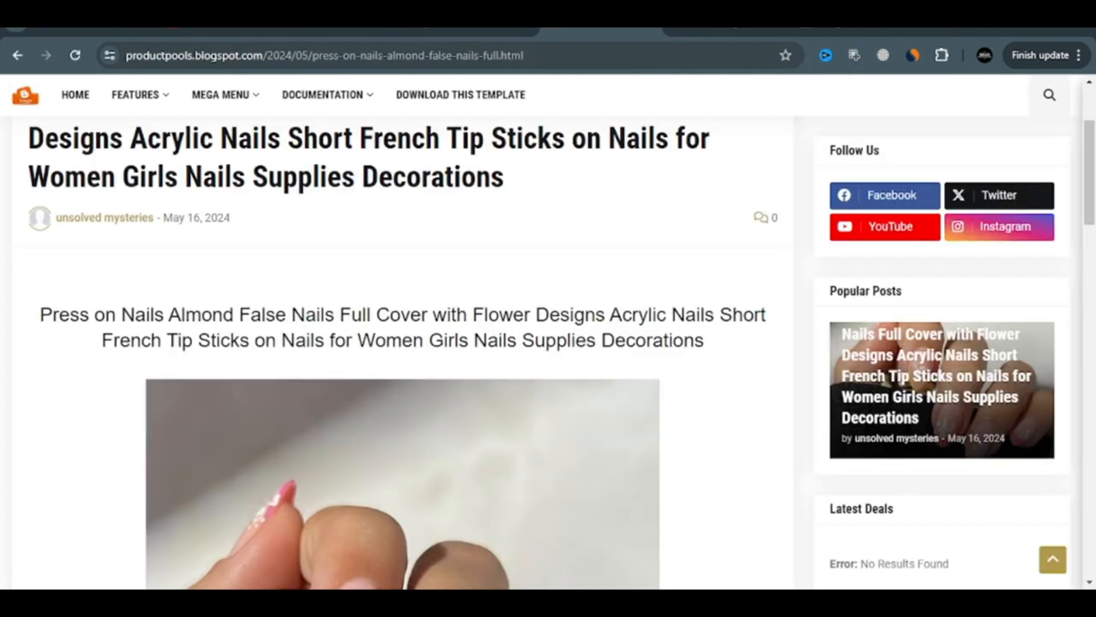
Step: Switch to Pinterest's Create Pin page and upload the flower-nail hand photo 717i8MYIvQL._SL1500_ from the Downloads folder
{"action": "key", "text": "alt+Tab"}
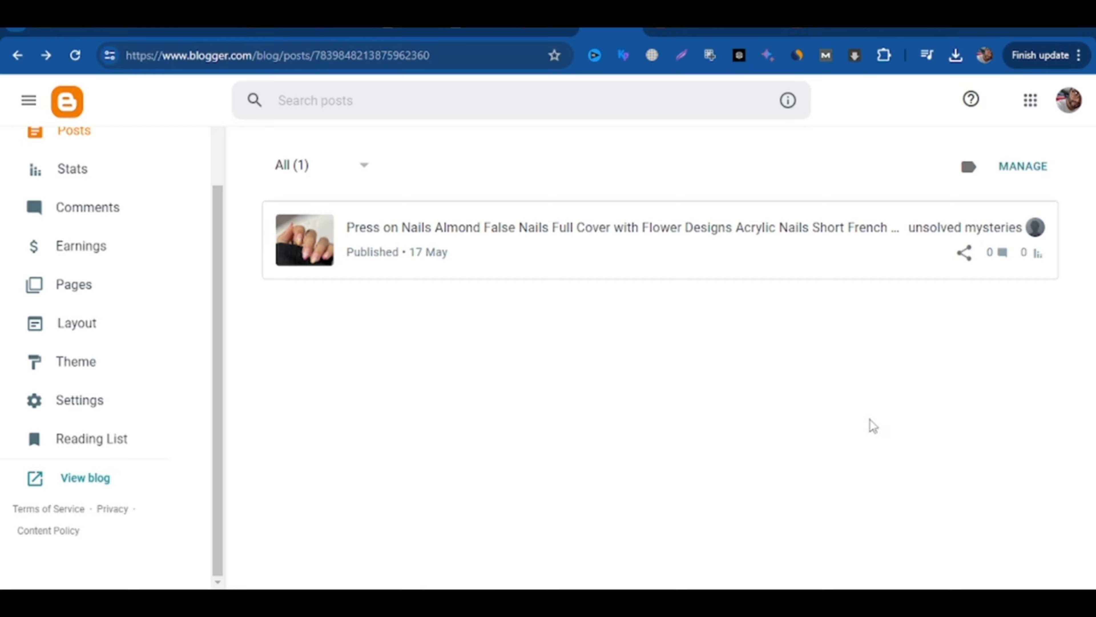
{"action": "key", "text": "ctrl+shift+Tab"}
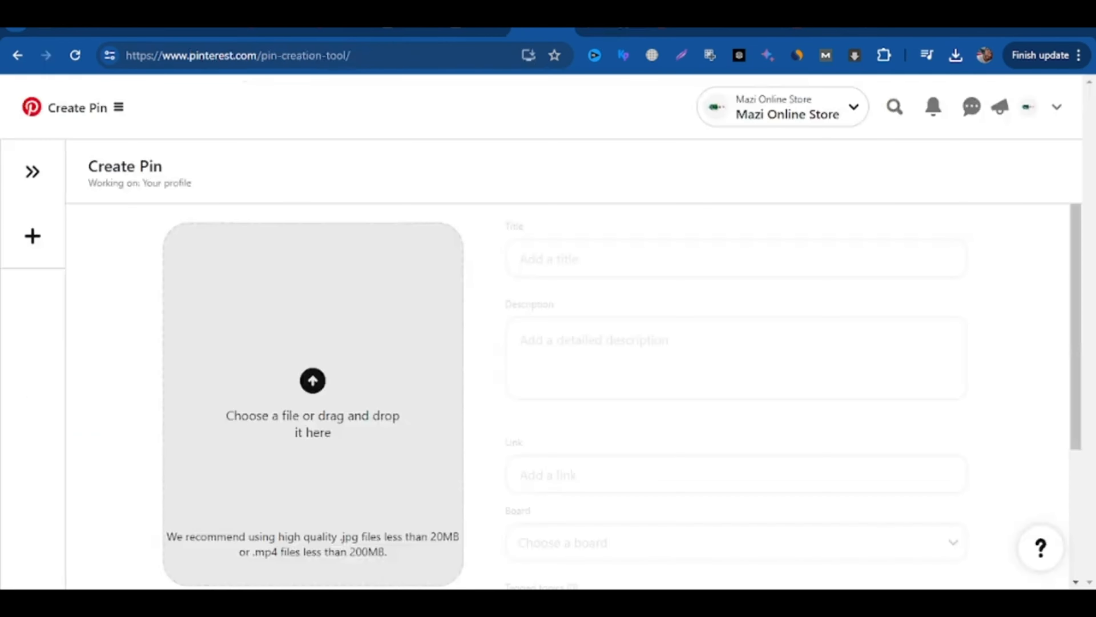
{"action": "left_click", "coordinate": [313, 382]}
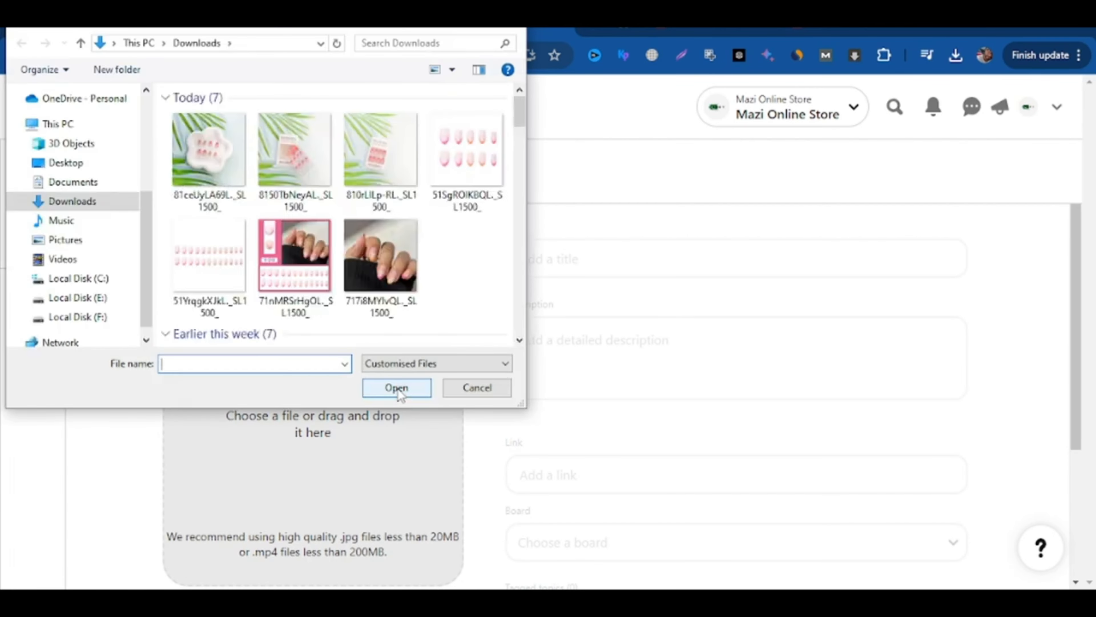
{"action": "double_click", "coordinate": [385, 248]}
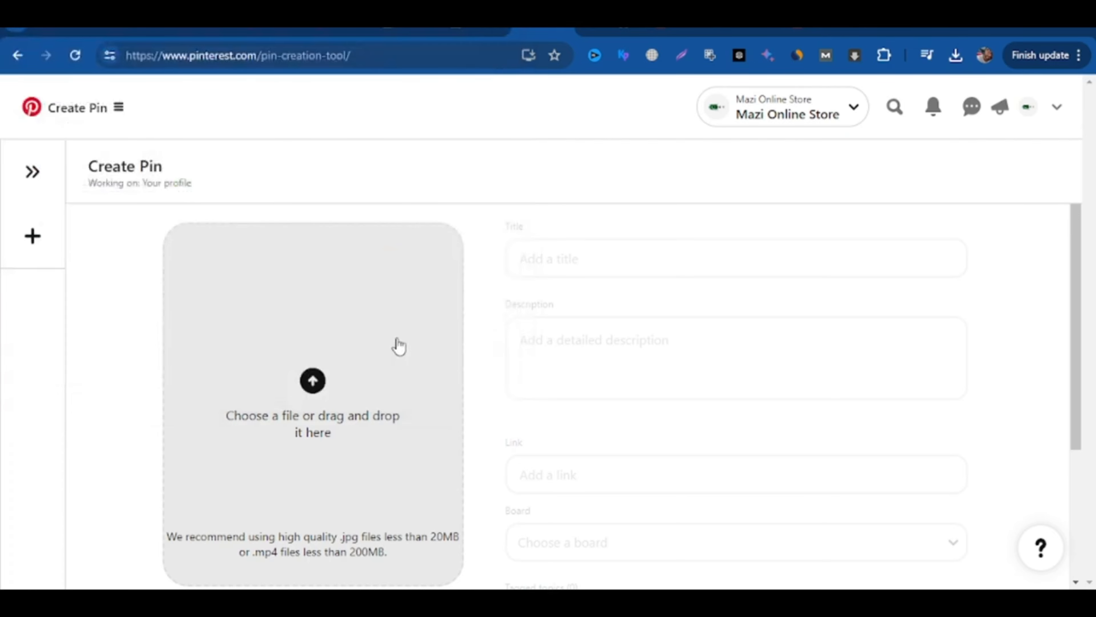
{"action": "scroll", "coordinate": [350, 363], "scroll_direction": "down", "scroll_amount": 3}
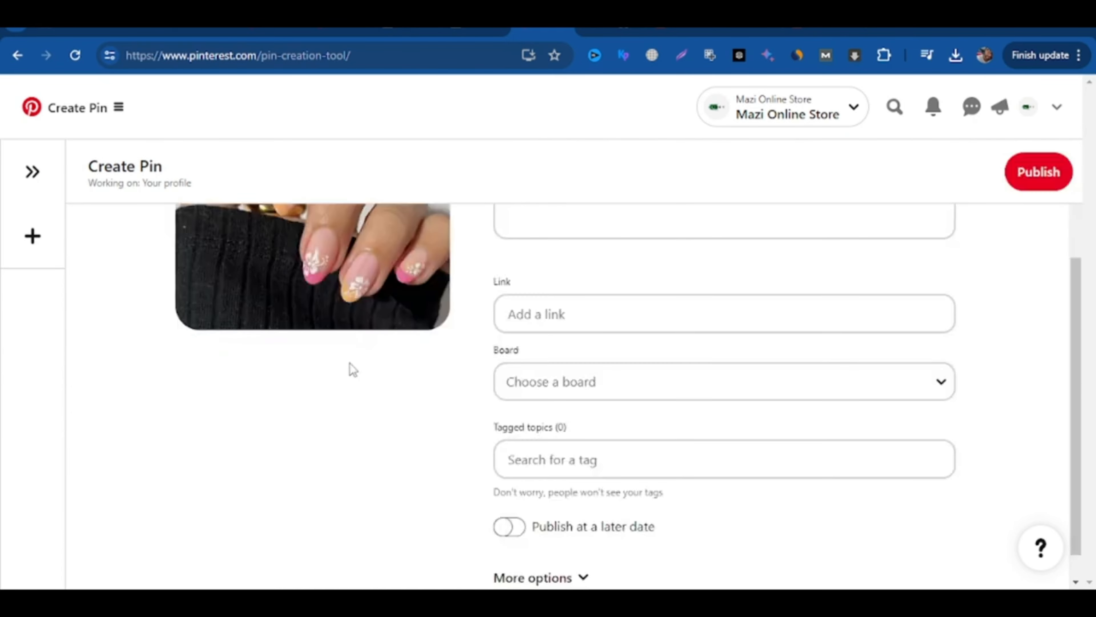
{"action": "scroll", "coordinate": [365, 371], "scroll_direction": "up", "scroll_amount": 3}
Step: Check the trending keywords on Pinterest Trends and title the pin "summer nails", copied from the search term on the Amazon product page
{"action": "left_click", "coordinate": [621, 266]}
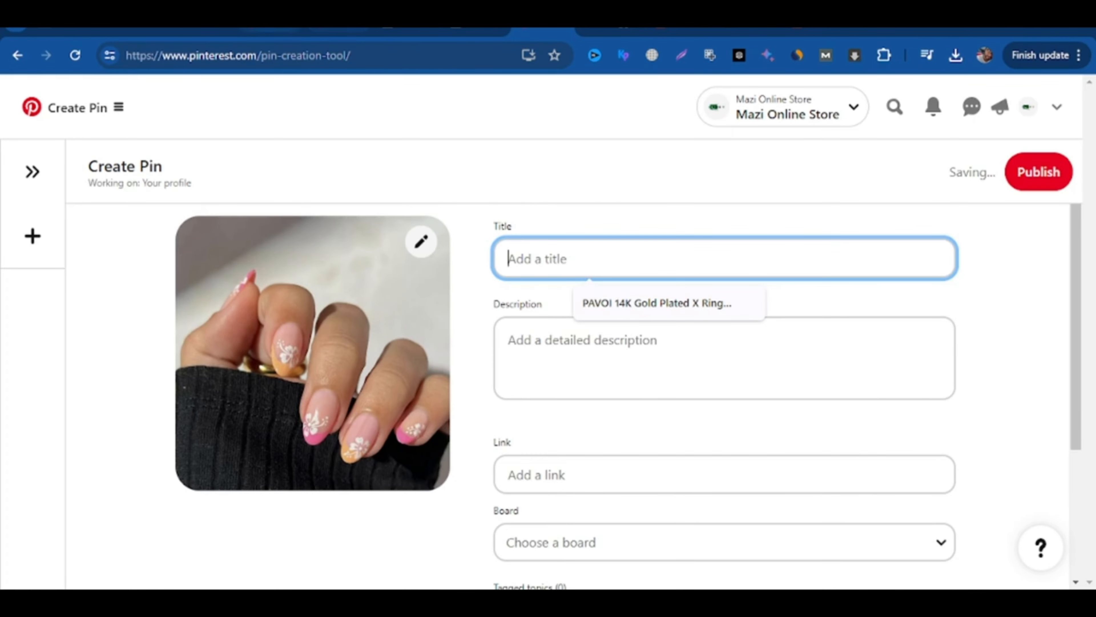
{"action": "left_click", "coordinate": [271, 19]}
{"action": "scroll", "coordinate": [491, 320], "scroll_direction": "down", "scroll_amount": 8}
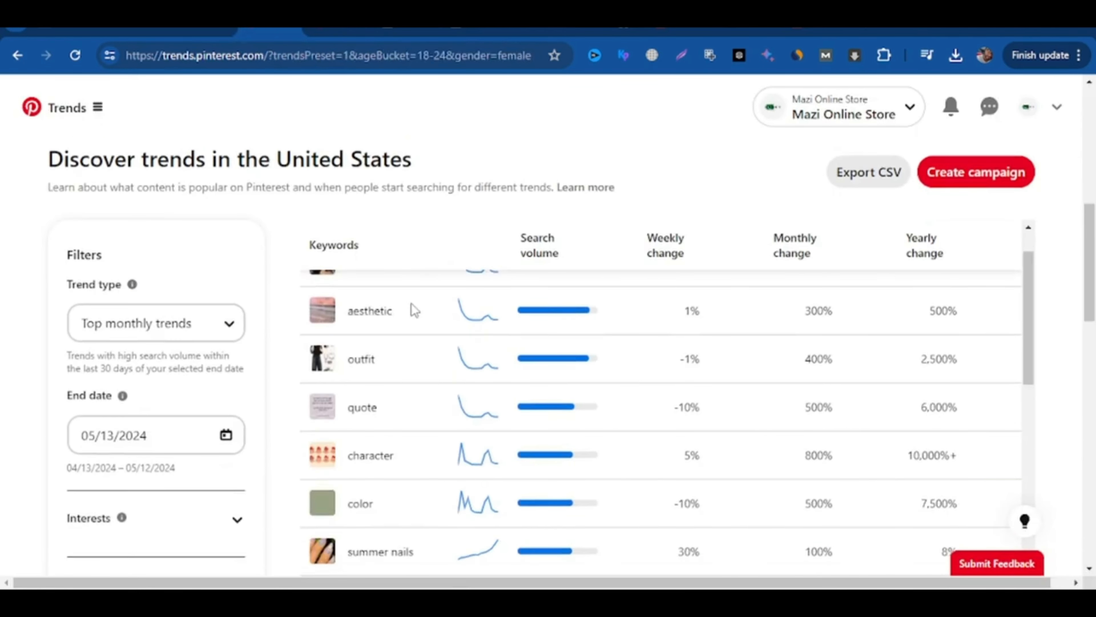
{"action": "scroll", "coordinate": [422, 324], "scroll_direction": "up", "scroll_amount": 2}
{"action": "scroll", "coordinate": [394, 311], "scroll_direction": "up", "scroll_amount": 2}
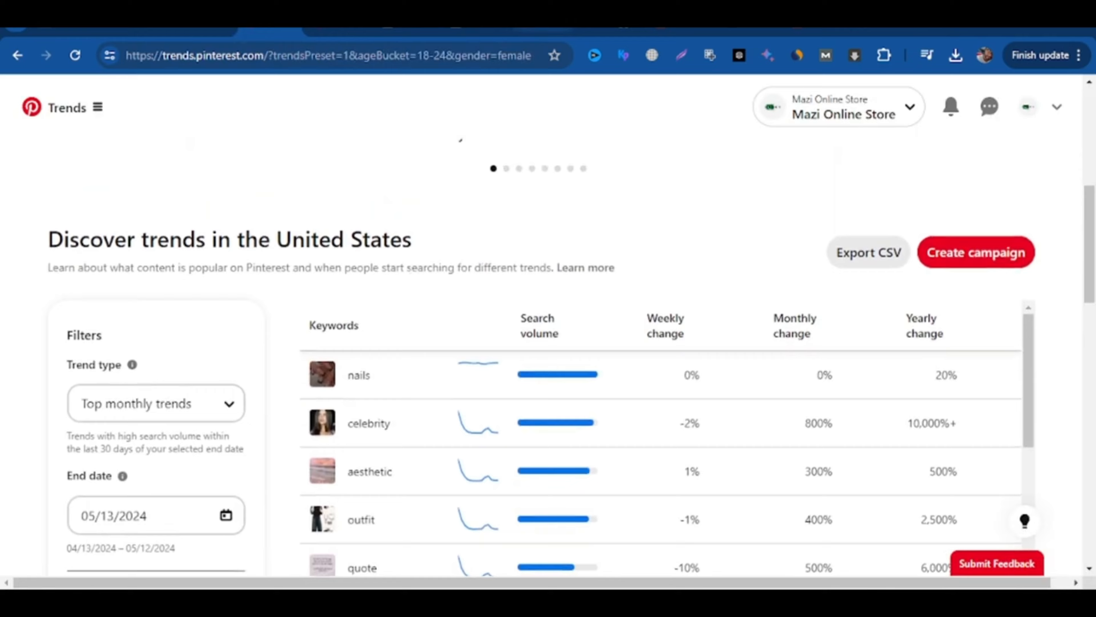
{"action": "left_click", "coordinate": [540, 20]}
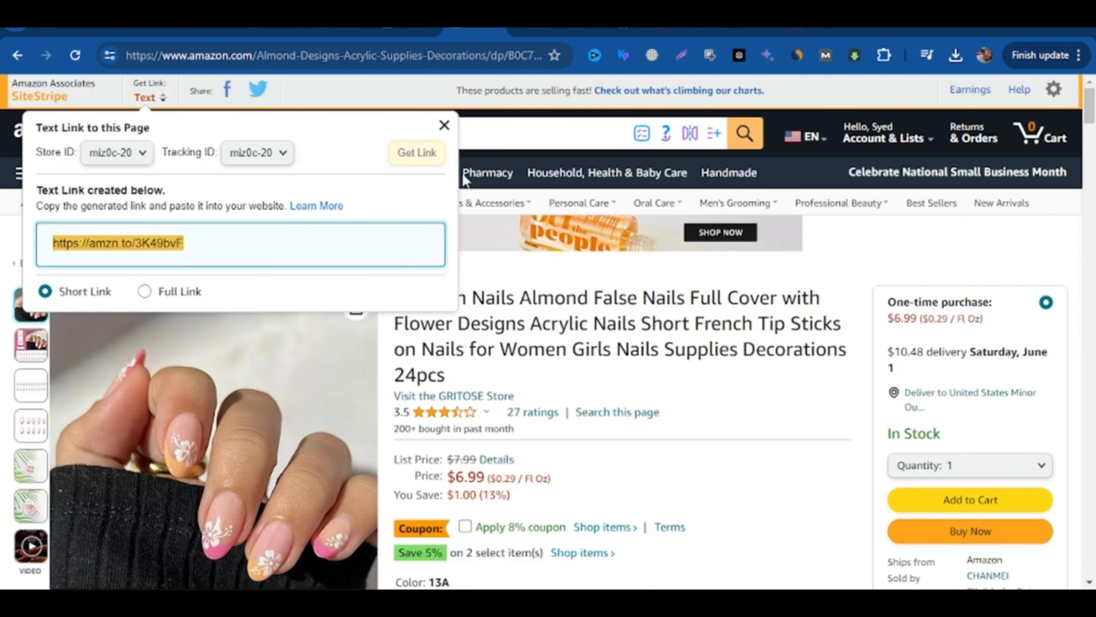
{"action": "left_click", "coordinate": [445, 126]}
{"action": "left_click_drag", "start_coordinate": [367, 139], "coordinate": [257, 150]}
{"action": "key", "text": "ctrl+c"}
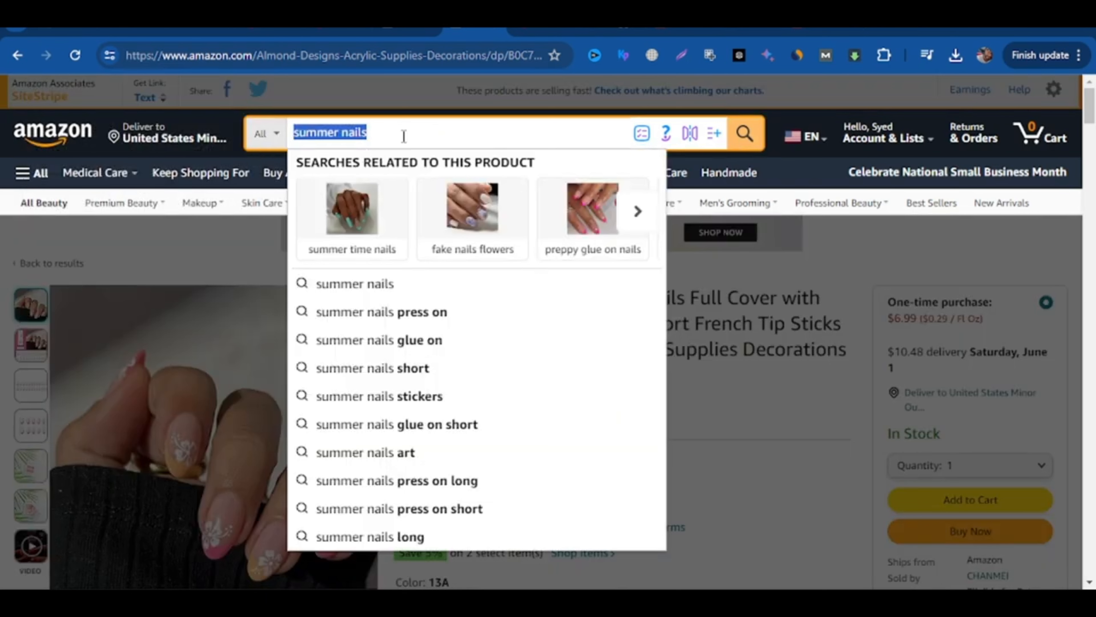
{"action": "left_click", "coordinate": [535, 30]}
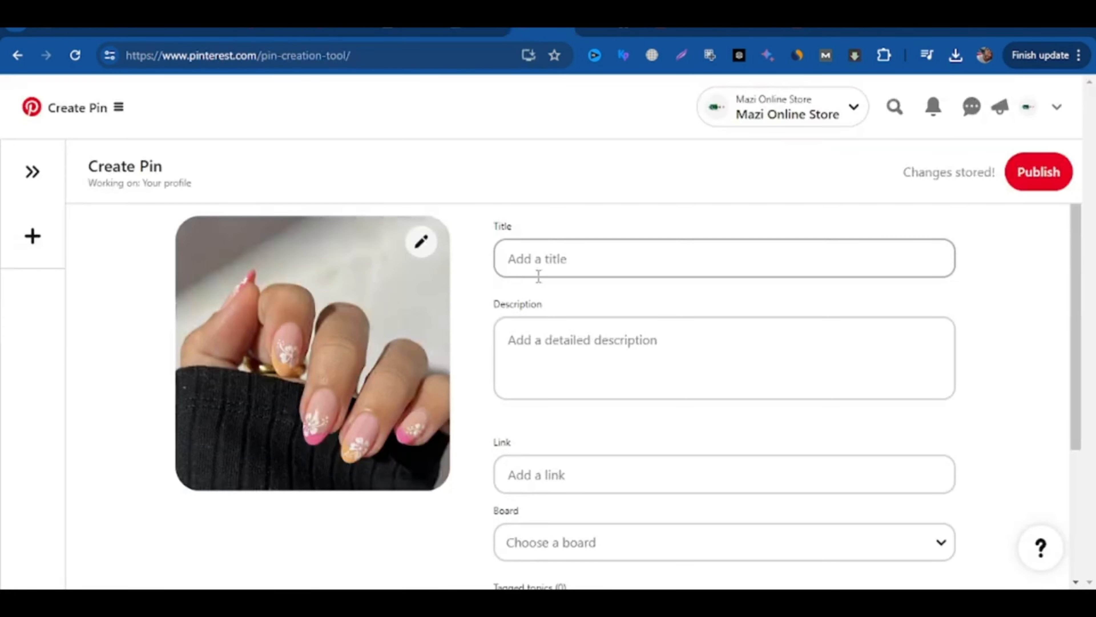
{"action": "left_click", "coordinate": [542, 259]}
{"action": "key", "text": "ctrl+v"}
Step: Fill the pin's description with the Package Contents and Safety and Environmental Protection bullets copied from the Amazon product page
{"action": "left_click", "coordinate": [547, 348]}
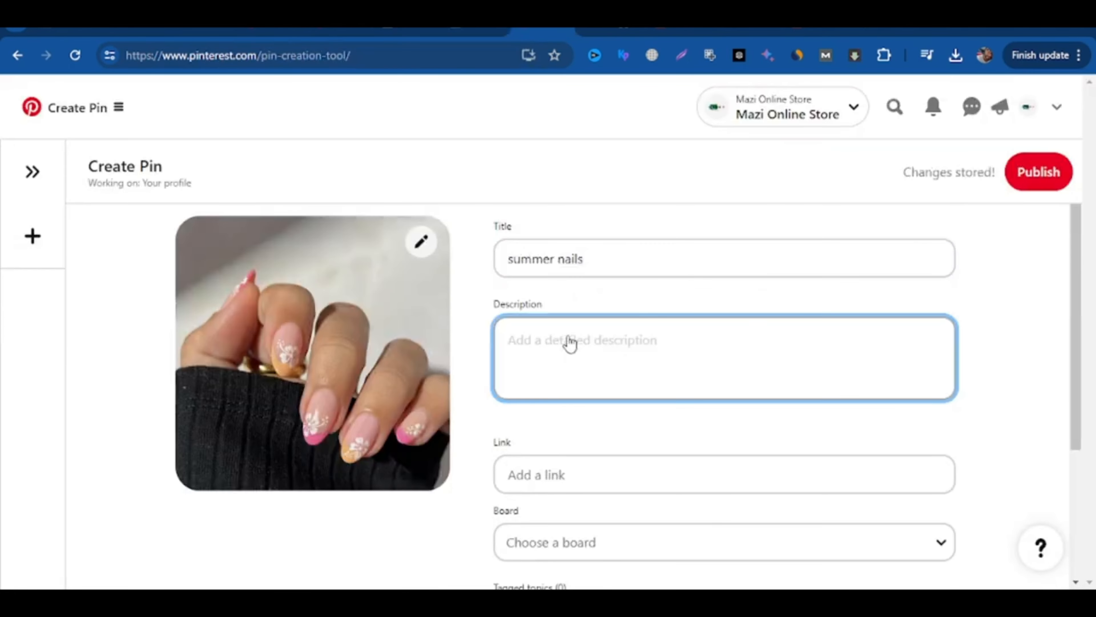
{"action": "left_click", "coordinate": [474, 29]}
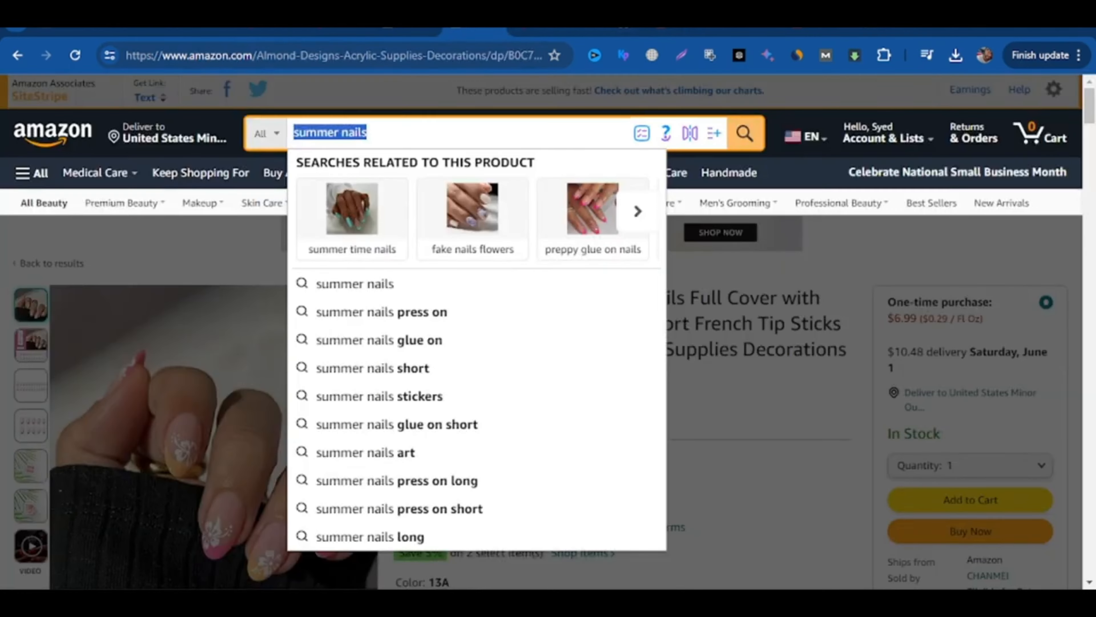
{"action": "left_click", "coordinate": [747, 370]}
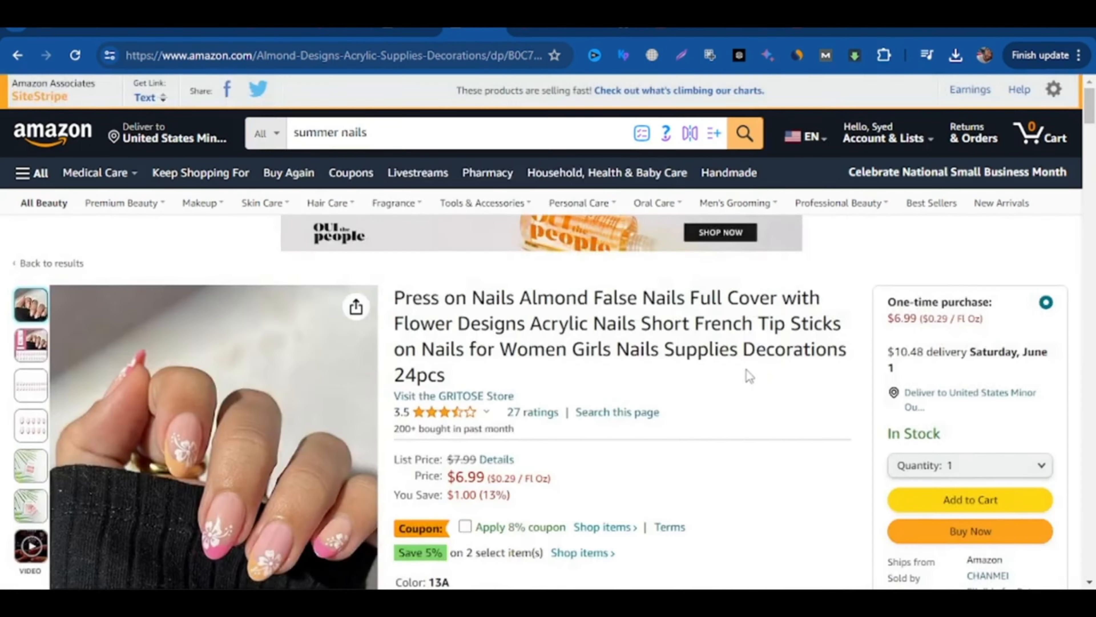
{"action": "scroll", "coordinate": [649, 330], "scroll_direction": "down", "scroll_amount": 6}
{"action": "scroll", "coordinate": [649, 330], "scroll_direction": "down", "scroll_amount": 5}
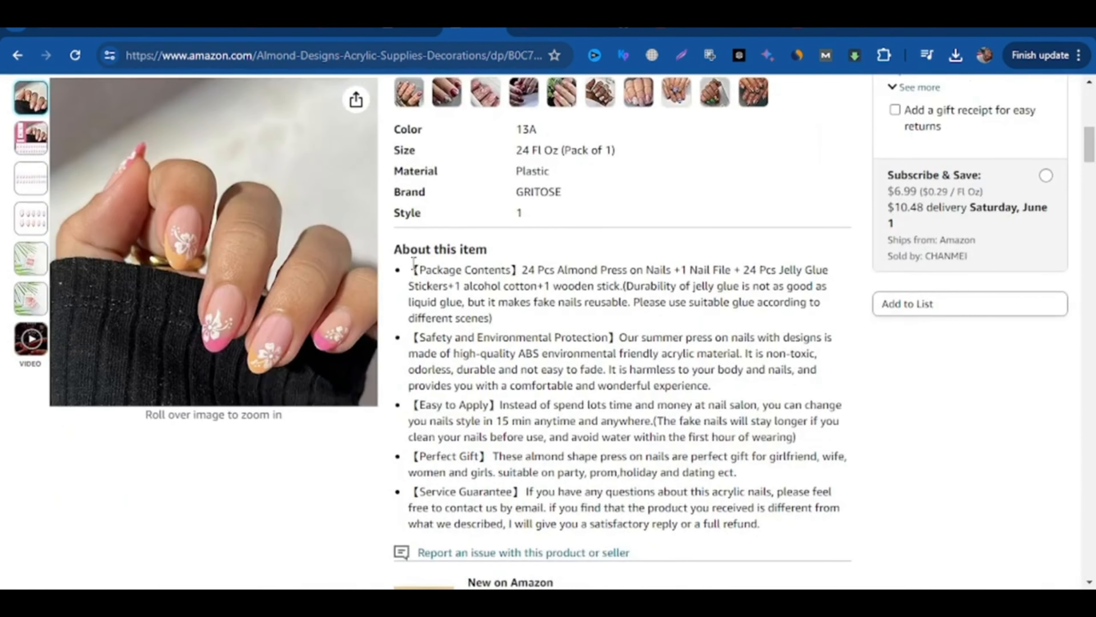
{"action": "left_click_drag", "start_coordinate": [411, 268], "coordinate": [719, 384]}
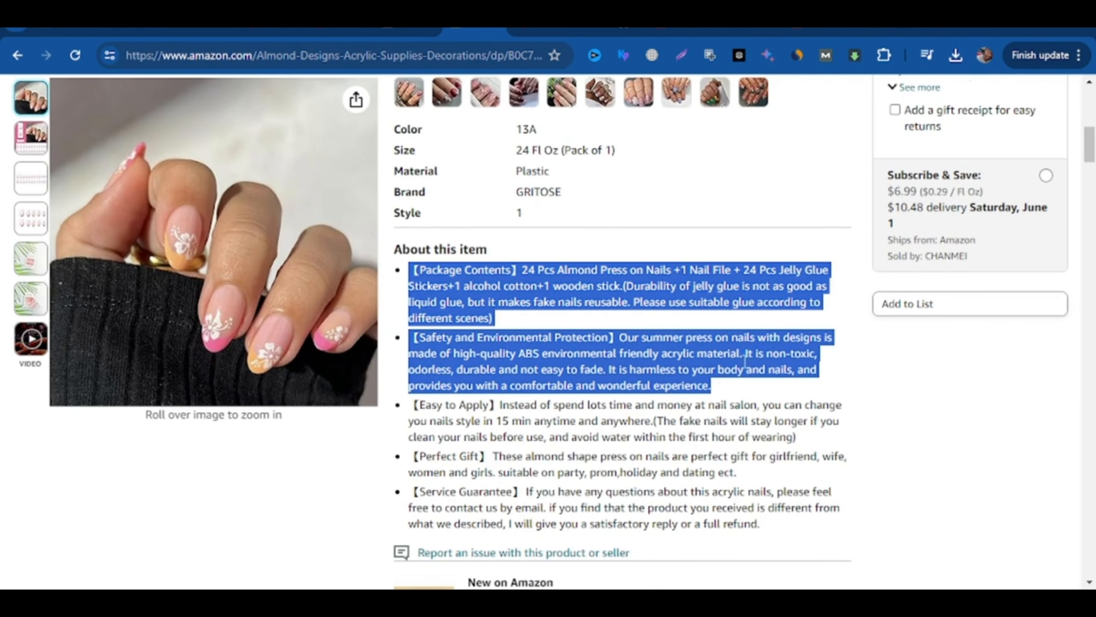
{"action": "left_click", "coordinate": [542, 29]}
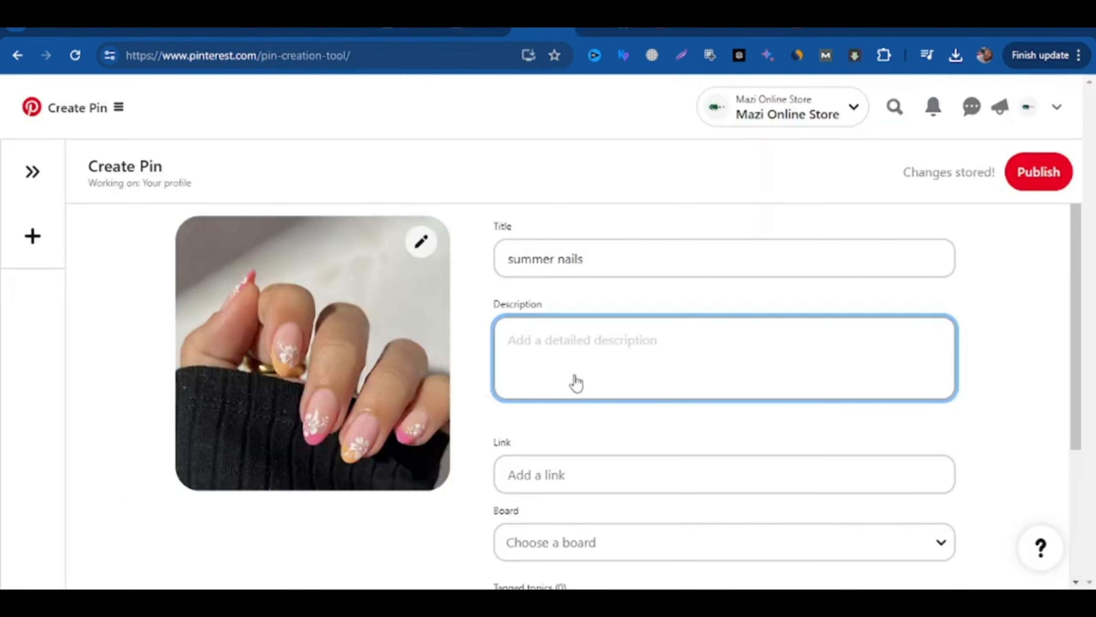
{"action": "key", "text": "ctrl+v"}
Step: Assign the pin to the "sales" board, leaving the link empty
{"action": "scroll", "coordinate": [578, 495], "scroll_direction": "down", "scroll_amount": 2}
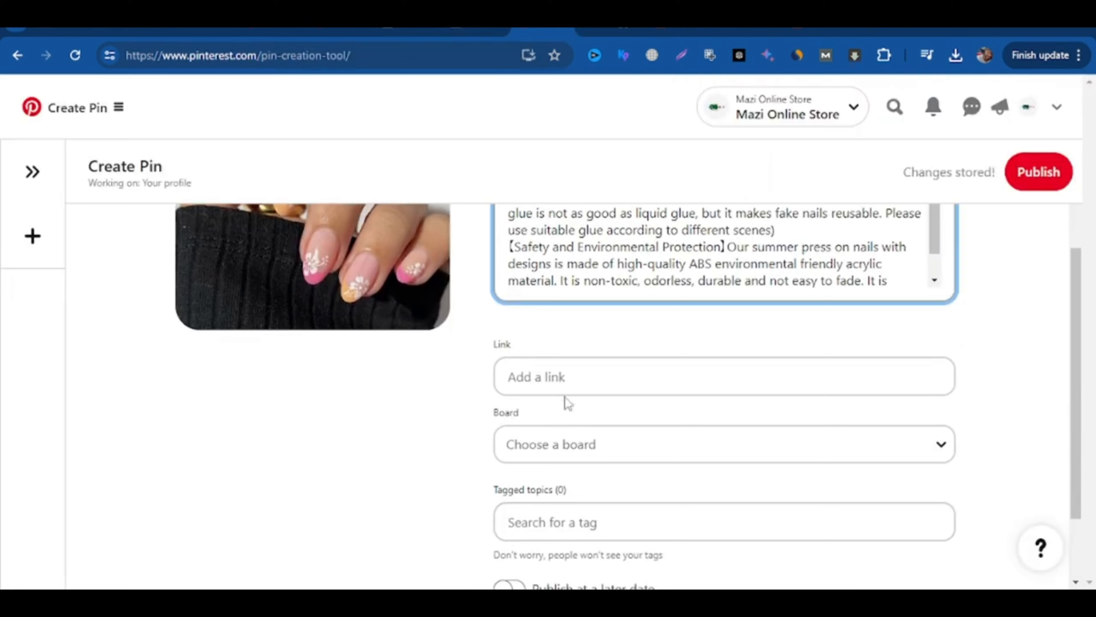
{"action": "left_click", "coordinate": [567, 374]}
{"action": "left_click", "coordinate": [717, 330]}
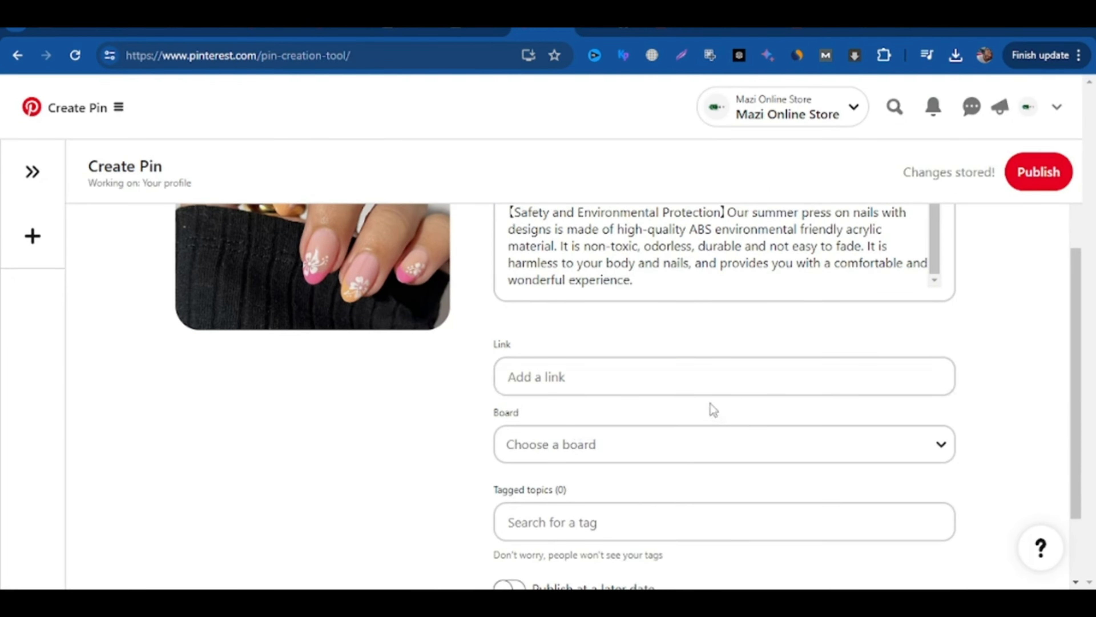
{"action": "scroll", "coordinate": [713, 409], "scroll_direction": "down", "scroll_amount": 2}
{"action": "left_click", "coordinate": [914, 375]}
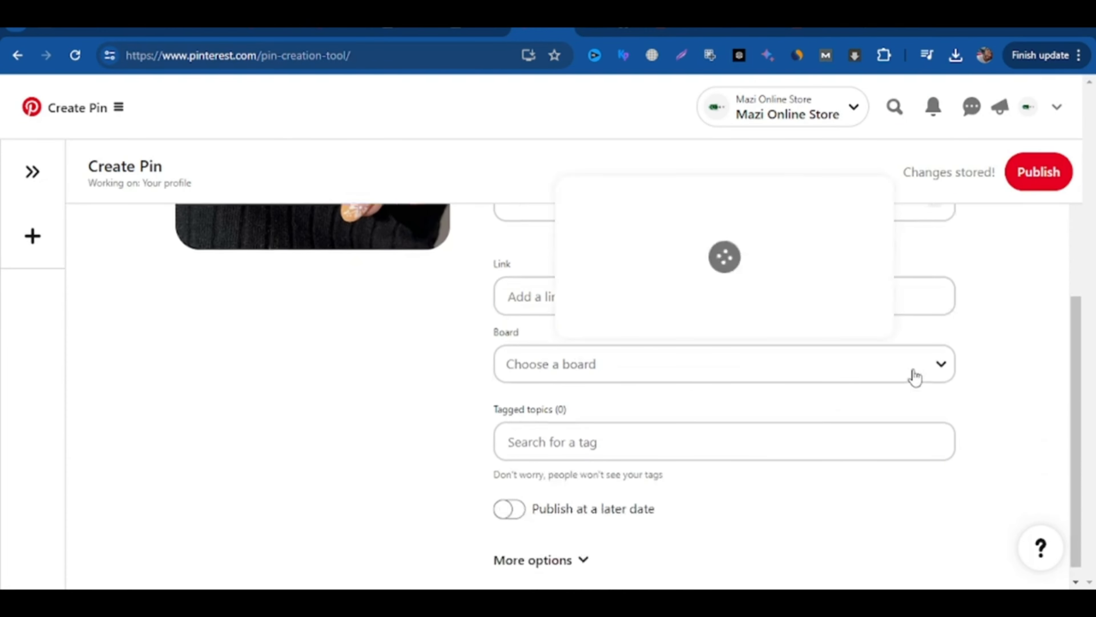
{"action": "left_click", "coordinate": [237, 388]}
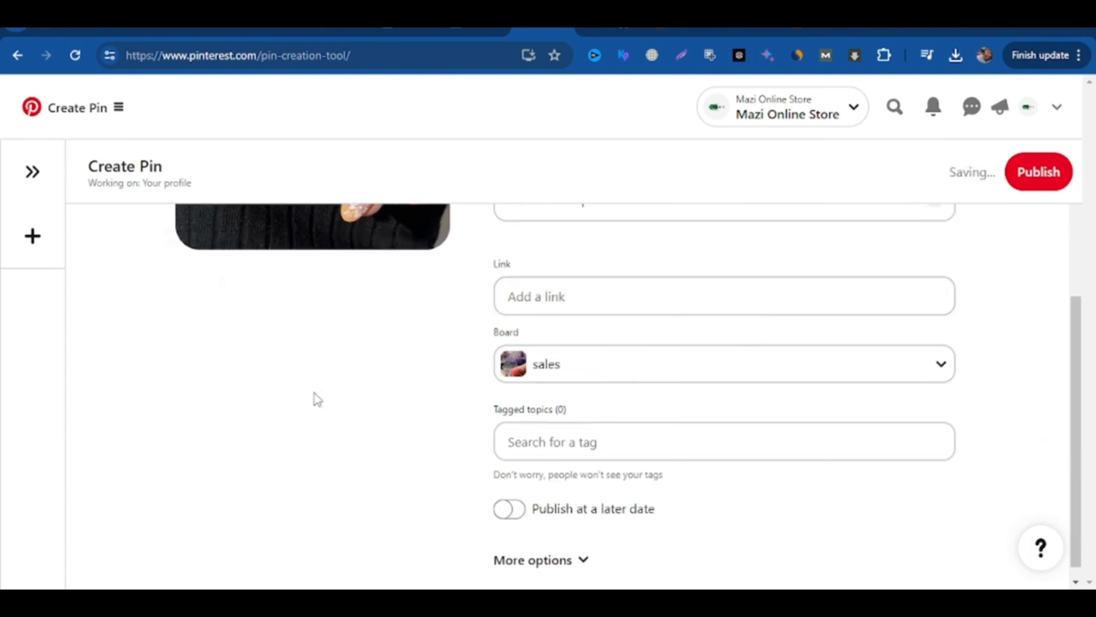
Step: Tag the pin with the topics Summer Nails, Nail Art and Nail Design
{"action": "scroll", "coordinate": [737, 374], "scroll_direction": "down", "scroll_amount": 1}
{"action": "left_click", "coordinate": [609, 426]}
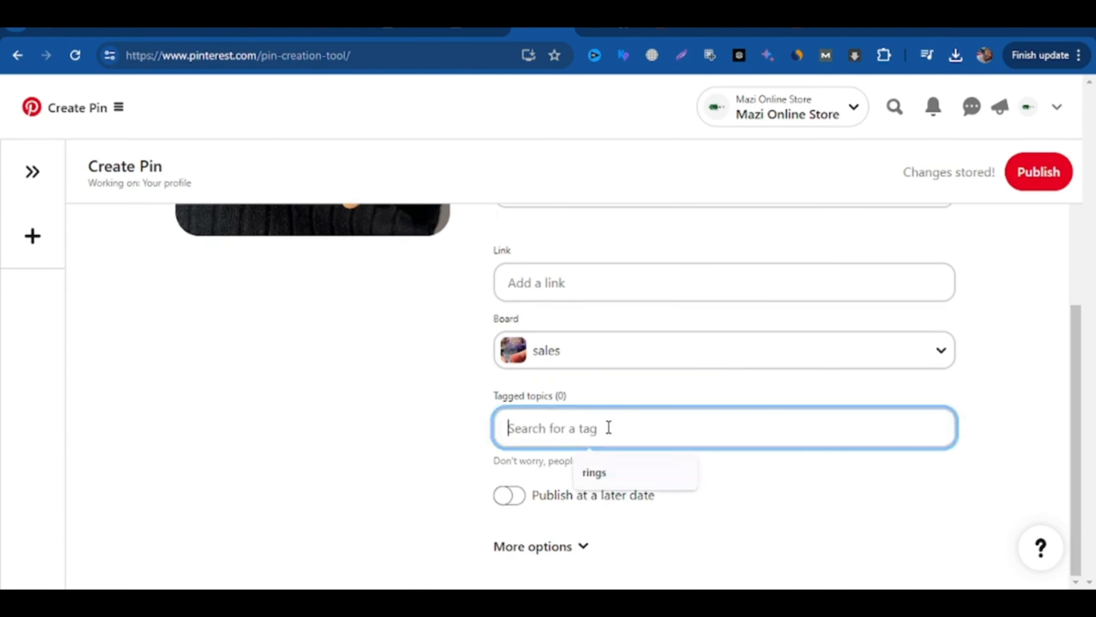
{"action": "type", "text": "sum"}
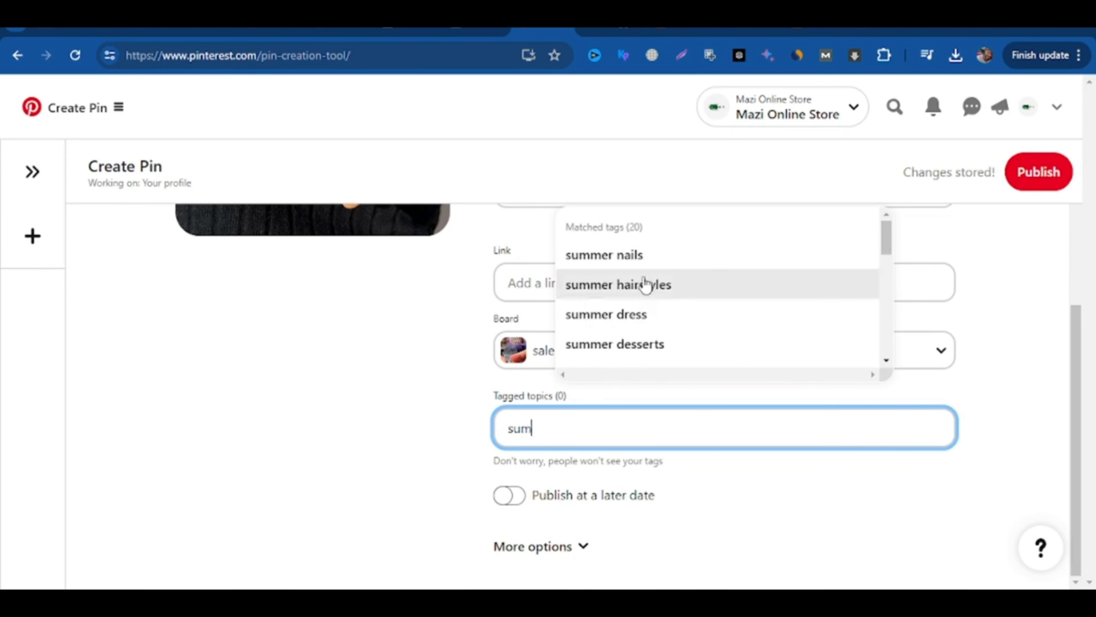
{"action": "left_click", "coordinate": [643, 255]}
{"action": "left_click", "coordinate": [616, 432]}
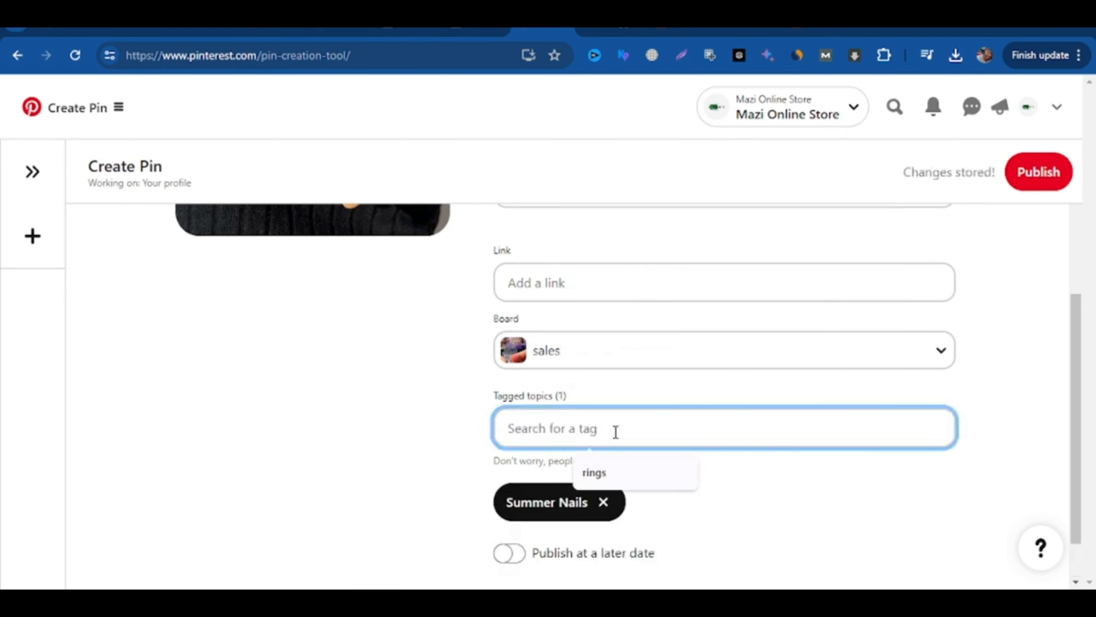
{"action": "type", "text": "nail"}
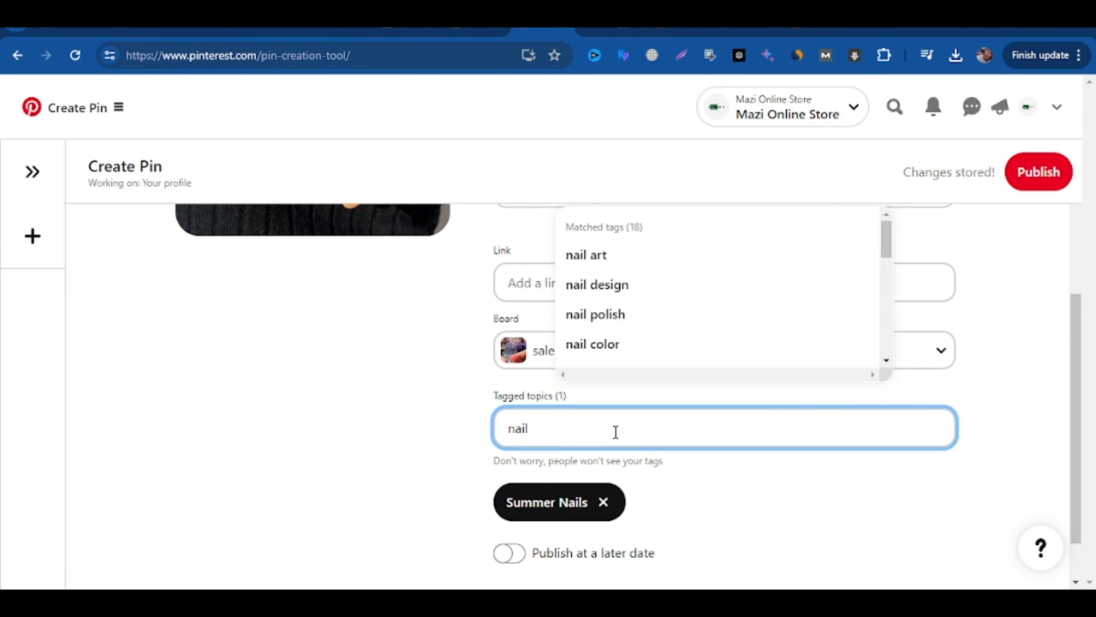
{"action": "left_click", "coordinate": [621, 254]}
{"action": "left_click", "coordinate": [627, 426]}
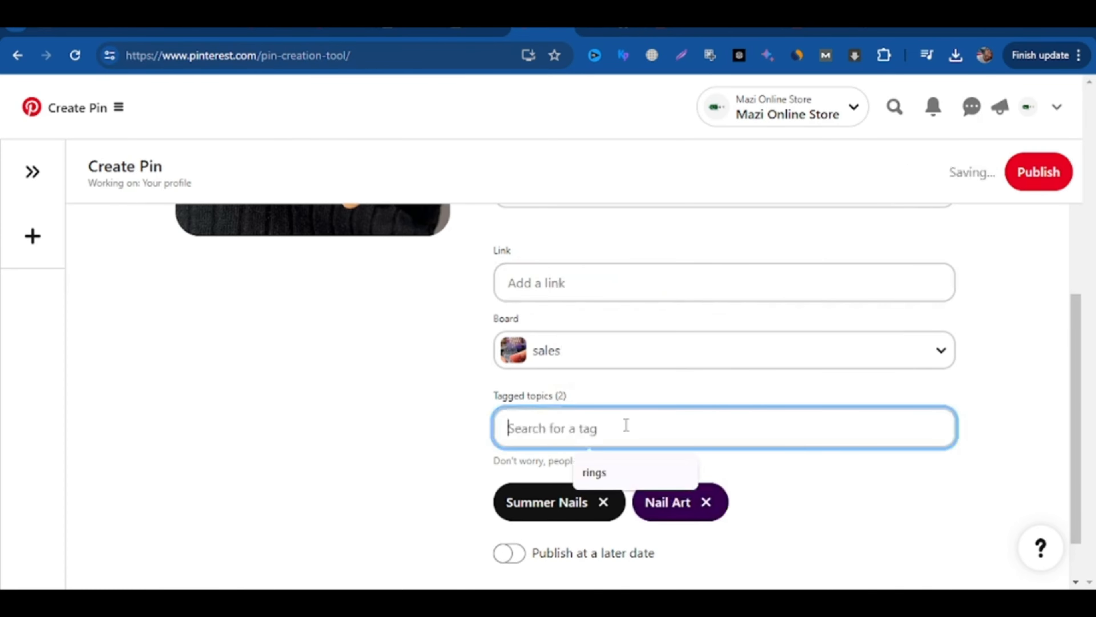
{"action": "type", "text": "nail"}
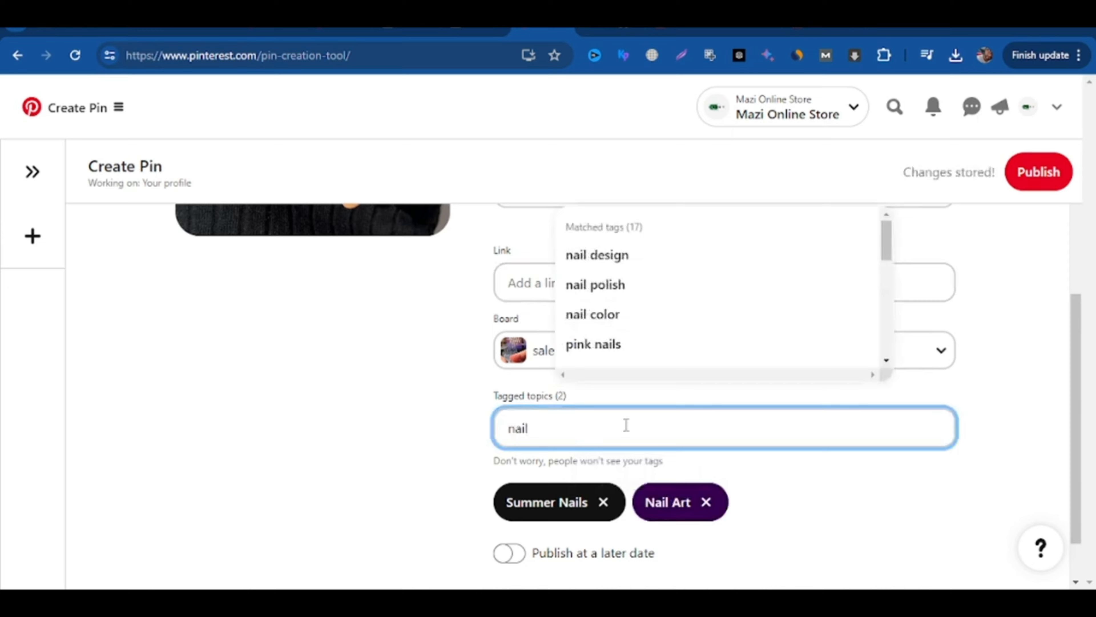
{"action": "left_click", "coordinate": [613, 255]}
{"action": "left_click", "coordinate": [593, 432]}
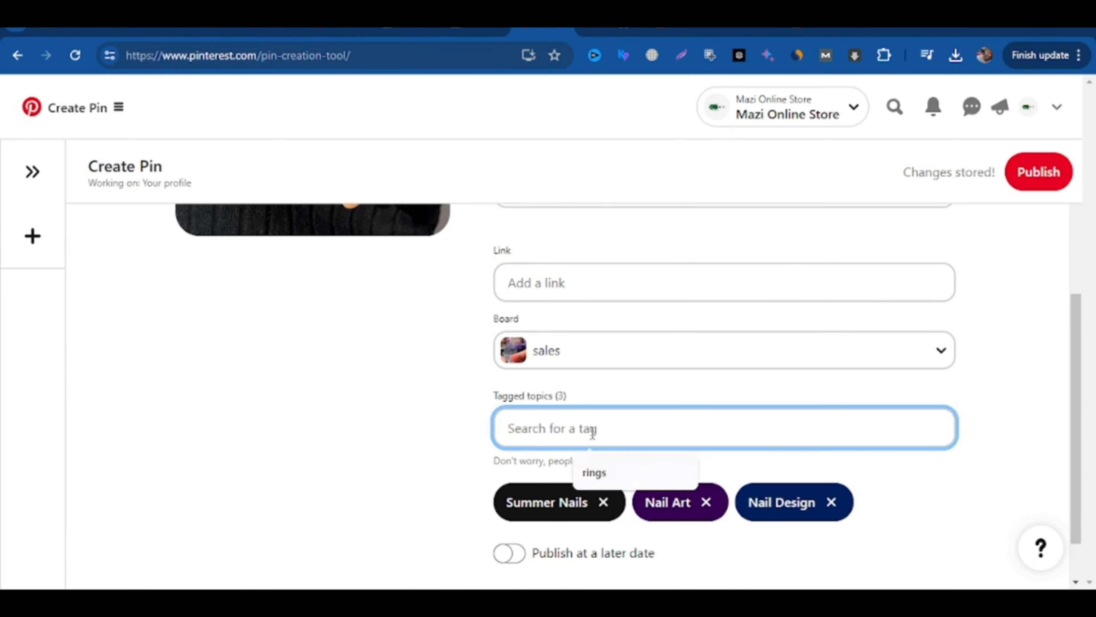
Step: Add the topics Nail Polish and Nail Color to the pin's tags
{"action": "type", "text": "nail"}
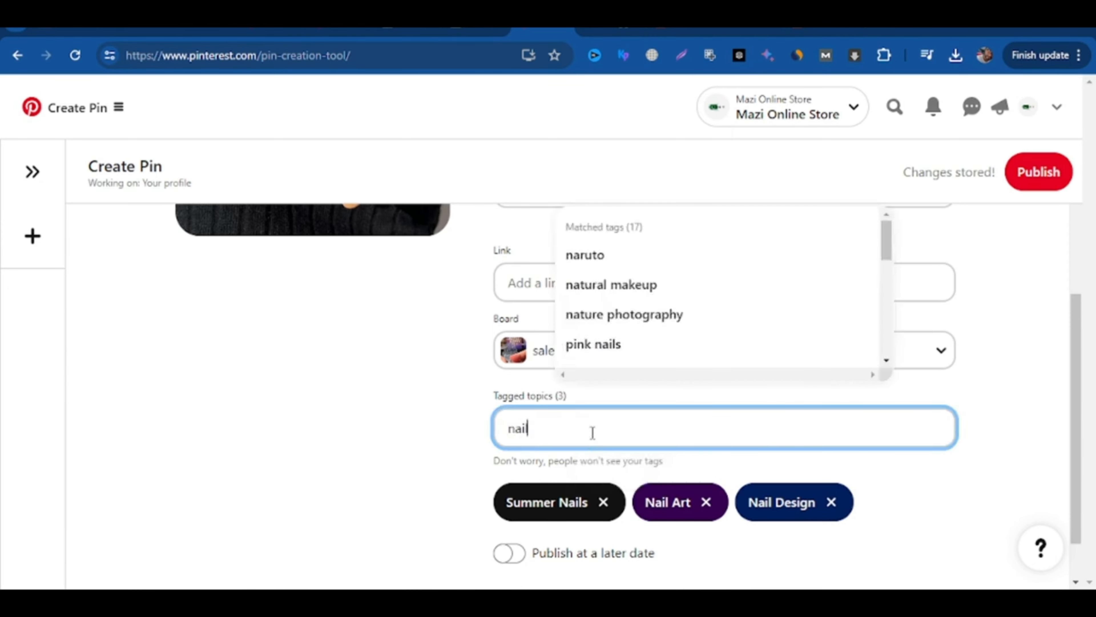
{"action": "left_click", "coordinate": [630, 261]}
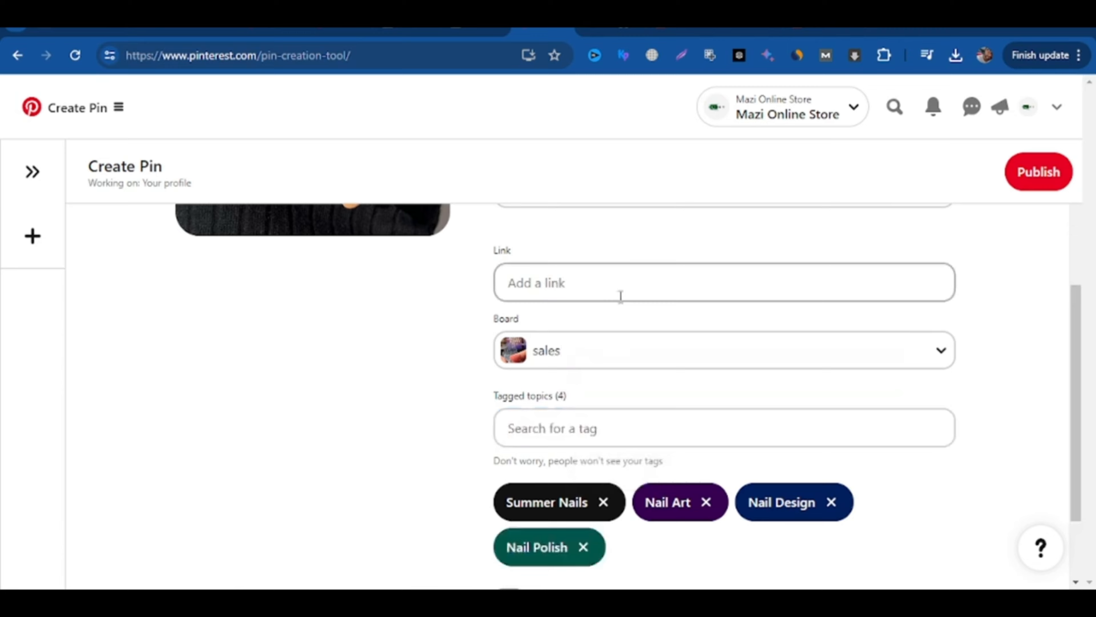
{"action": "left_click", "coordinate": [588, 426]}
{"action": "type", "text": "nail"}
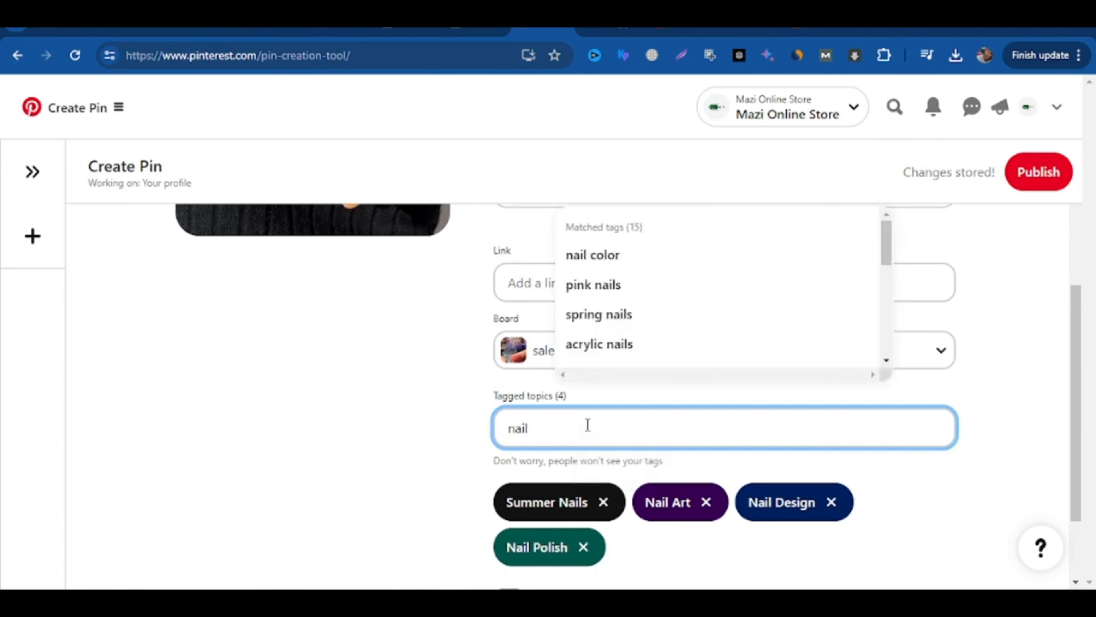
{"action": "left_click", "coordinate": [622, 258]}
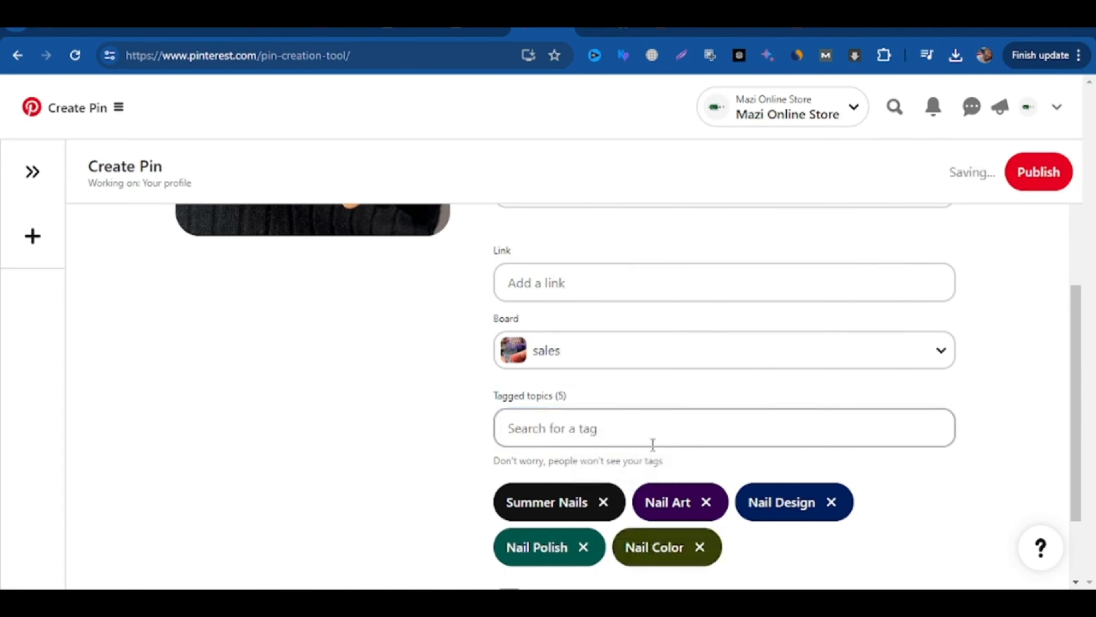
Step: Copy the link address of the published press-on nails post from the Blogger posts list
{"action": "left_click", "coordinate": [611, 277]}
{"action": "left_click", "coordinate": [774, 234]}
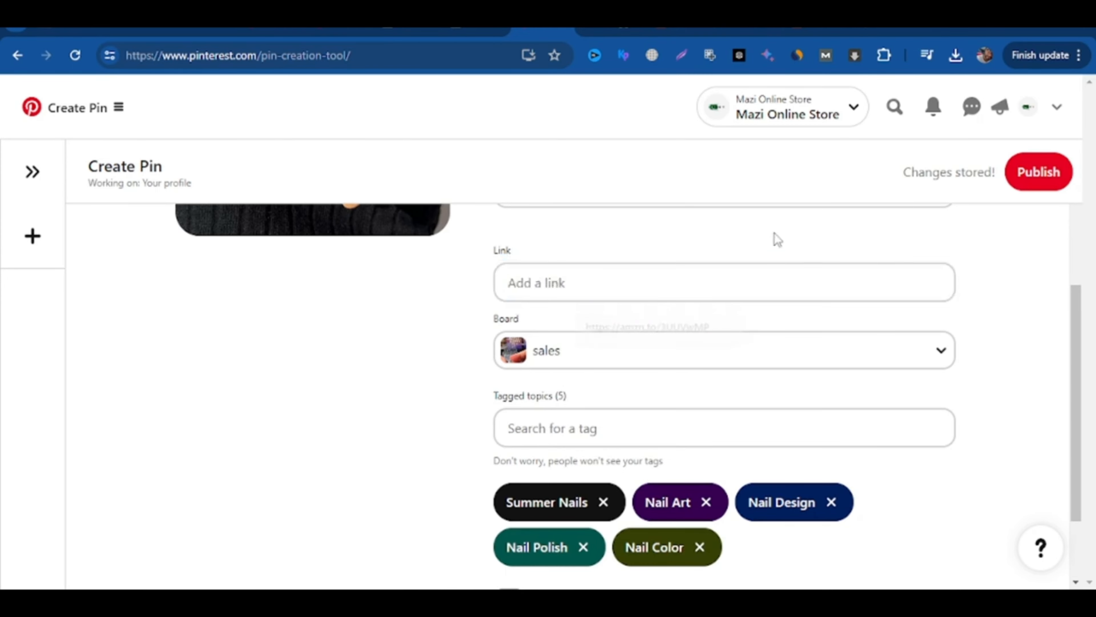
{"action": "left_click", "coordinate": [815, 29]}
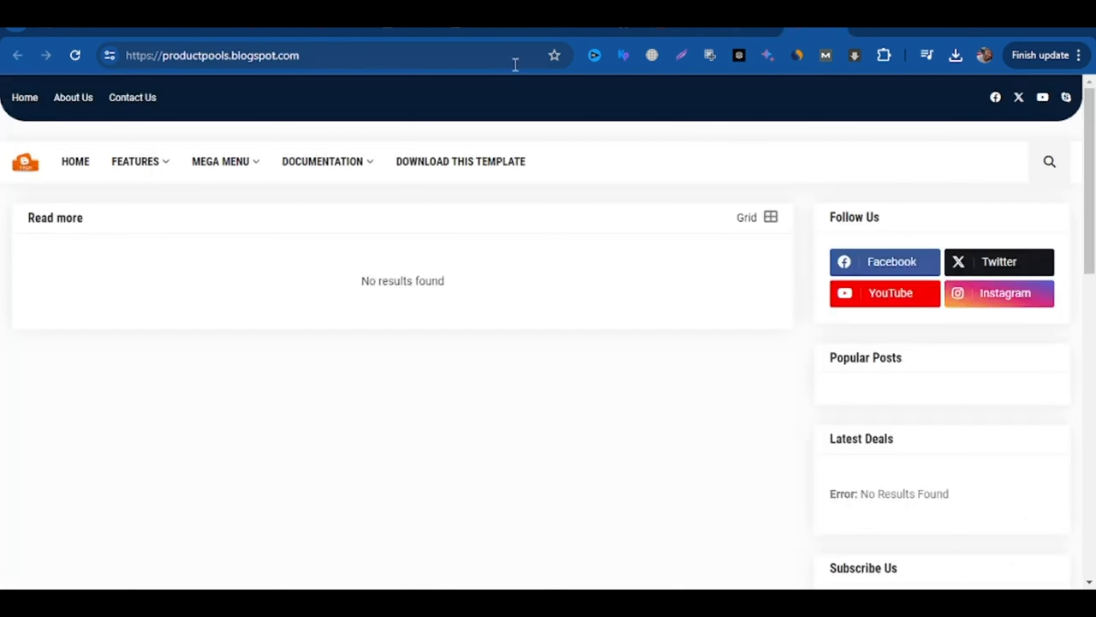
{"action": "left_click", "coordinate": [751, 29]}
{"action": "left_click", "coordinate": [816, 28]}
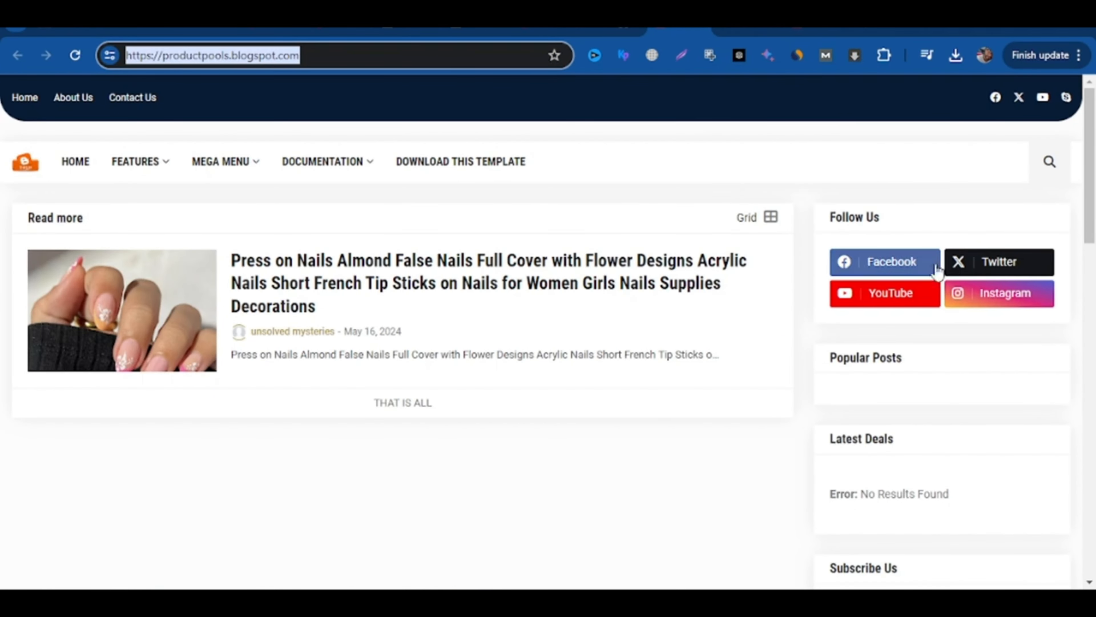
{"action": "left_click", "coordinate": [611, 29]}
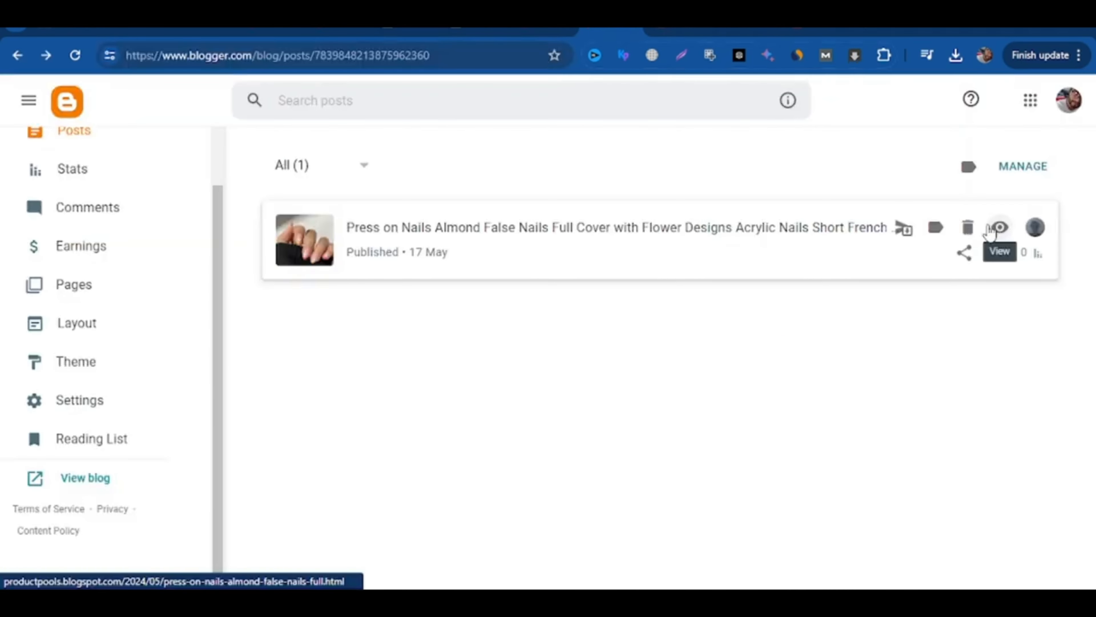
{"action": "right_click", "coordinate": [999, 228]}
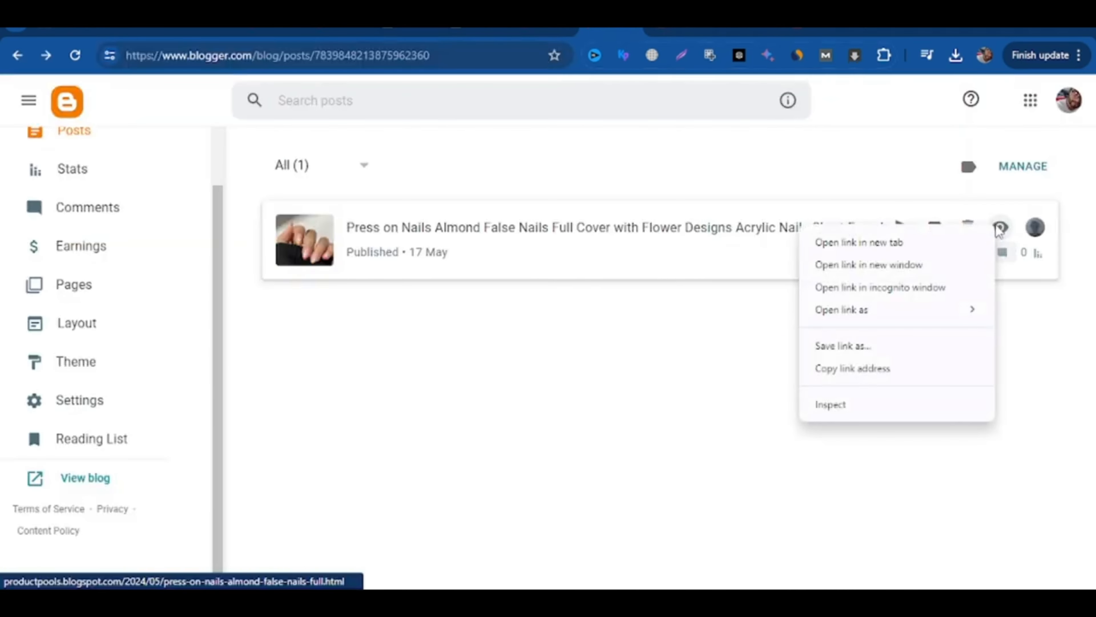
{"action": "left_click", "coordinate": [873, 374]}
Step: Shorten the copied blog post link on shorturl.at and copy the resulting short URL
{"action": "key", "text": "ctrl+t"}
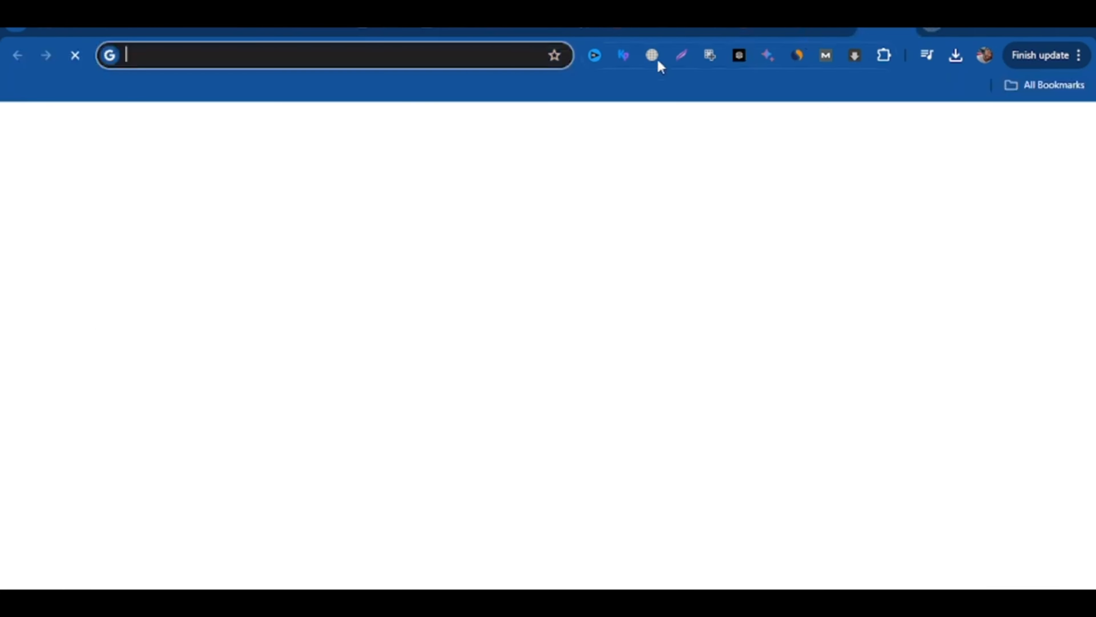
{"action": "left_click", "coordinate": [483, 55]}
{"action": "type", "text": "sho"}
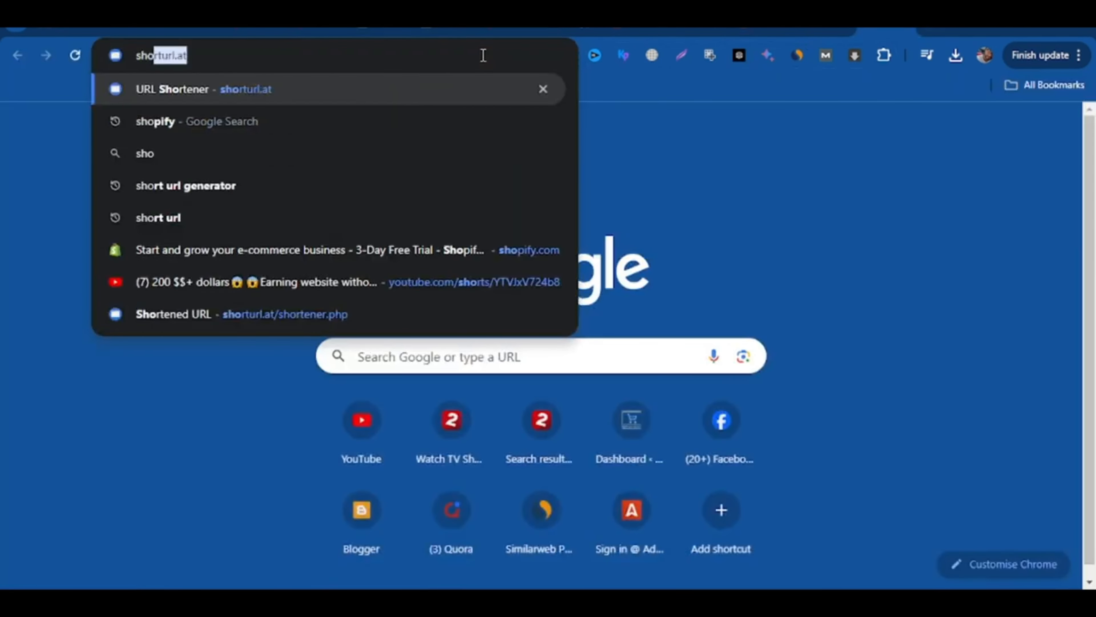
{"action": "key", "text": "Return"}
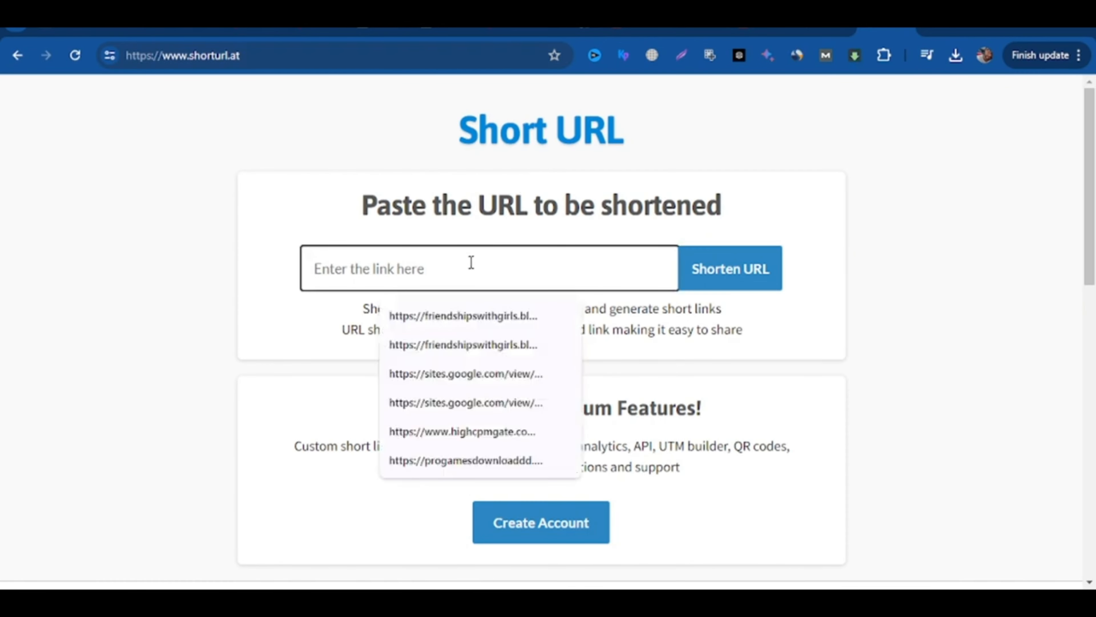
{"action": "key", "text": "ctrl+v"}
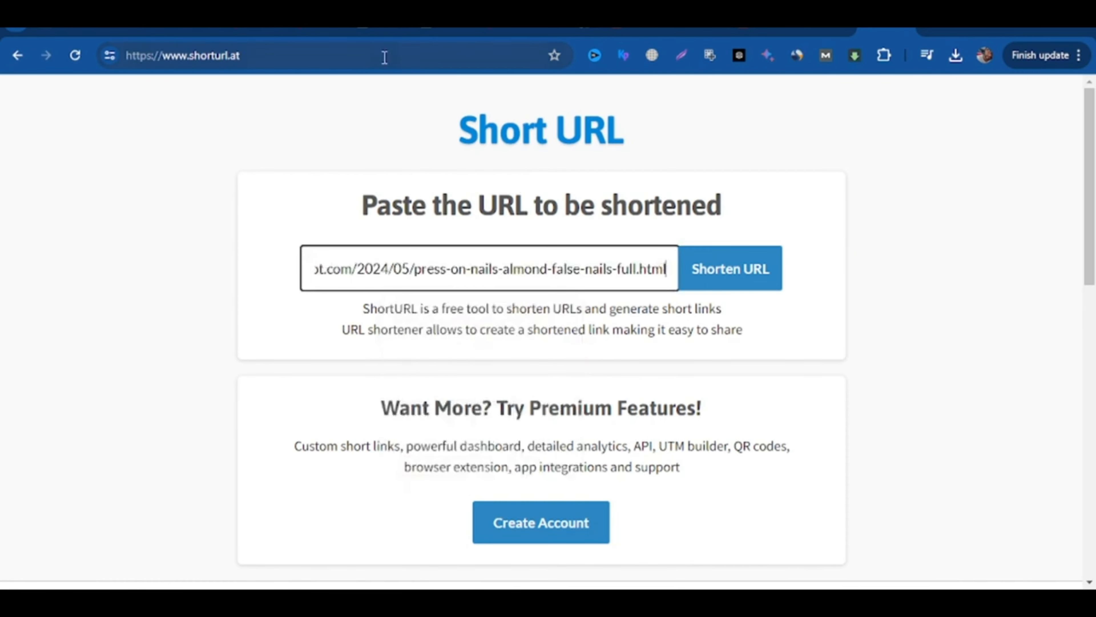
{"action": "left_click", "coordinate": [721, 278]}
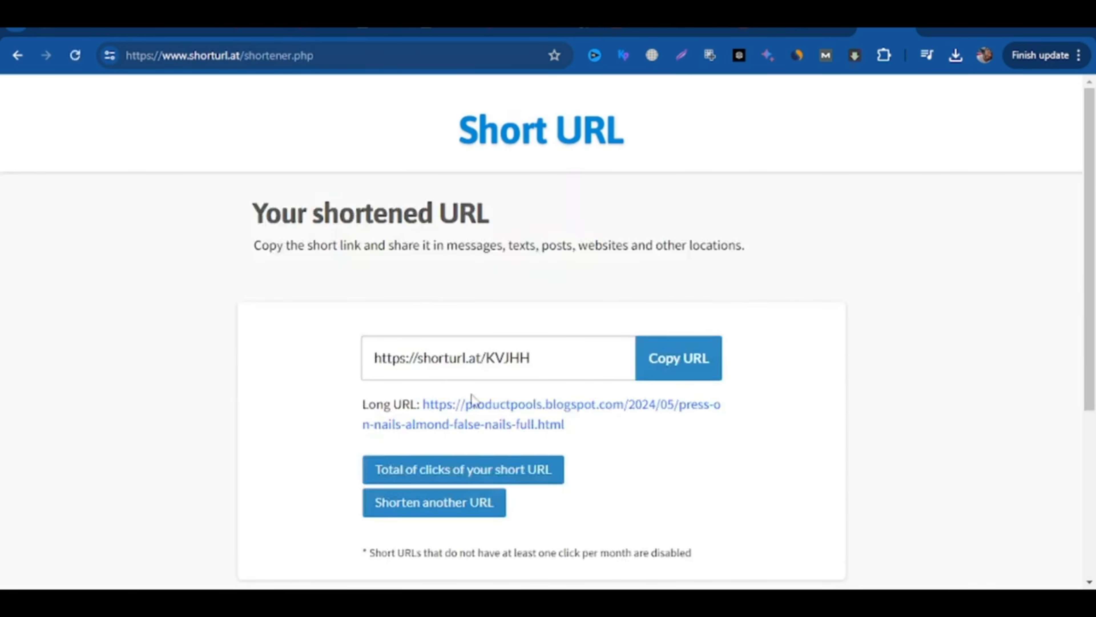
{"action": "left_click", "coordinate": [685, 362]}
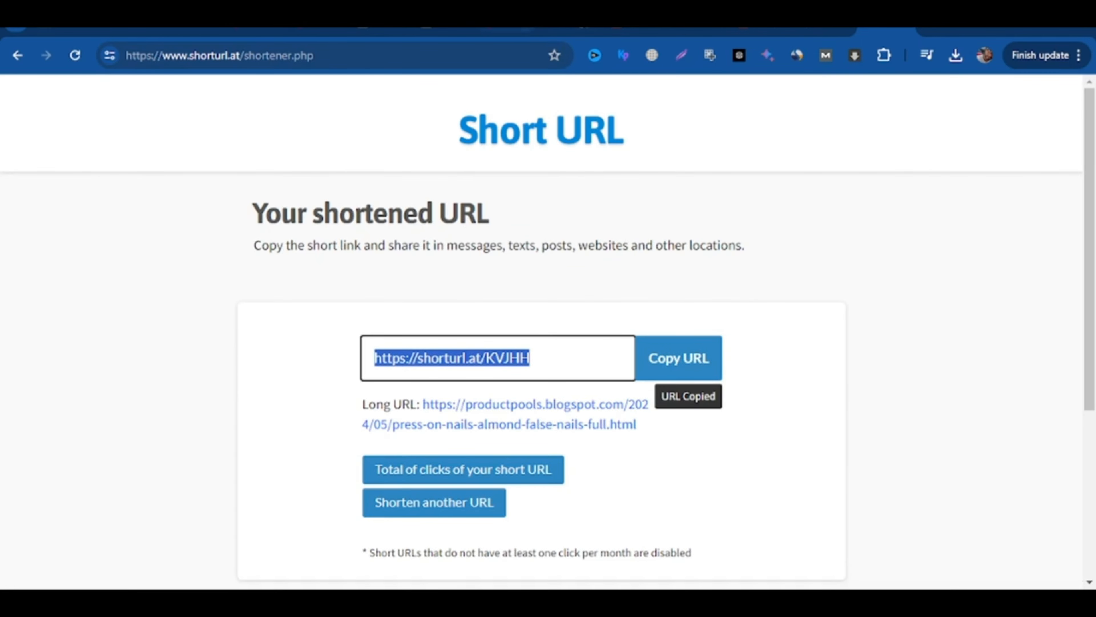
{"action": "key", "text": "ctrl+Tab"}
{"action": "left_click", "coordinate": [617, 280]}
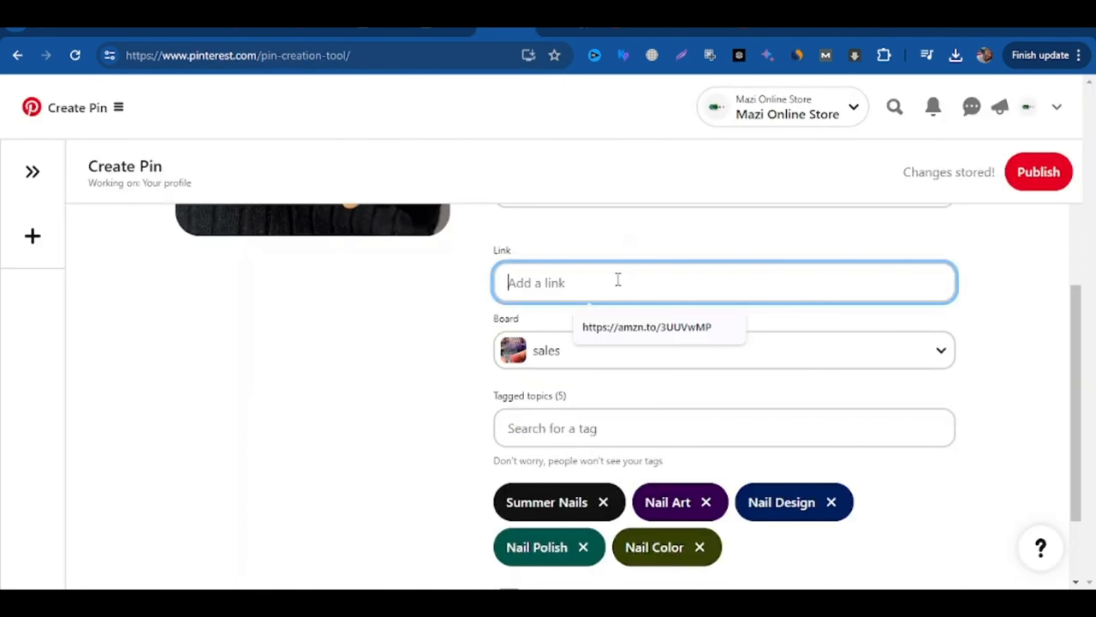
{"action": "key", "text": "ctrl+v"}
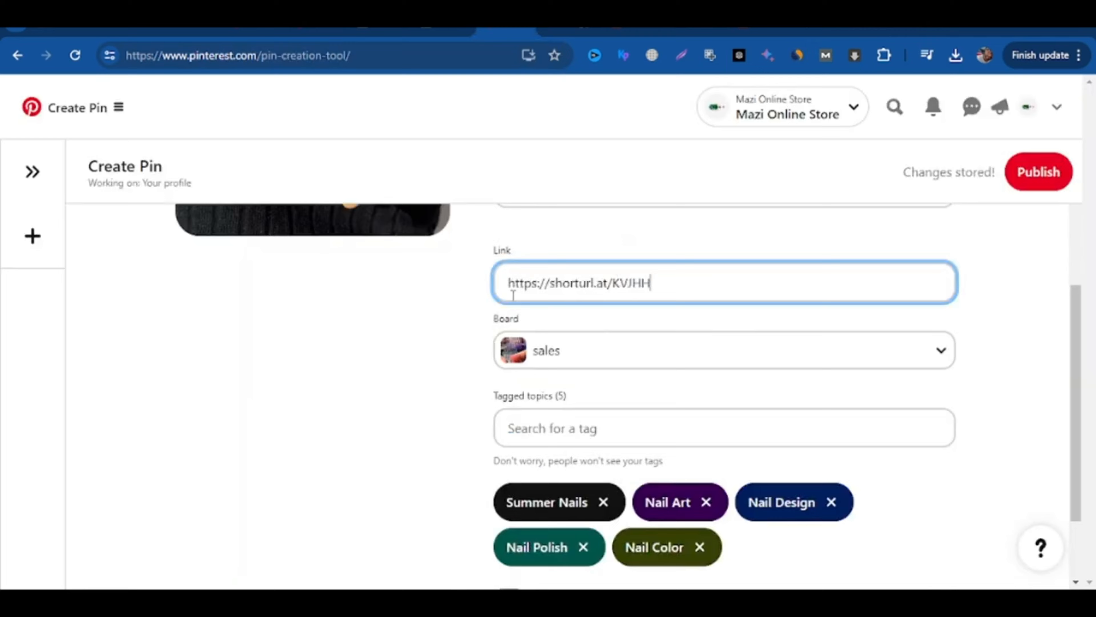
{"action": "left_click", "coordinate": [1032, 181]}
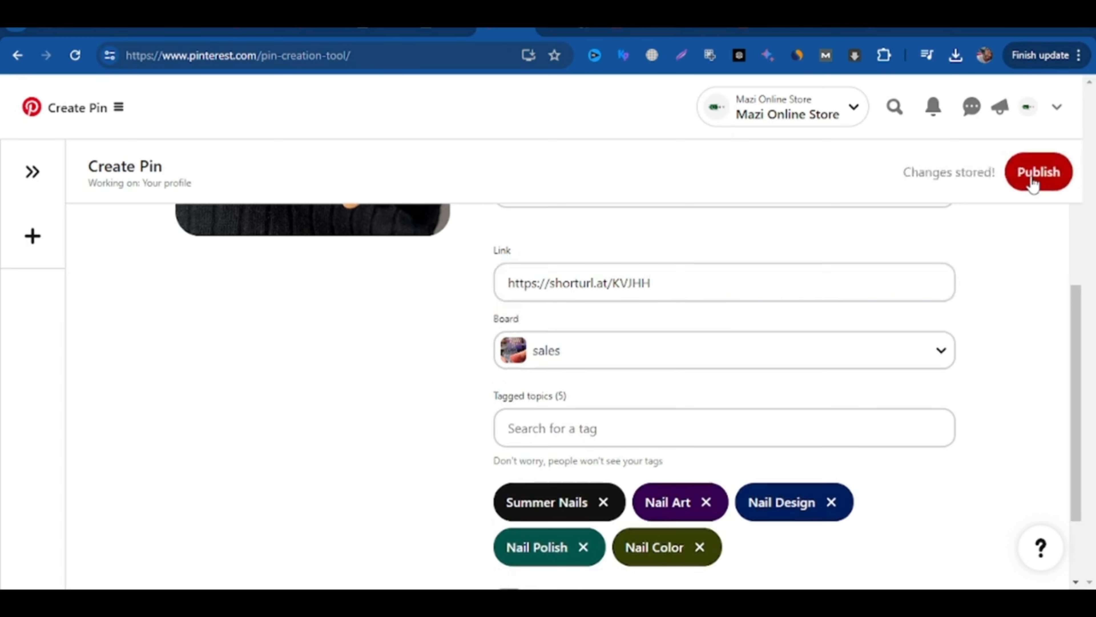
{"action": "left_click", "coordinate": [1033, 181]}
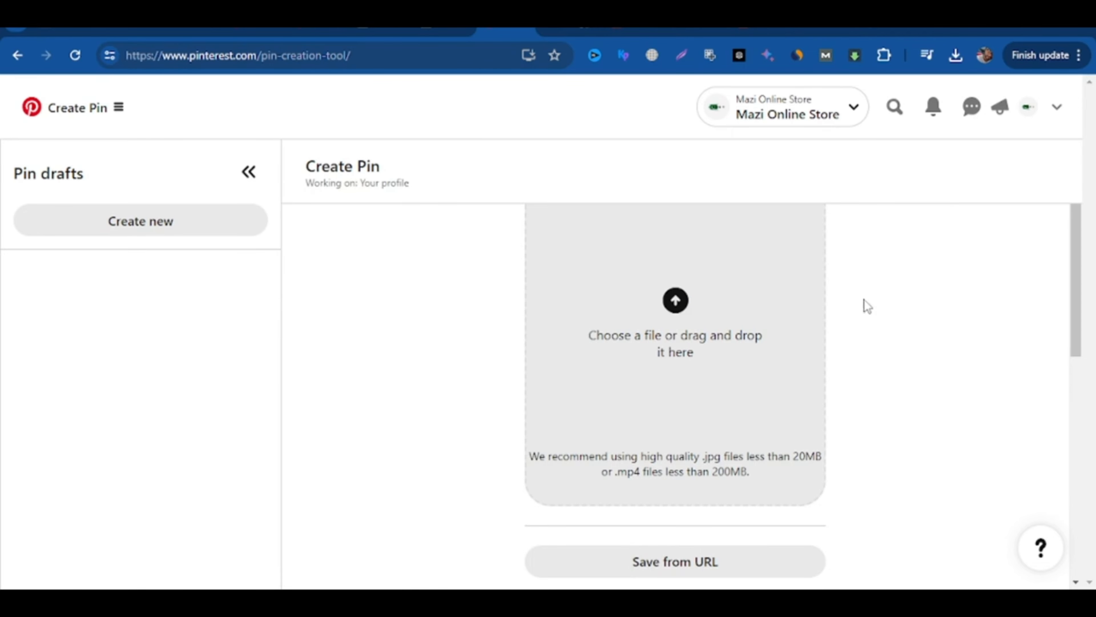
Step: Start a new pin with the downloaded image 8150TbNeyAL._SL1500_ and title it "summer nails", copied from the Amazon search term
{"action": "scroll", "coordinate": [864, 300], "scroll_direction": "down", "scroll_amount": 2}
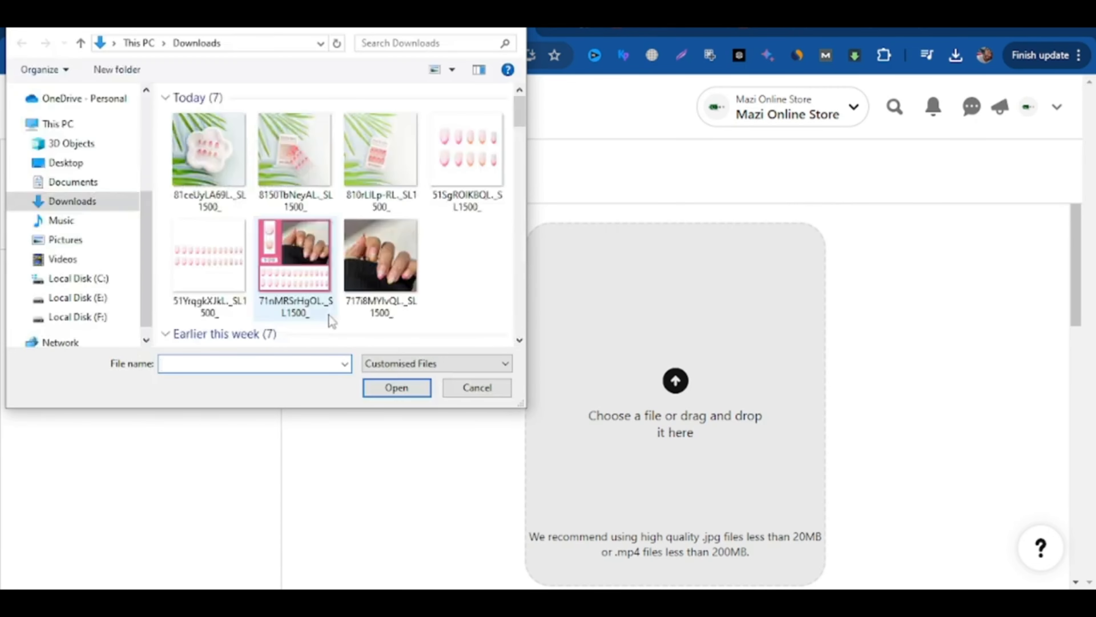
{"action": "double_click", "coordinate": [278, 157]}
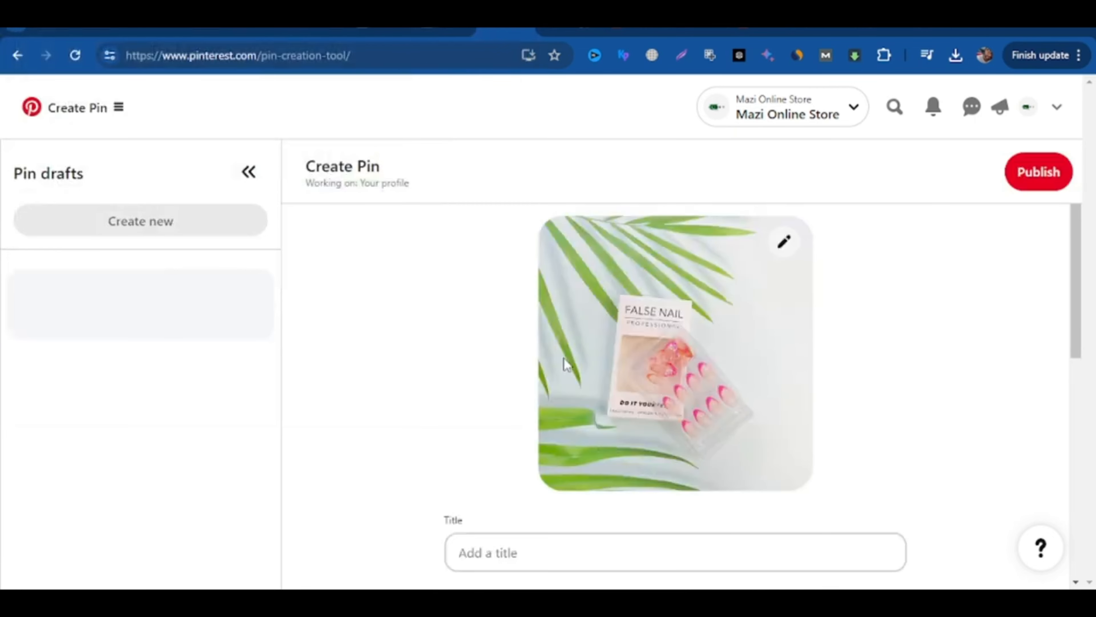
{"action": "scroll", "coordinate": [779, 366], "scroll_direction": "down", "scroll_amount": 3}
{"action": "left_click", "coordinate": [553, 384]}
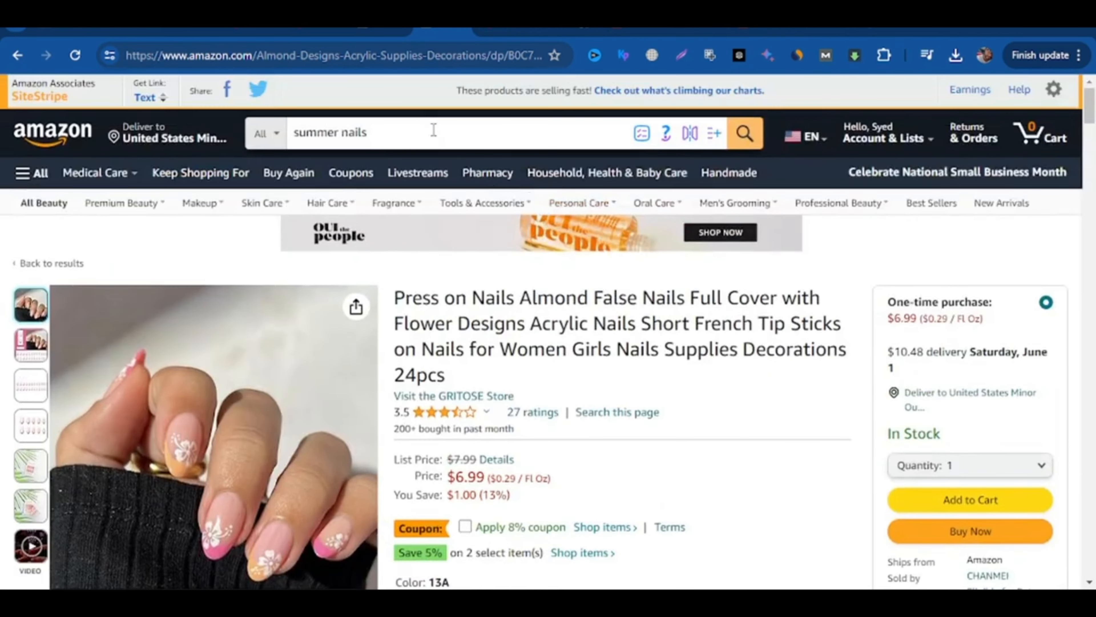
{"action": "left_click", "coordinate": [434, 130]}
{"action": "key", "text": "ctrl+a"}
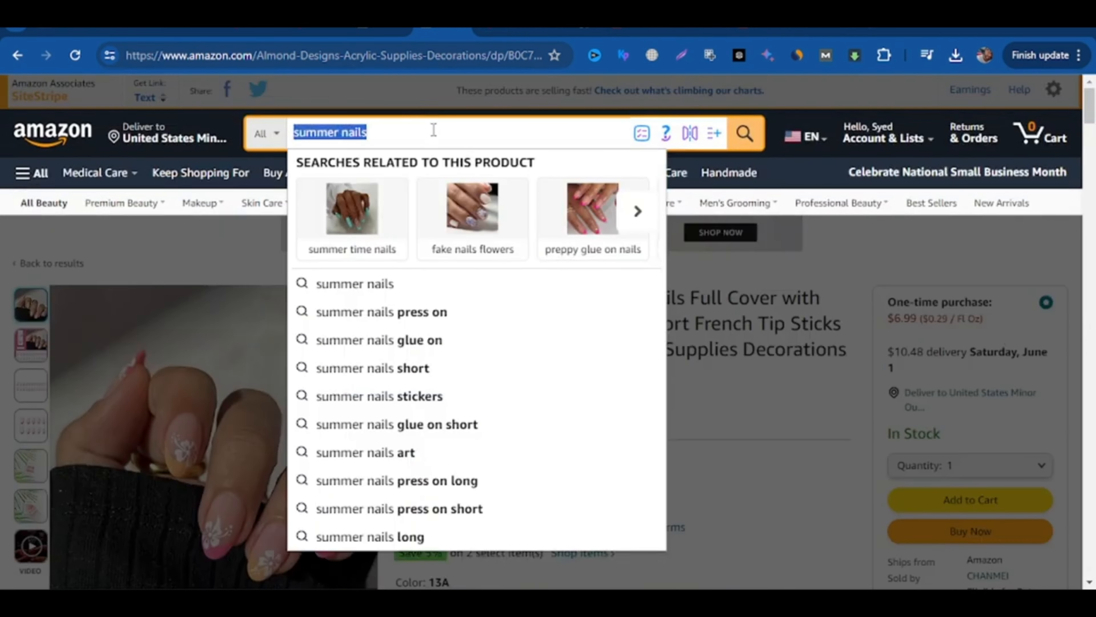
{"action": "key", "text": "ctrl+c"}
{"action": "key", "text": "ctrl+Tab"}
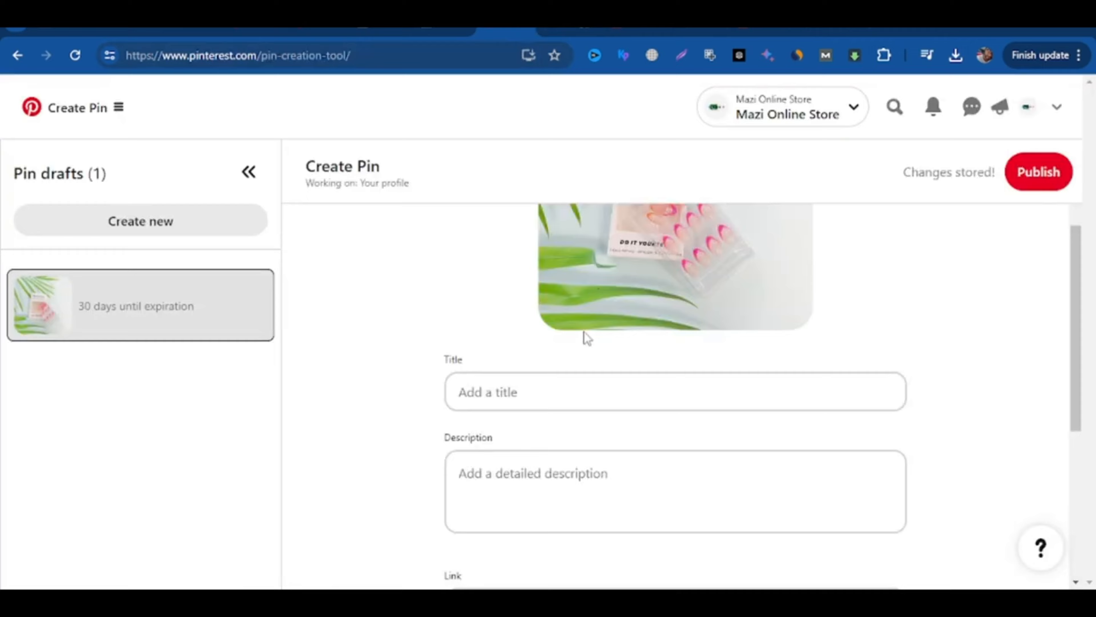
{"action": "left_click", "coordinate": [609, 391]}
{"action": "key", "text": "ctrl+v"}
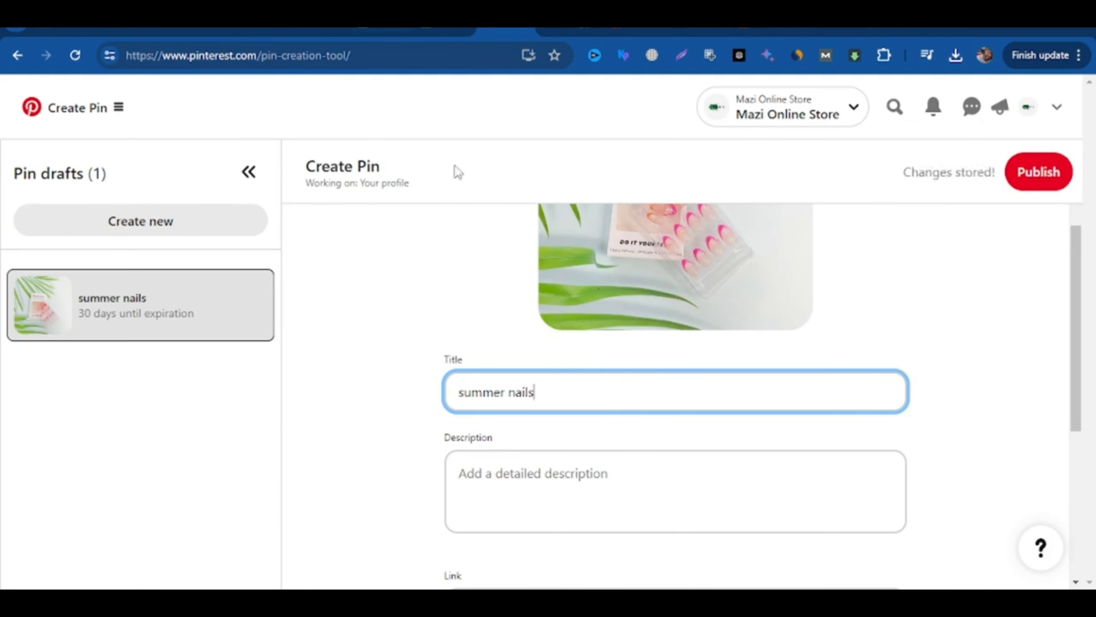
Step: Fill the new pin's description with the Package Contents and Safety and Environmental Protection bullets from the Amazon product page
{"action": "key", "text": "ctrl+Tab"}
{"action": "left_click", "coordinate": [735, 373]}
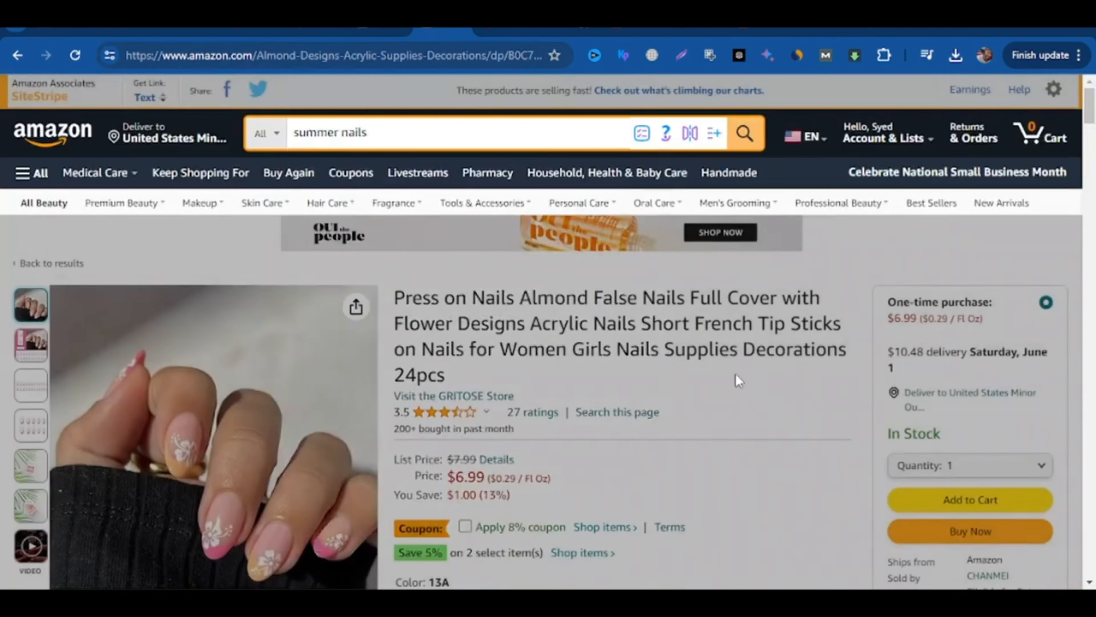
{"action": "scroll", "coordinate": [680, 365], "scroll_direction": "down", "scroll_amount": 10}
{"action": "left_click_drag", "start_coordinate": [409, 277], "coordinate": [770, 386]}
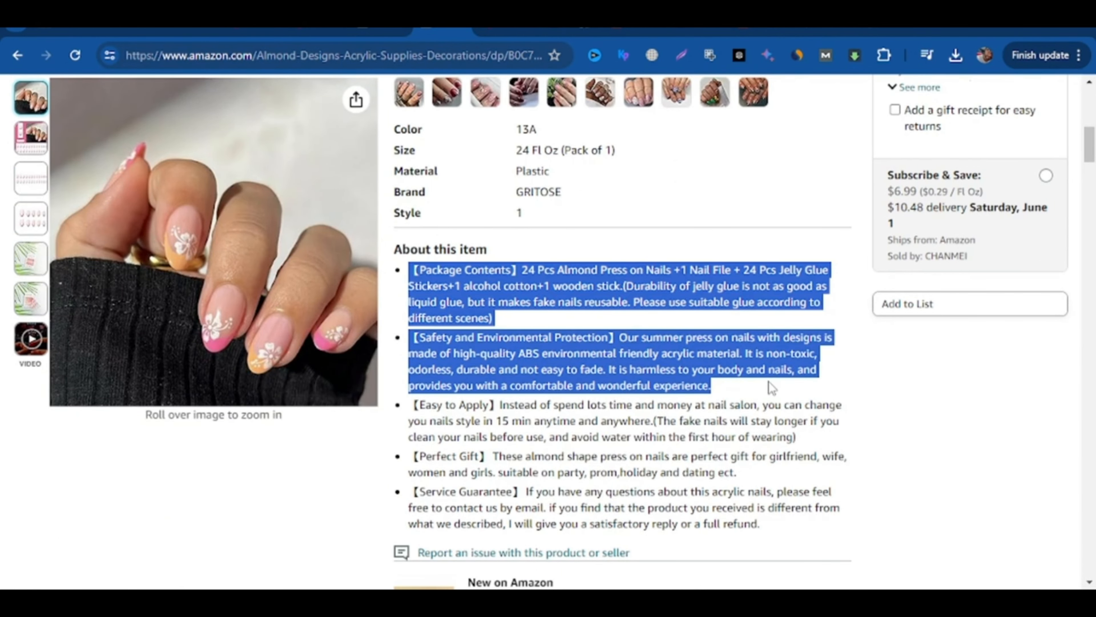
{"action": "key", "text": "ctrl+Tab"}
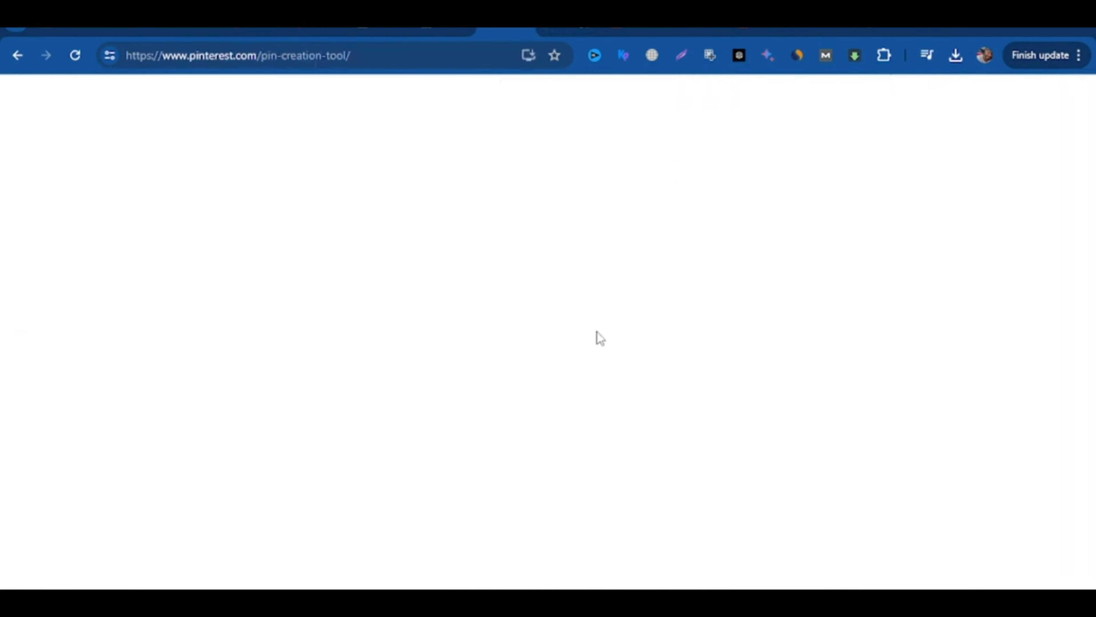
{"action": "scroll", "coordinate": [565, 402], "scroll_direction": "down", "scroll_amount": 3}
{"action": "left_click", "coordinate": [540, 345]}
{"action": "key", "text": "ctrl+v"}
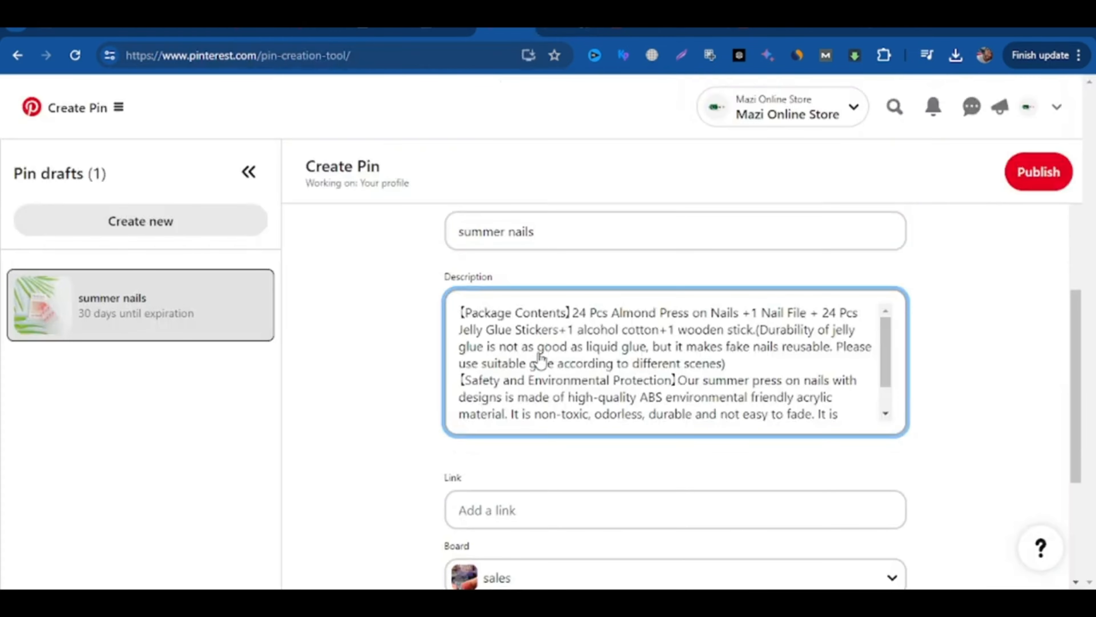
{"action": "left_click", "coordinate": [559, 513]}
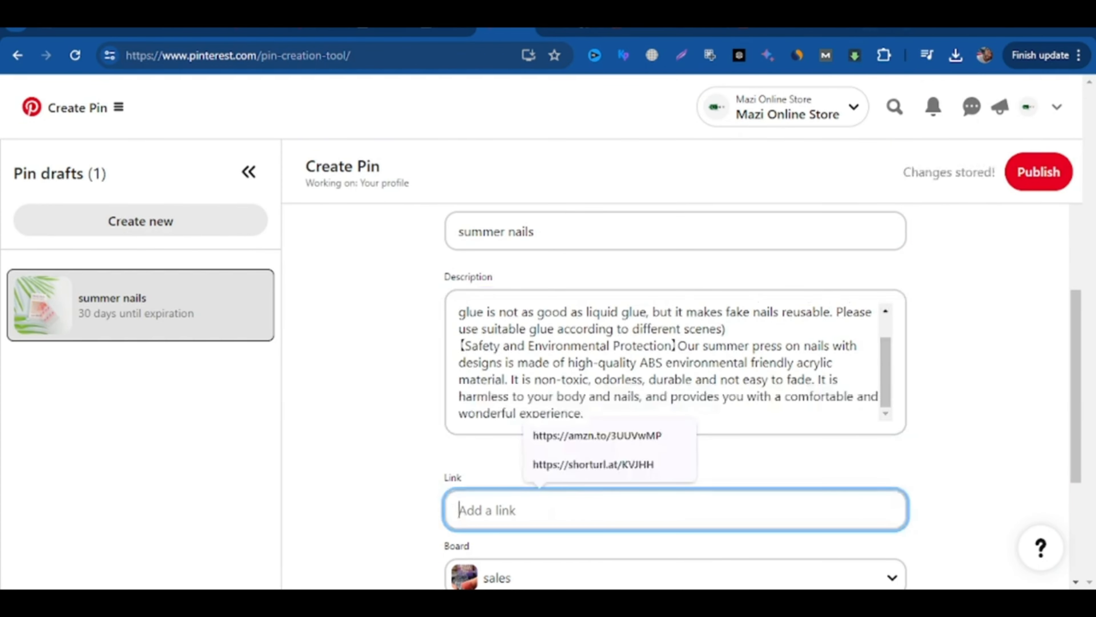
{"action": "key", "text": "ctrl+Tab"}
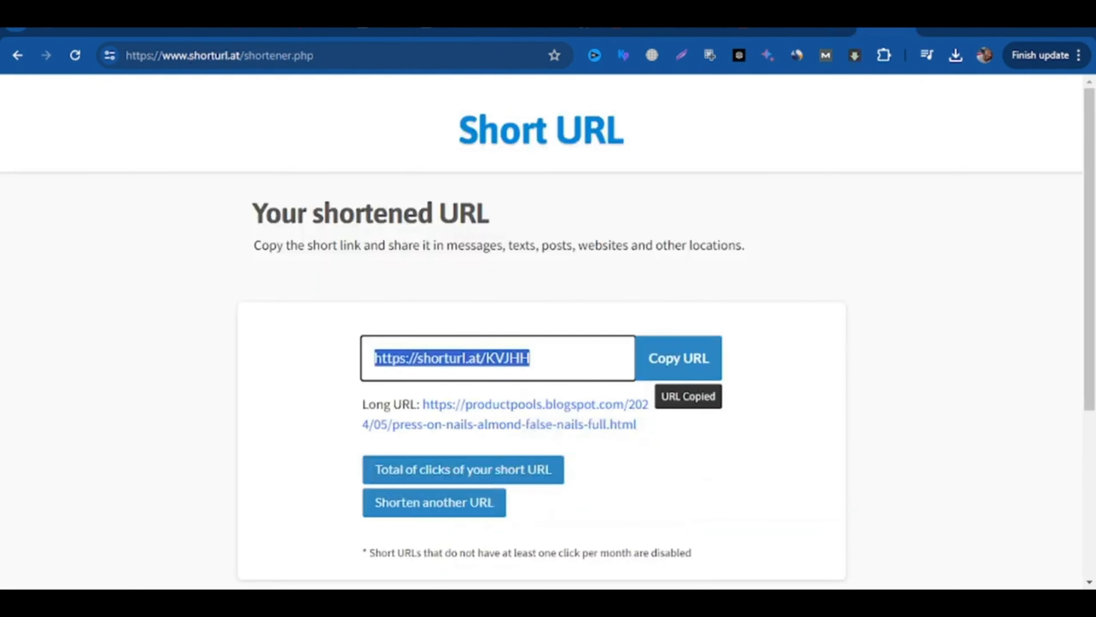
{"action": "key", "text": "ctrl+shift+Tab"}
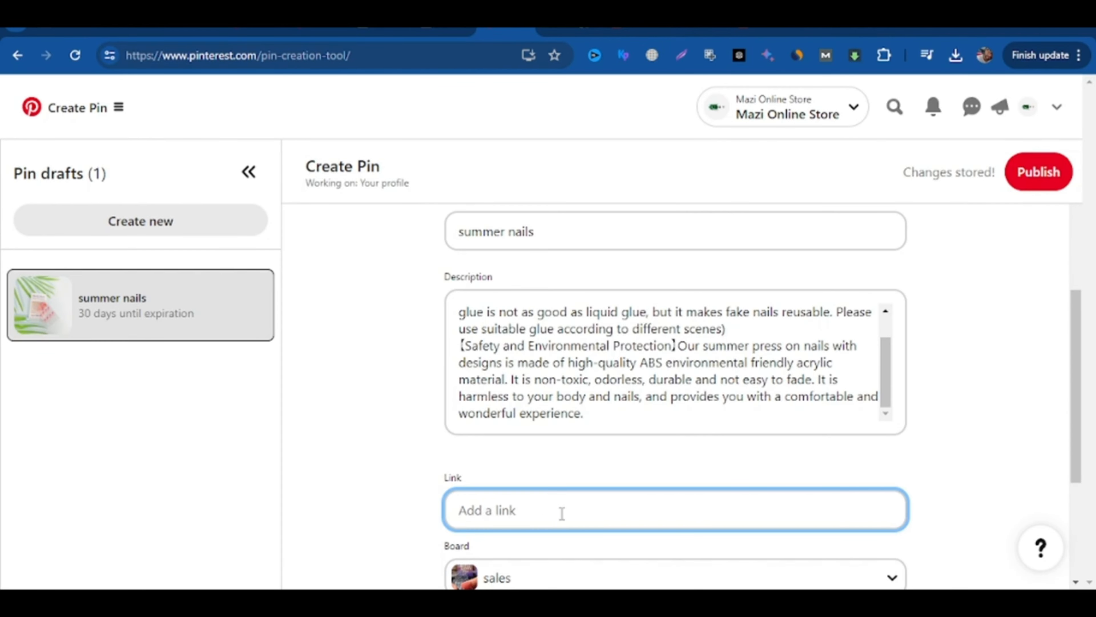
{"action": "left_click", "coordinate": [560, 511]}
{"action": "type", "text": "https://shorturl.at/KVJHH"}
Step: Tag the summer nails pin with the Nail Art topic, found by searching the tags for "nail"
{"action": "scroll", "coordinate": [561, 514], "scroll_direction": "down", "scroll_amount": 5}
{"action": "left_click", "coordinate": [559, 441]}
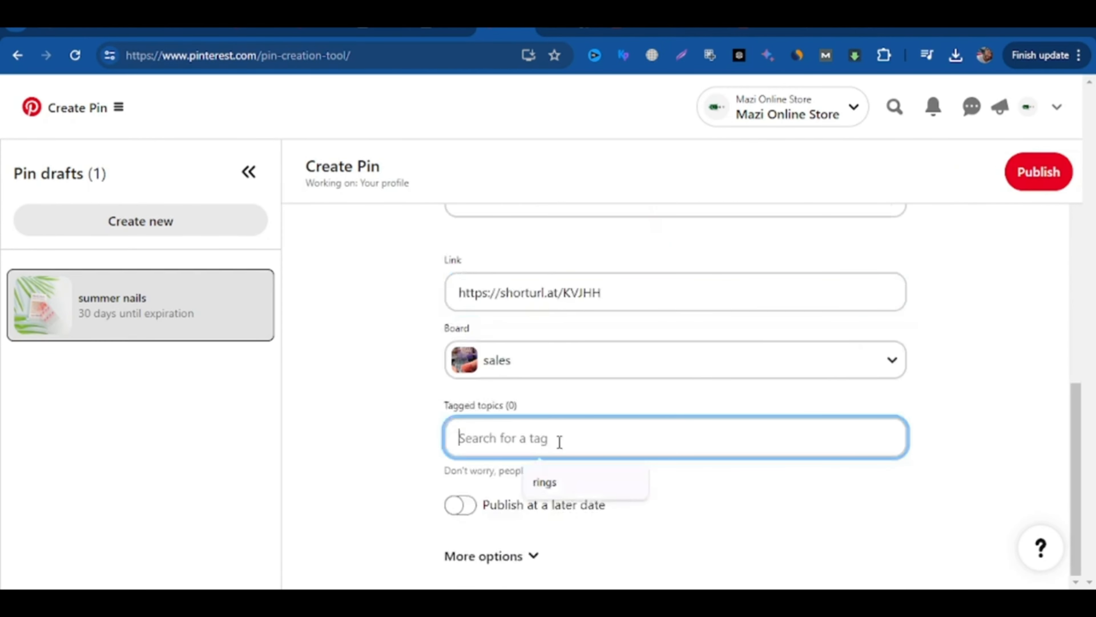
{"action": "type", "text": "nauk"}
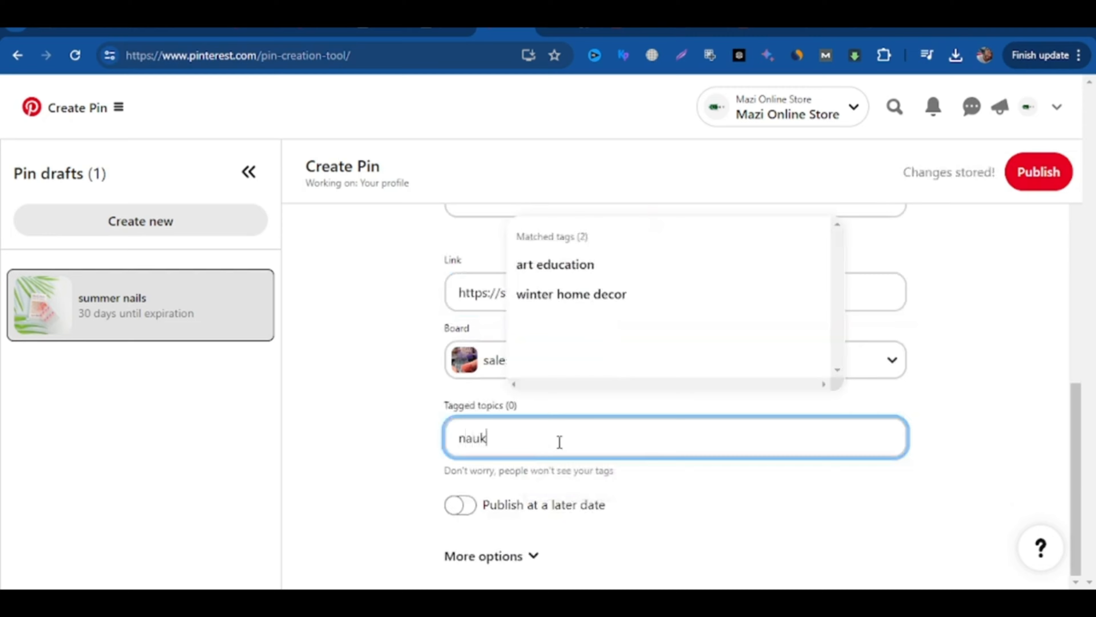
{"action": "type", "text": "il"}
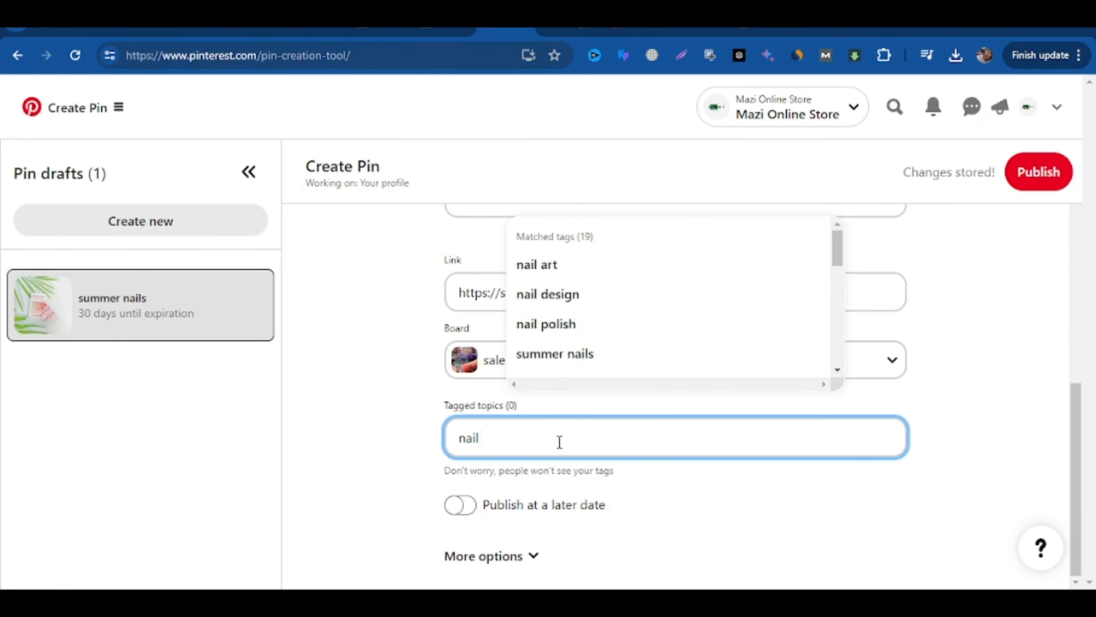
{"action": "left_click", "coordinate": [574, 277]}
Step: Add the Nail Design and Summer Nails topics to the pin's tags by searching for "nail"
{"action": "left_click", "coordinate": [565, 444]}
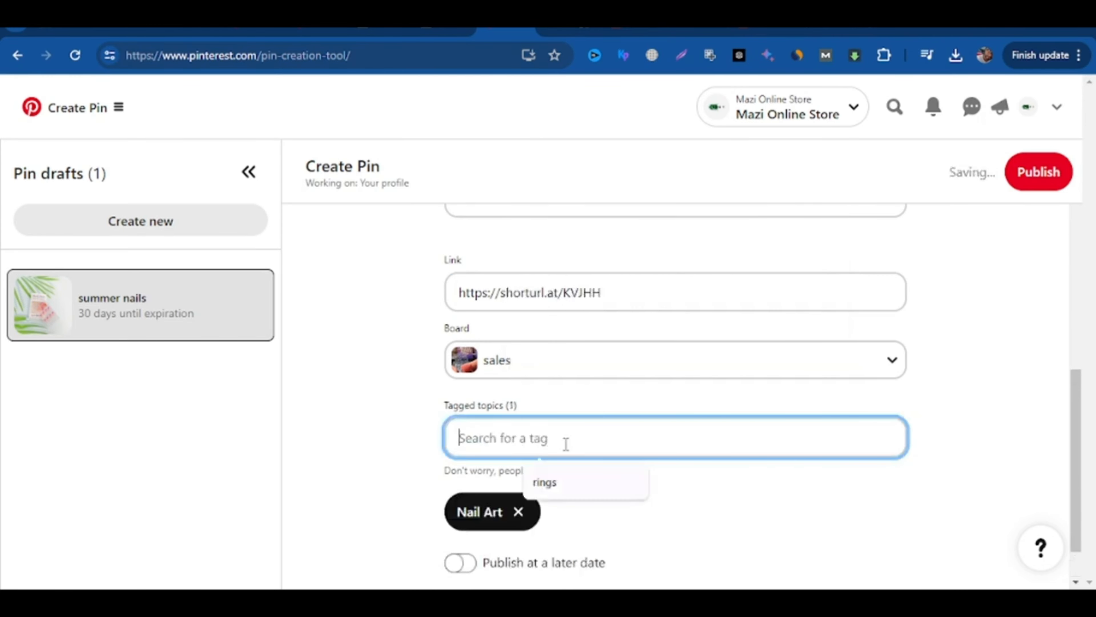
{"action": "type", "text": "nail"}
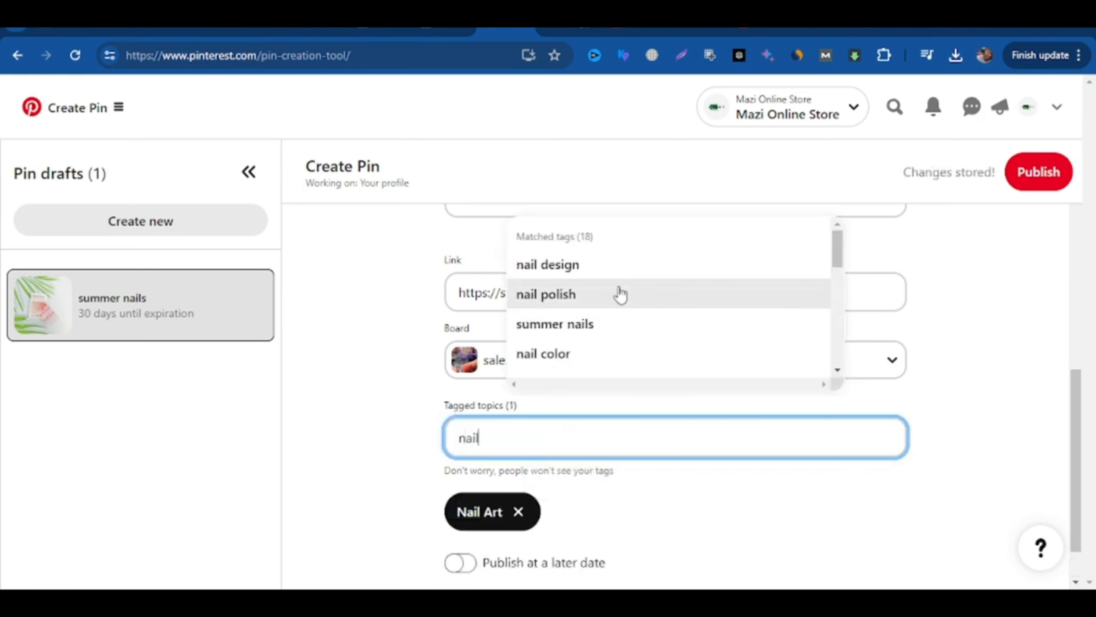
{"action": "left_click", "coordinate": [617, 265]}
{"action": "left_click", "coordinate": [595, 449]}
{"action": "type", "text": "nail"}
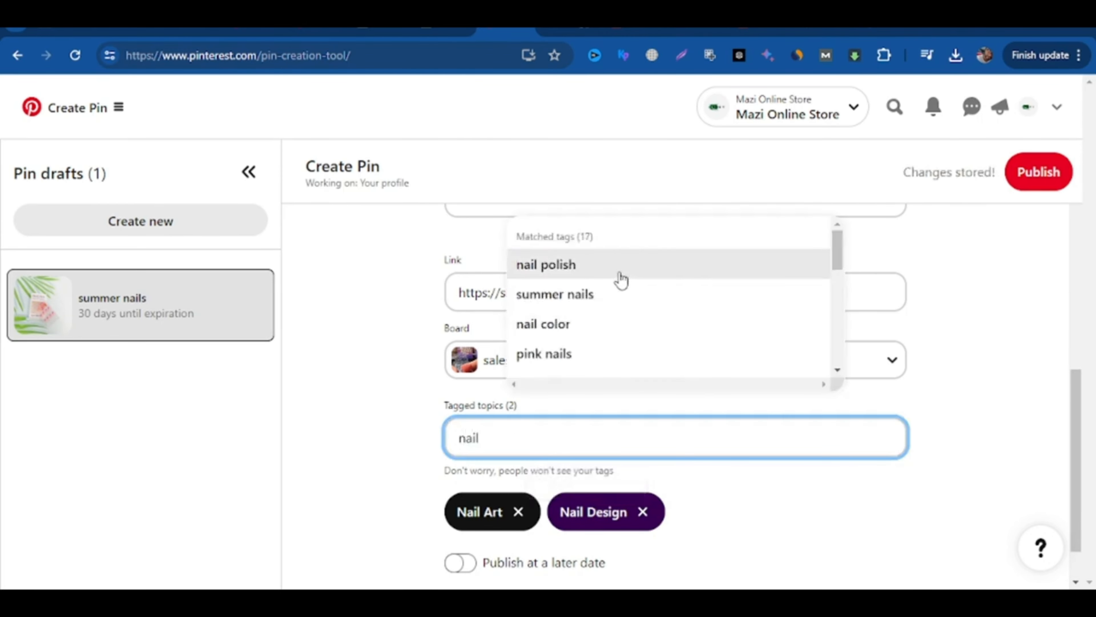
{"action": "left_click", "coordinate": [609, 293]}
{"action": "left_click", "coordinate": [626, 438]}
Step: Expand the pin's additional options to review the comment setting, and return to the topic tag search
{"action": "scroll", "coordinate": [621, 445], "scroll_direction": "down", "scroll_amount": 1}
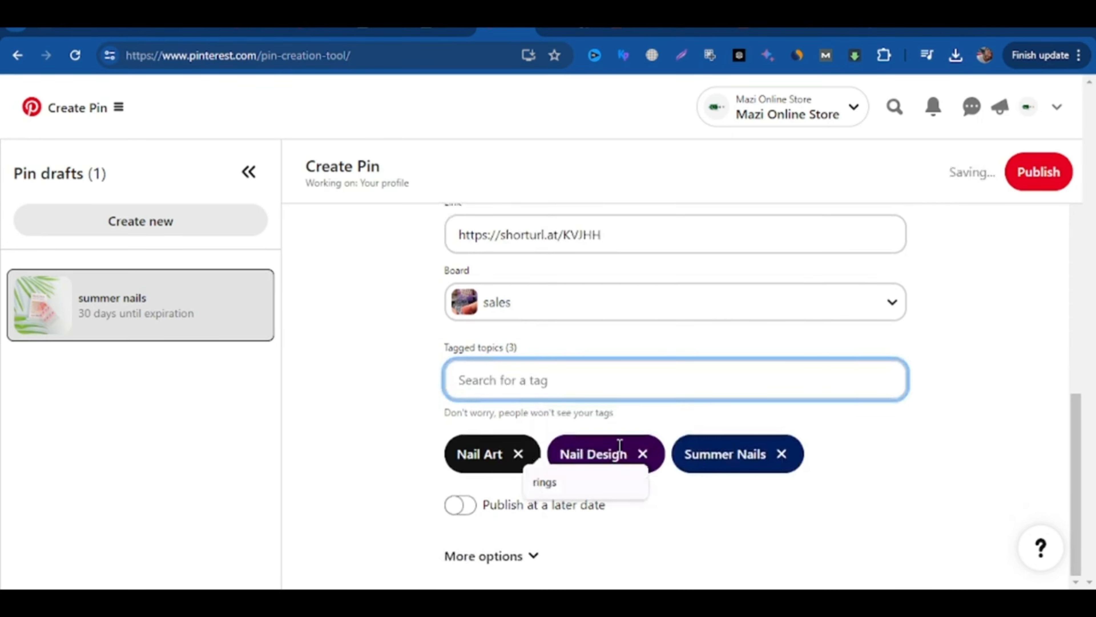
{"action": "left_click", "coordinate": [518, 561]}
{"action": "scroll", "coordinate": [531, 544], "scroll_direction": "down", "scroll_amount": 1}
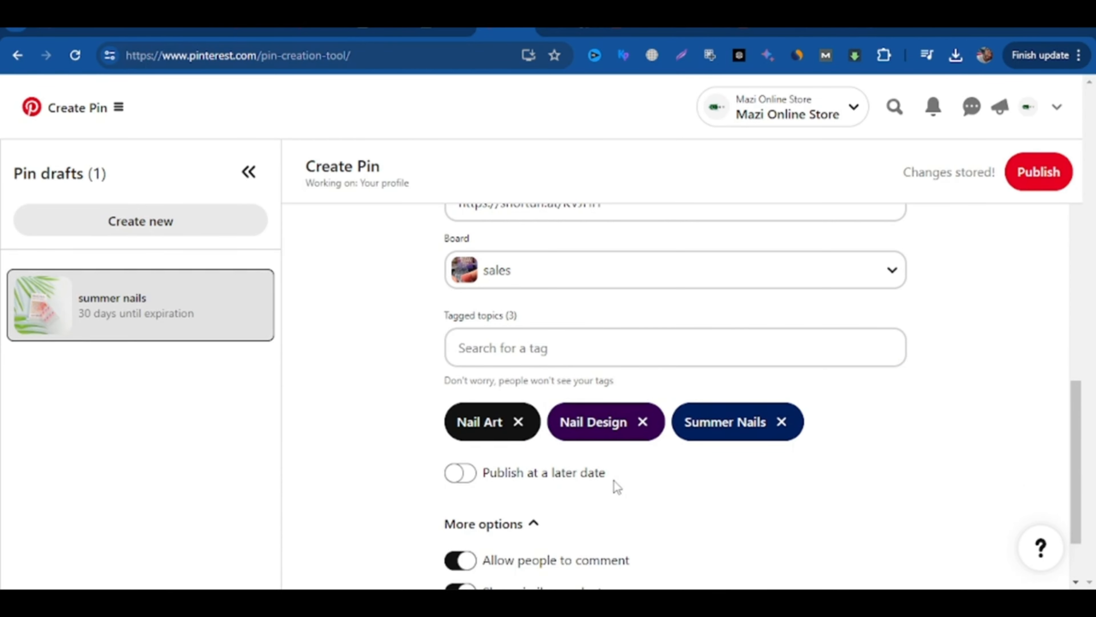
{"action": "left_click", "coordinate": [552, 341]}
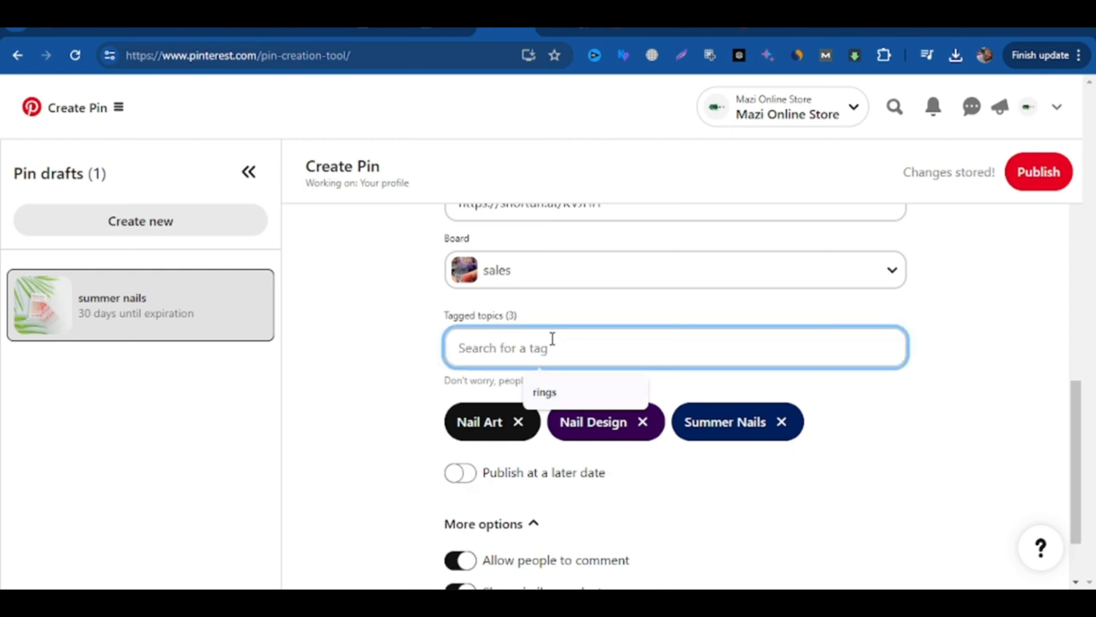